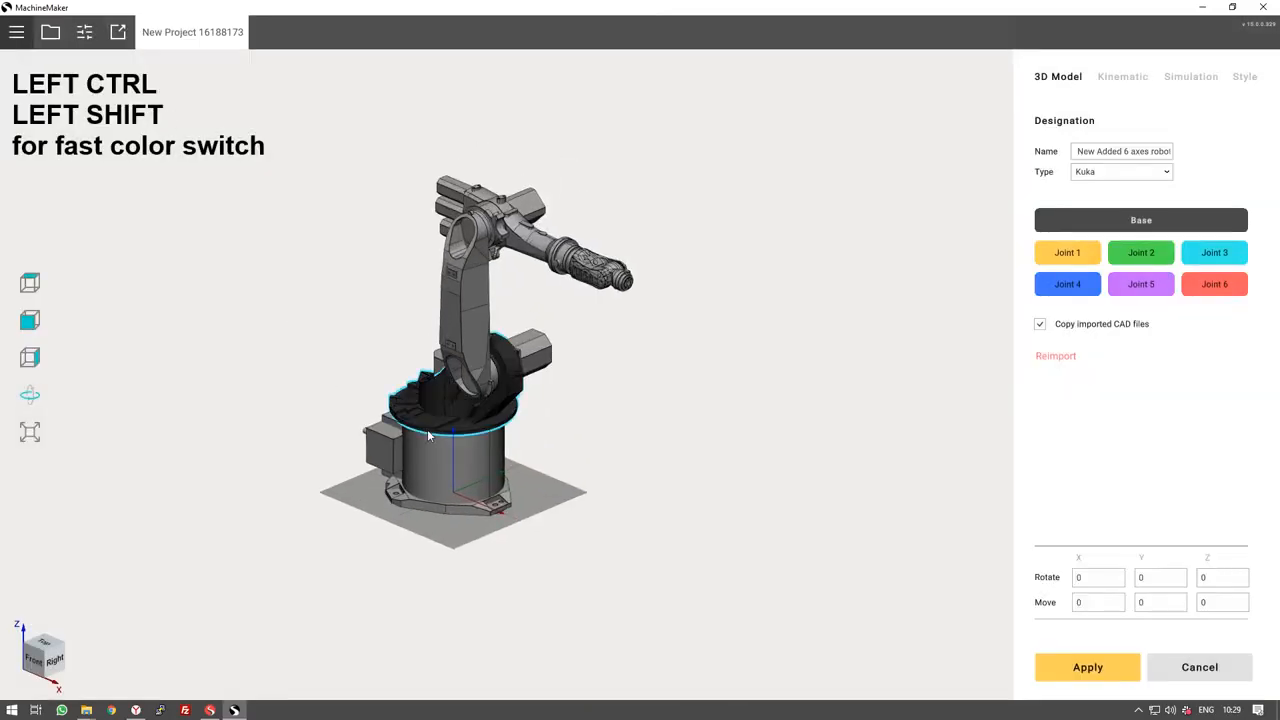
# Assign the robot's bottom housing to the Base and the rotating column above it to Joint 1.
pyautogui.click(429, 450)
pyautogui.moveTo(440, 449); pyautogui.dragTo(621, 565, button='middle')
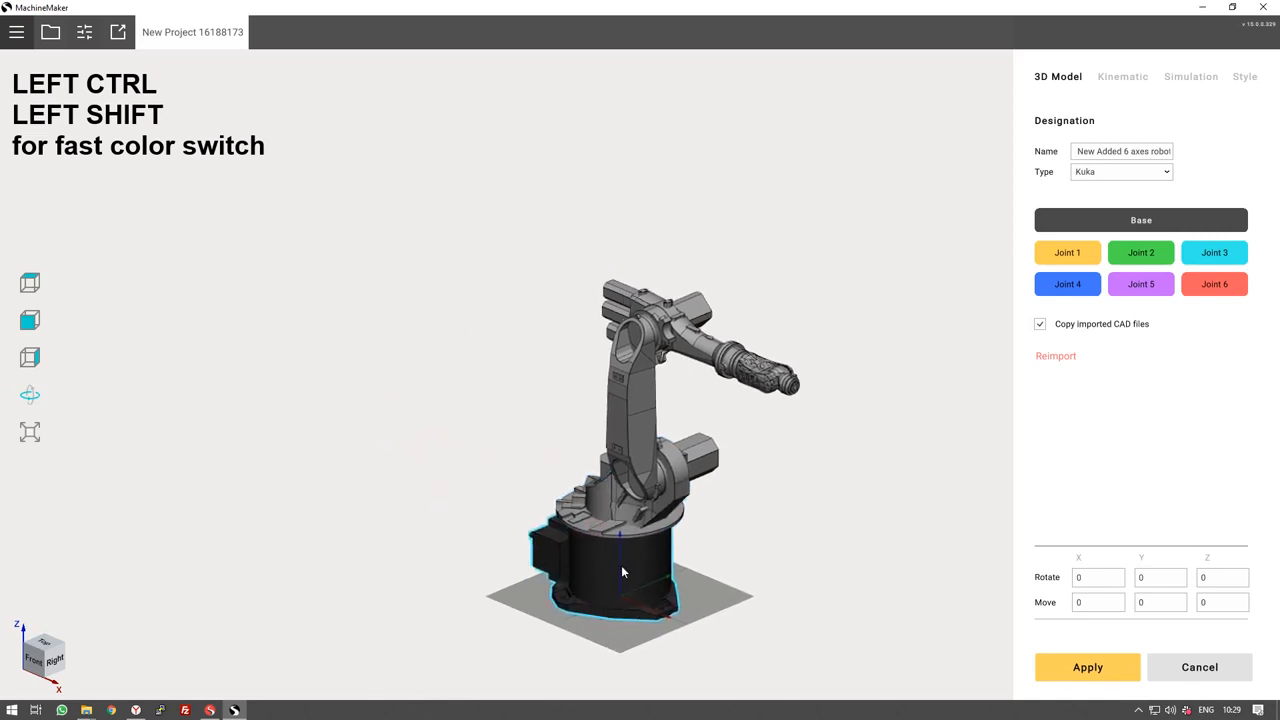
pyautogui.scroll(5, 602, 502)
pyautogui.click(1067, 255)
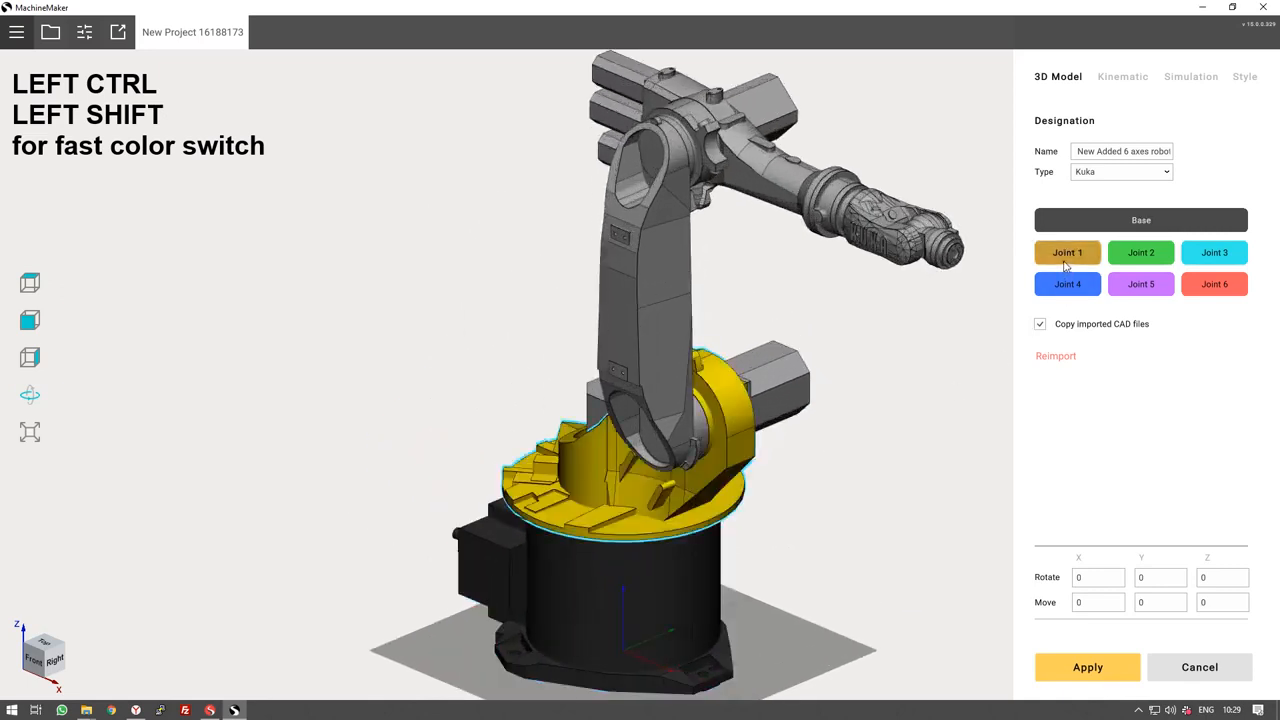
# Add the motors on the rotating column to Joint 1 and assign the upright arm link to Joint 2.
pyautogui.moveTo(657, 406); pyautogui.dragTo(732, 489)
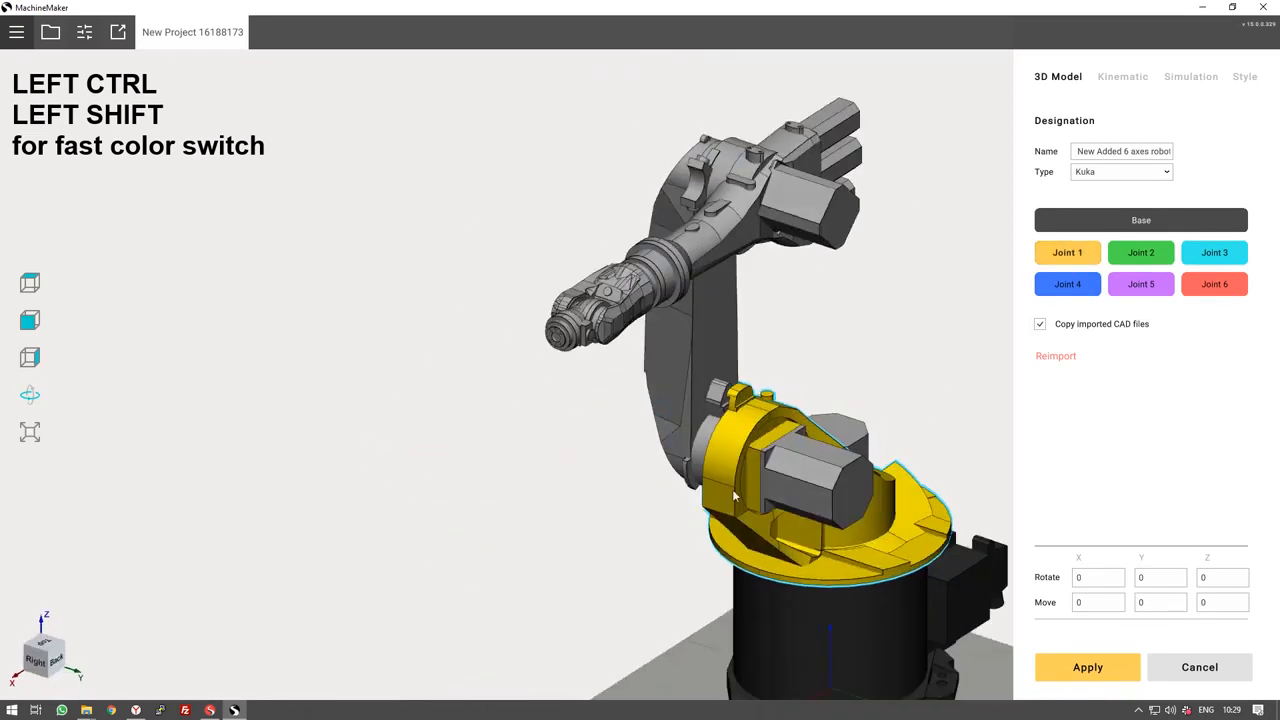
pyautogui.moveTo(856, 432); pyautogui.dragTo(746, 460)
pyautogui.click(652, 456)
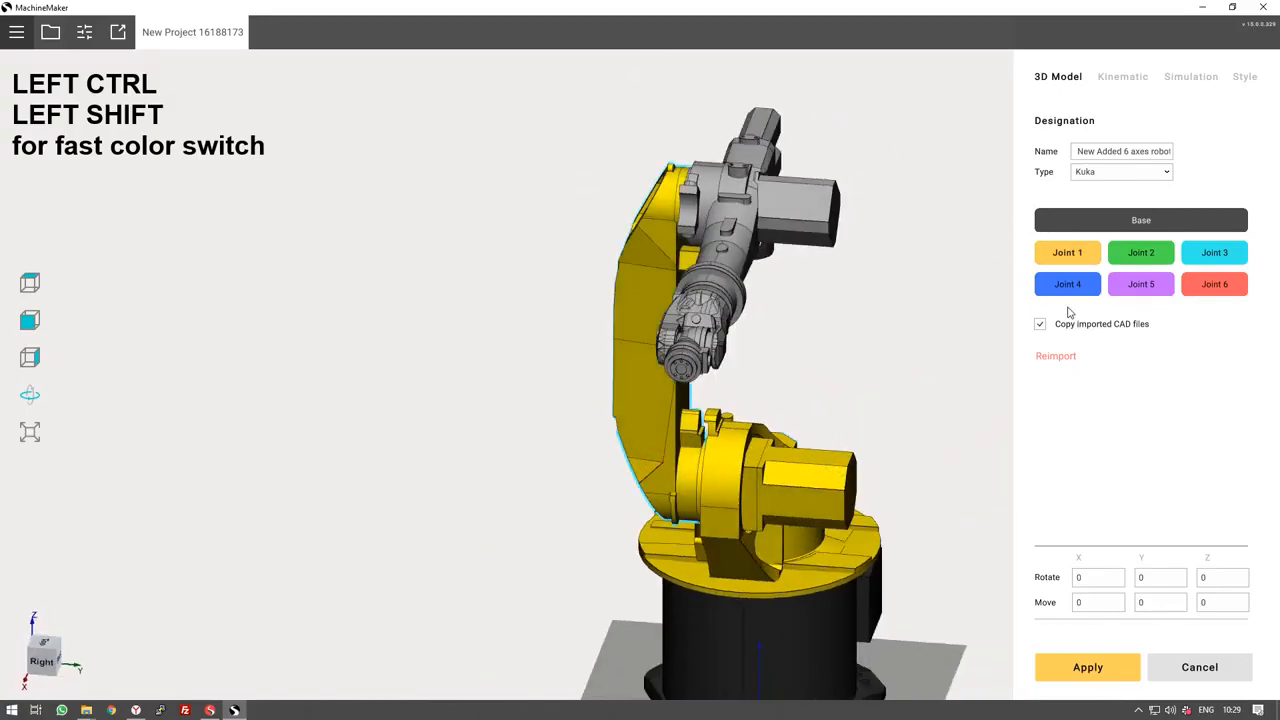
pyautogui.click(1137, 253)
# Assign the robot's forearm and its attached motors to Joint 3.
pyautogui.moveTo(754, 366); pyautogui.dragTo(806, 396)
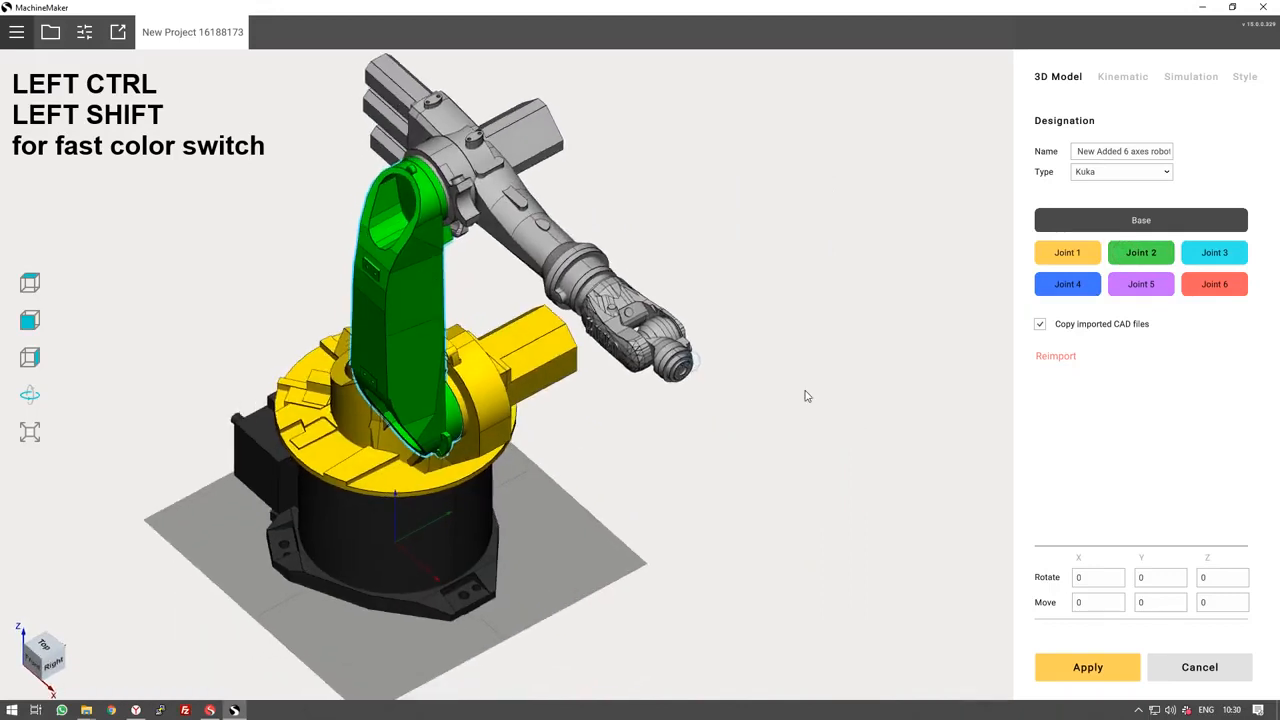
pyautogui.click(452, 177)
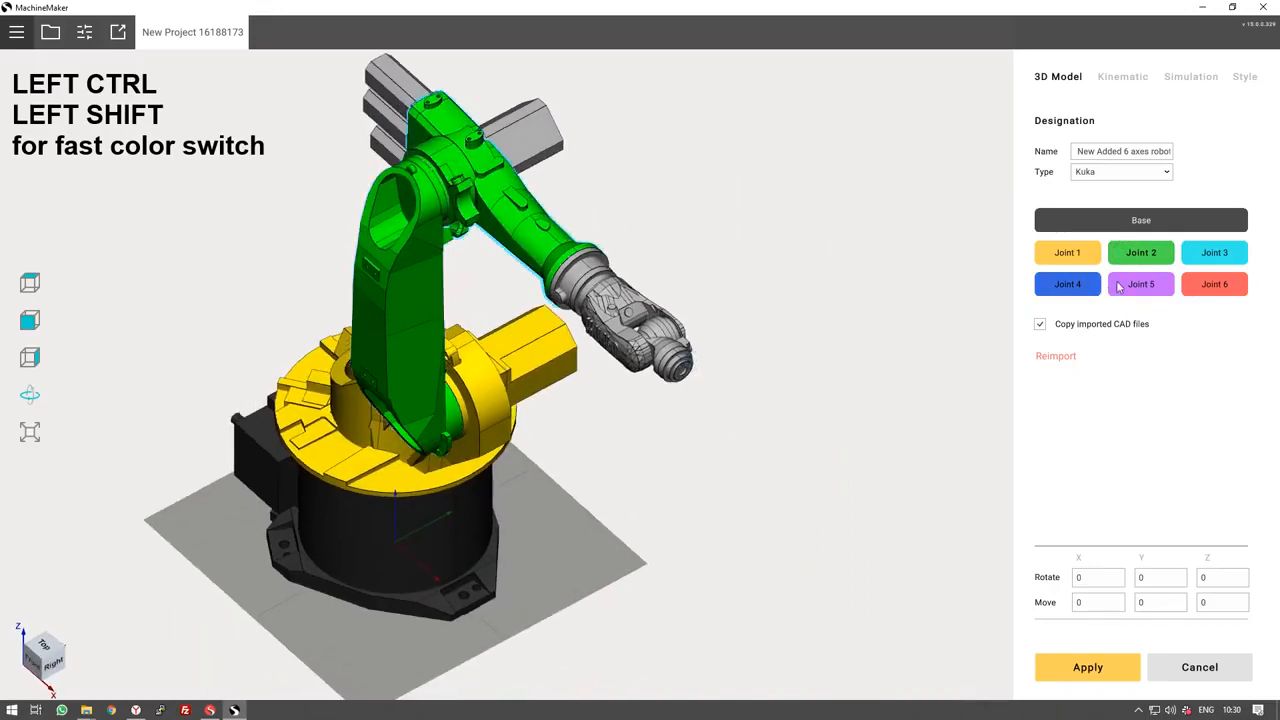
pyautogui.click(1210, 252)
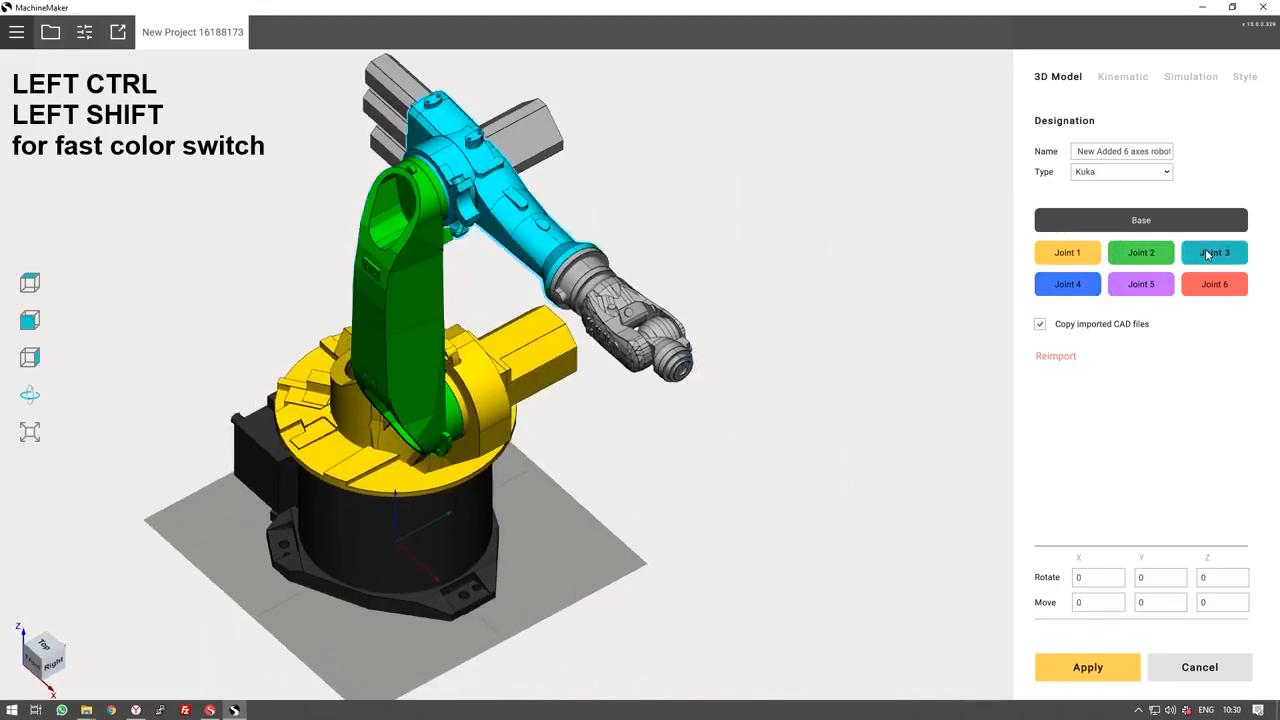
pyautogui.click(400, 102)
pyautogui.click(519, 146)
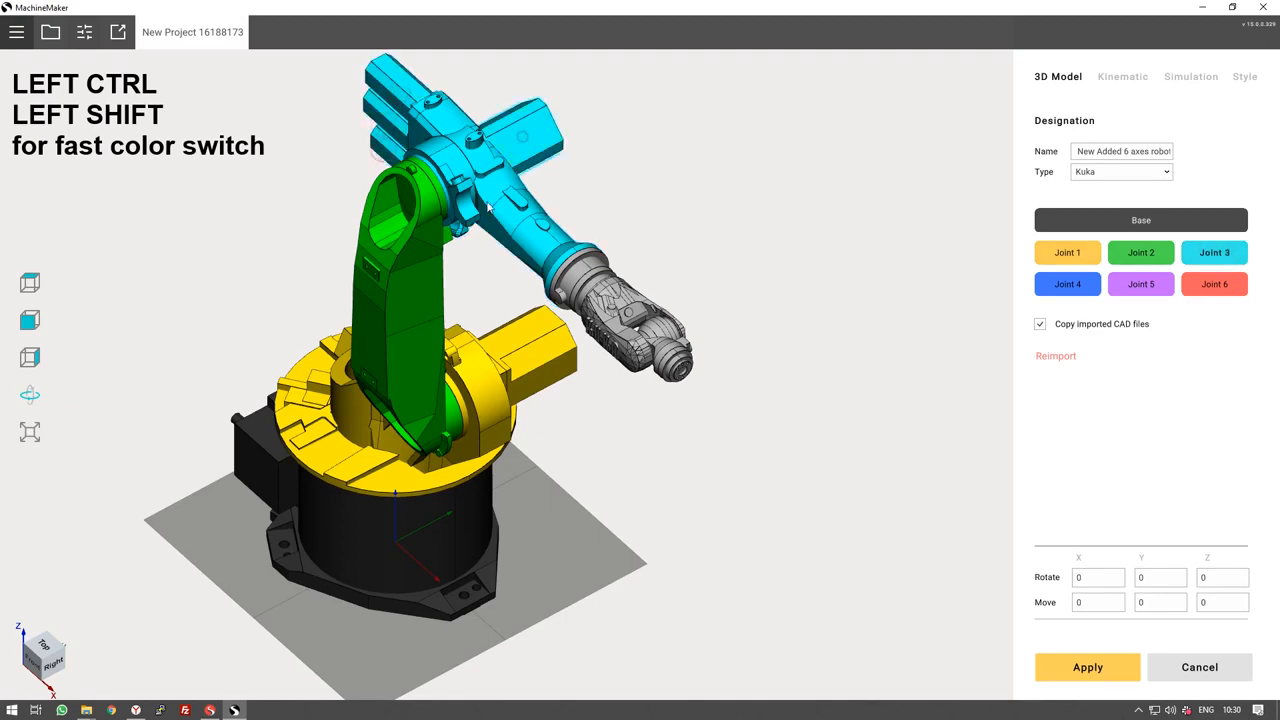
# Assign the forked wrist section to Joint 4, the wrist head inside it to Joint 5 and the end flange to Joint 6.
pyautogui.moveTo(519, 146); pyautogui.dragTo(332, 258)
pyautogui.click(388, 281)
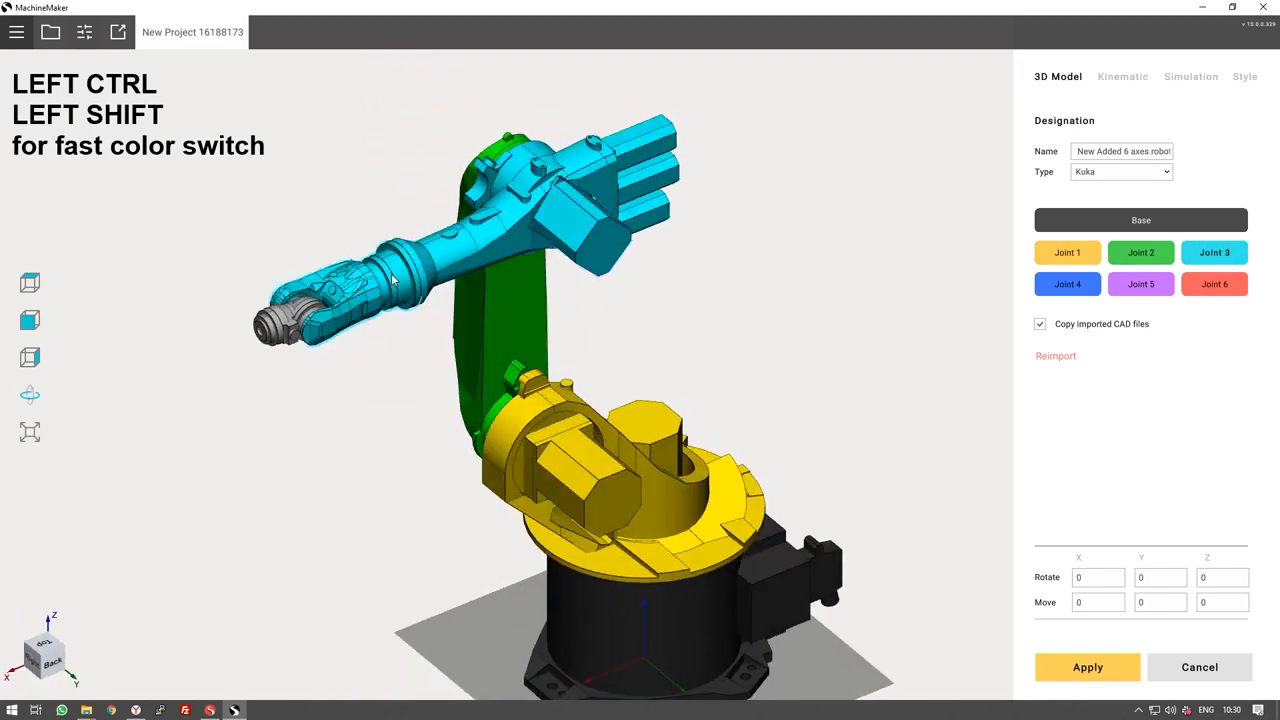
pyautogui.keyDown('ctrl'); pyautogui.click(392, 281); pyautogui.keyUp('ctrl')
pyautogui.keyDown('shift'); pyautogui.click(300, 318); pyautogui.keyUp('shift')
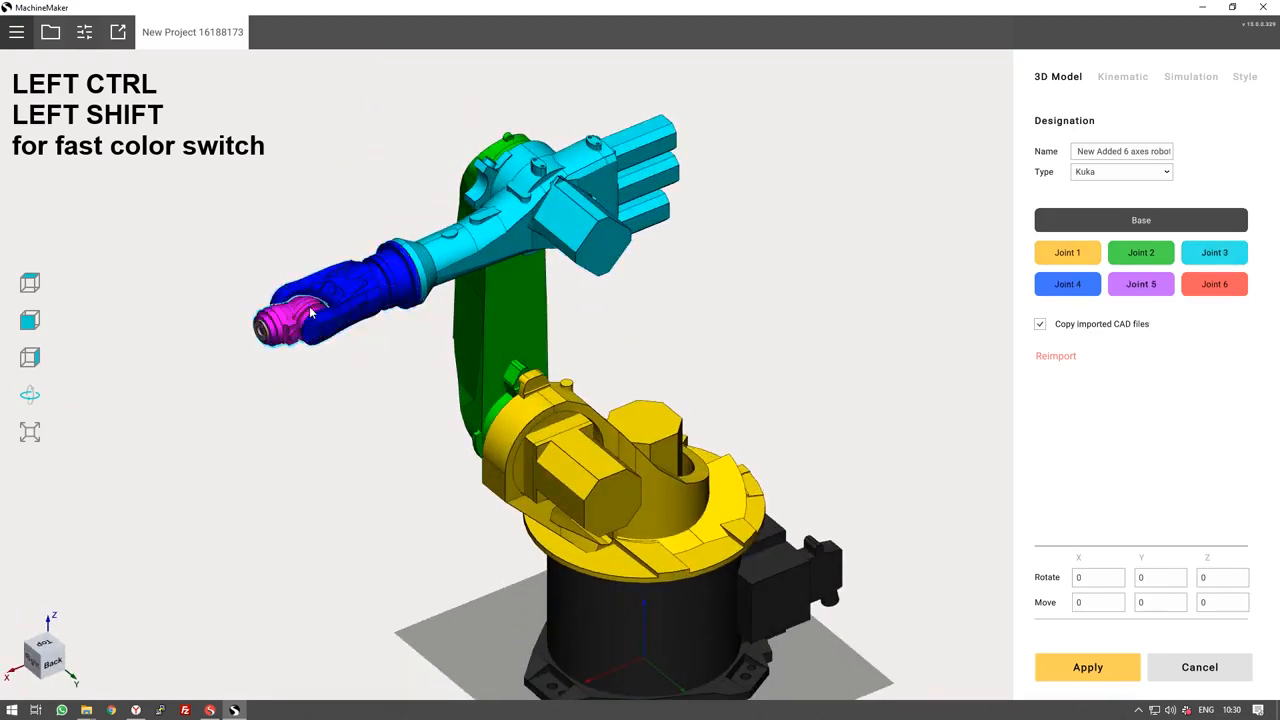
pyautogui.scroll(3, 262, 336)
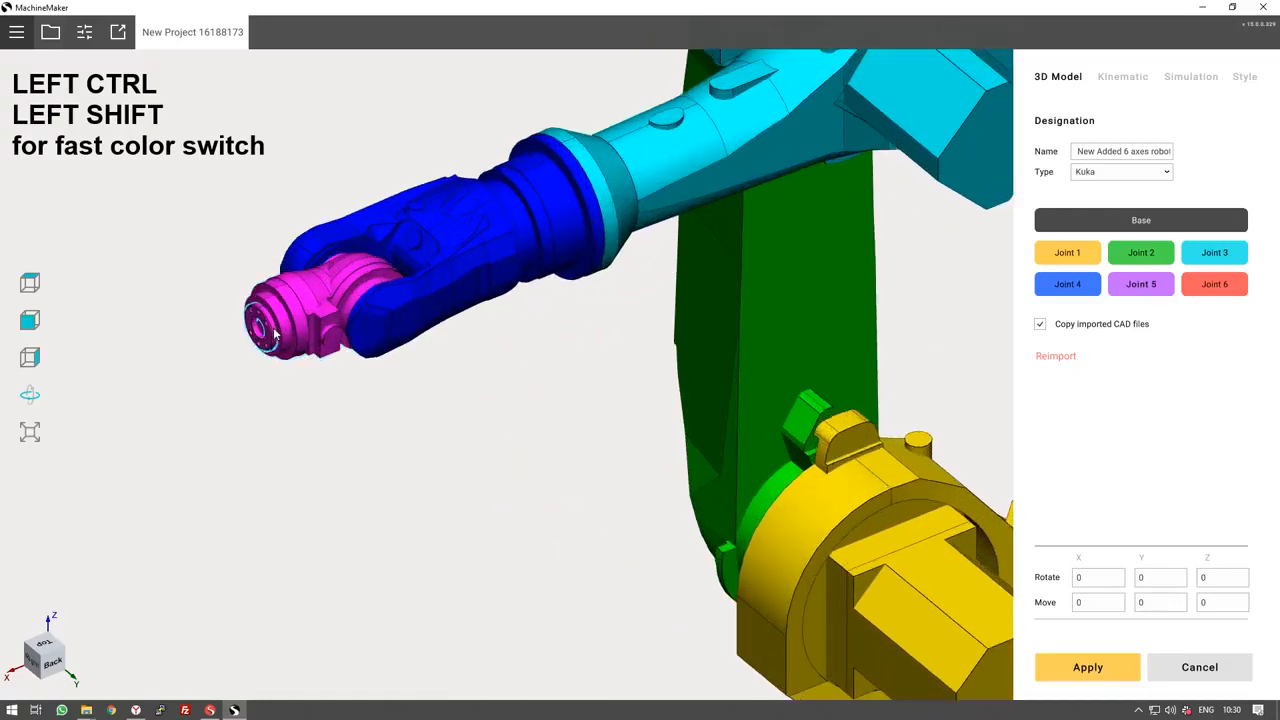
pyautogui.keyDown('ctrl'); pyautogui.click(262, 325); pyautogui.keyUp('ctrl')
# Apply the joint assignments and open the kinematic settings of the six-axis robot.
pyautogui.scroll(-5, 280, 337)
pyautogui.scroll(-1, 295, 337)
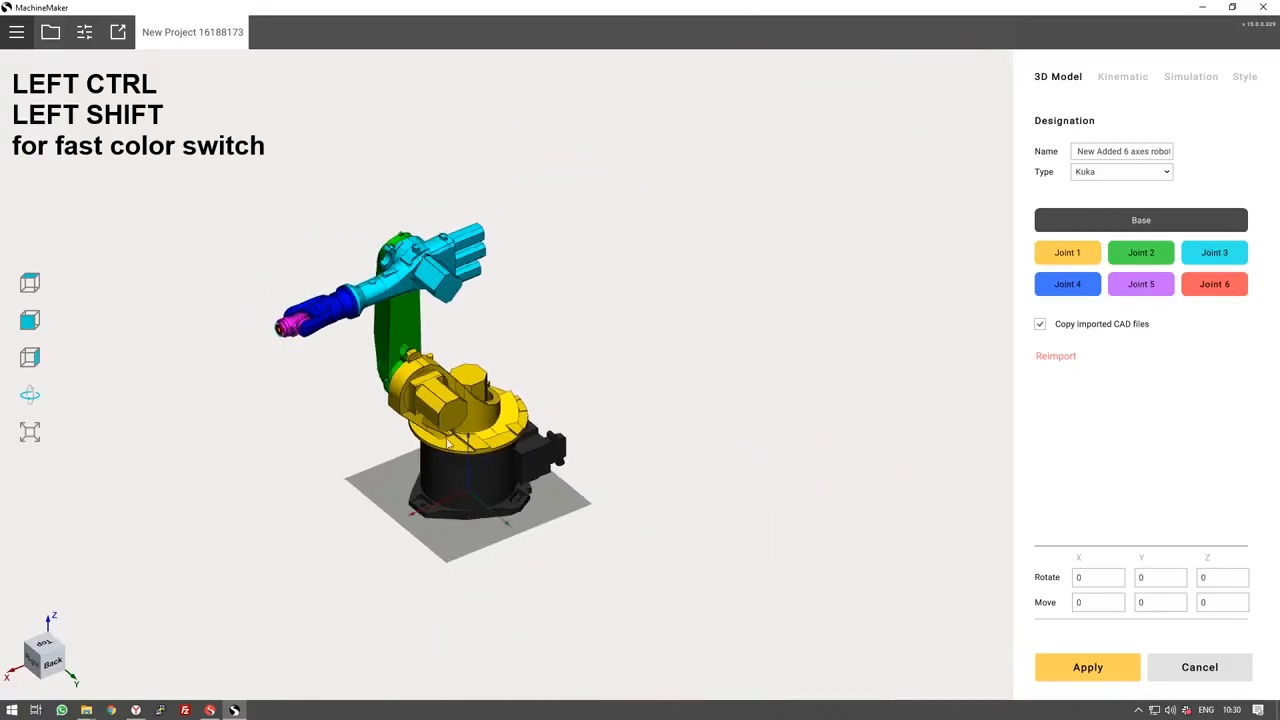
pyautogui.moveTo(494, 444); pyautogui.dragTo(678, 446, button='middle')
pyautogui.scroll(1, 685, 446)
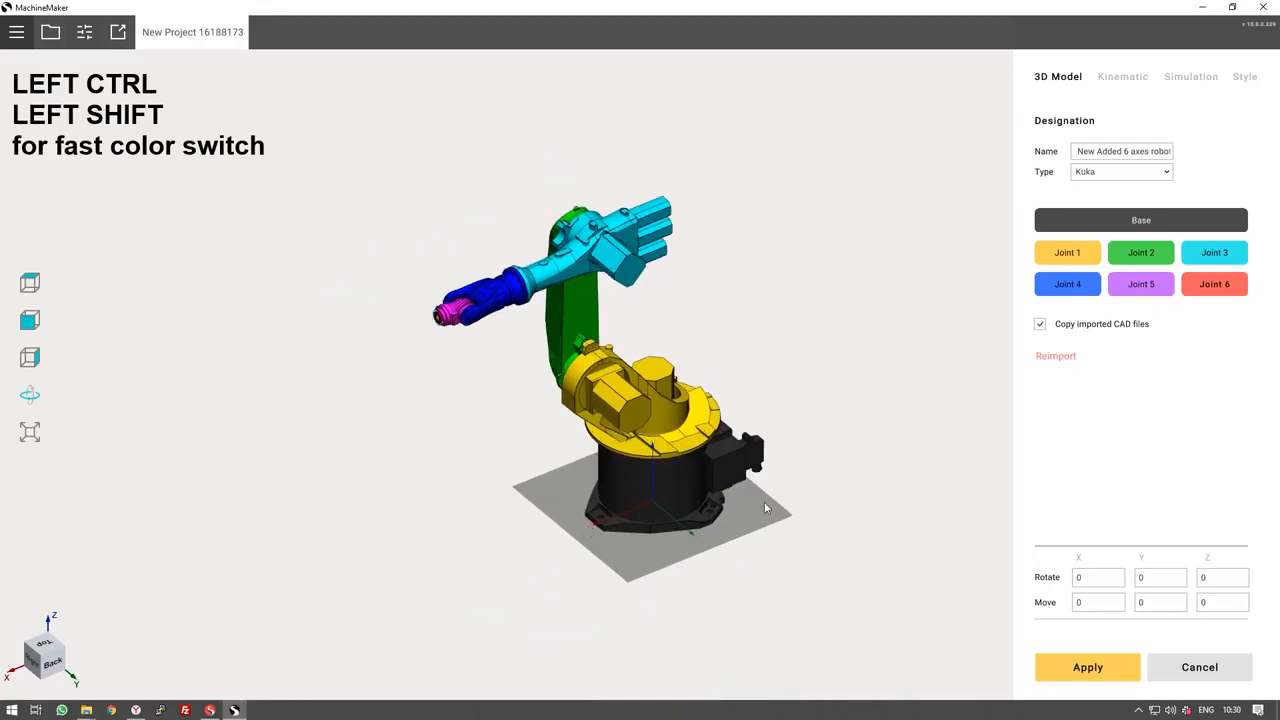
pyautogui.click(1066, 668)
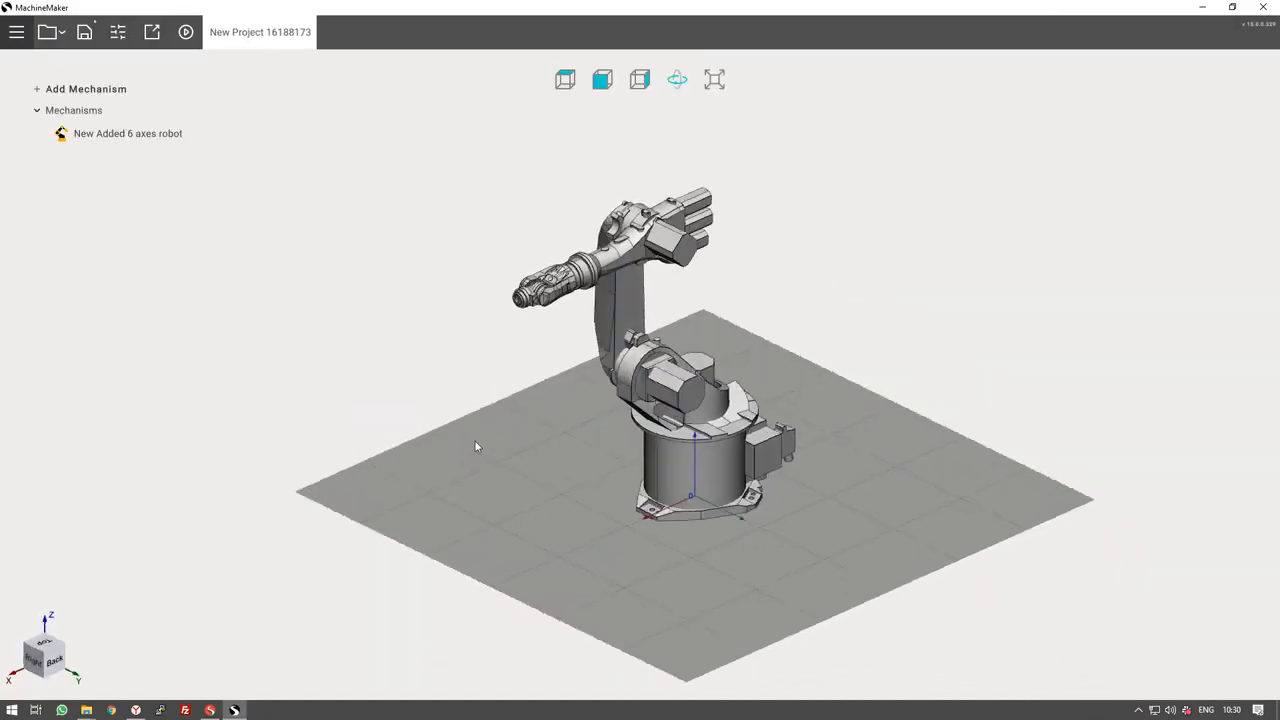
pyautogui.moveTo(476, 446); pyautogui.dragTo(563, 441, button='middle')
pyautogui.doubleClick(563, 441)
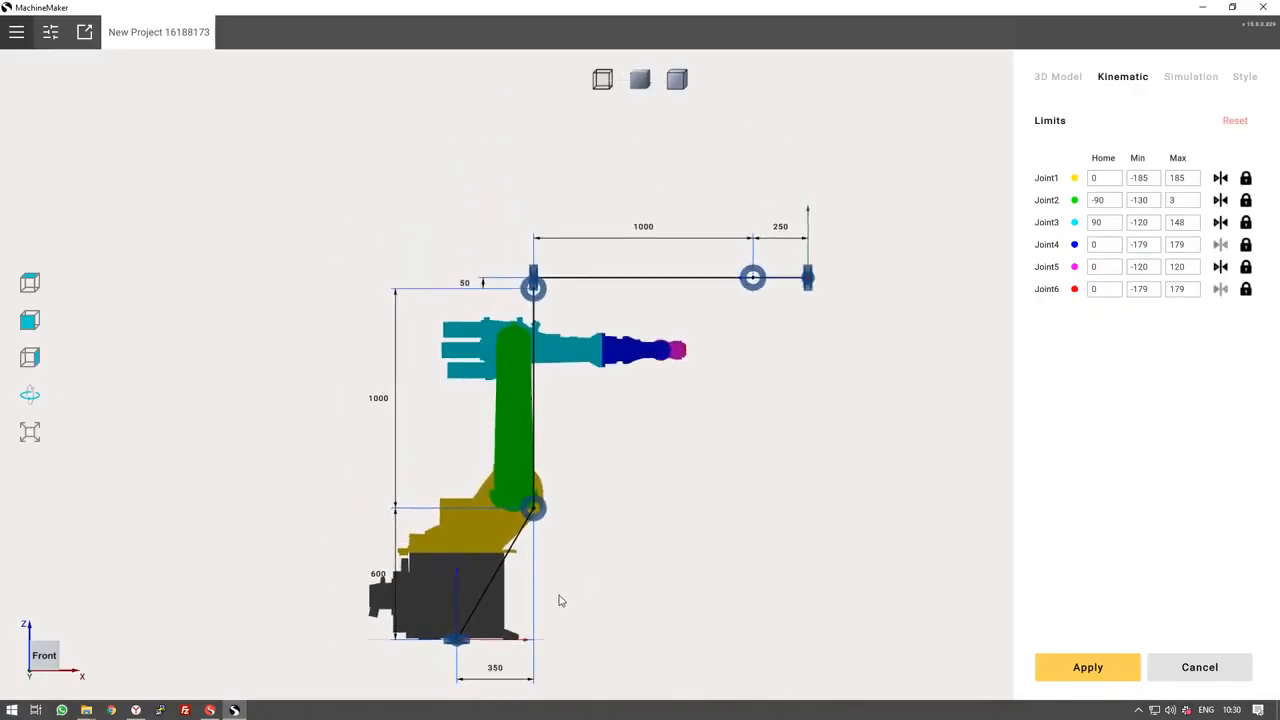
# Switch to the browser and filter the KUKA Download Center for KR 6 by the DataSheets category.
pyautogui.click(135, 710)
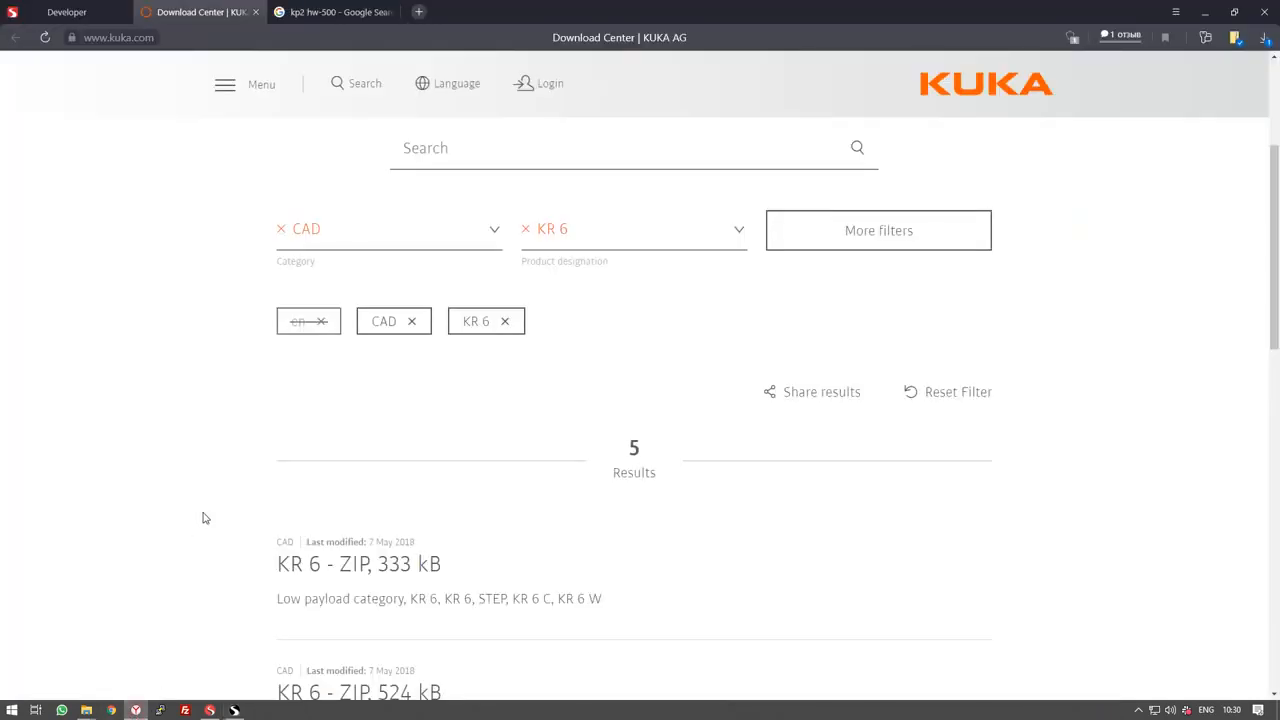
pyautogui.scroll(-6, 203, 518)
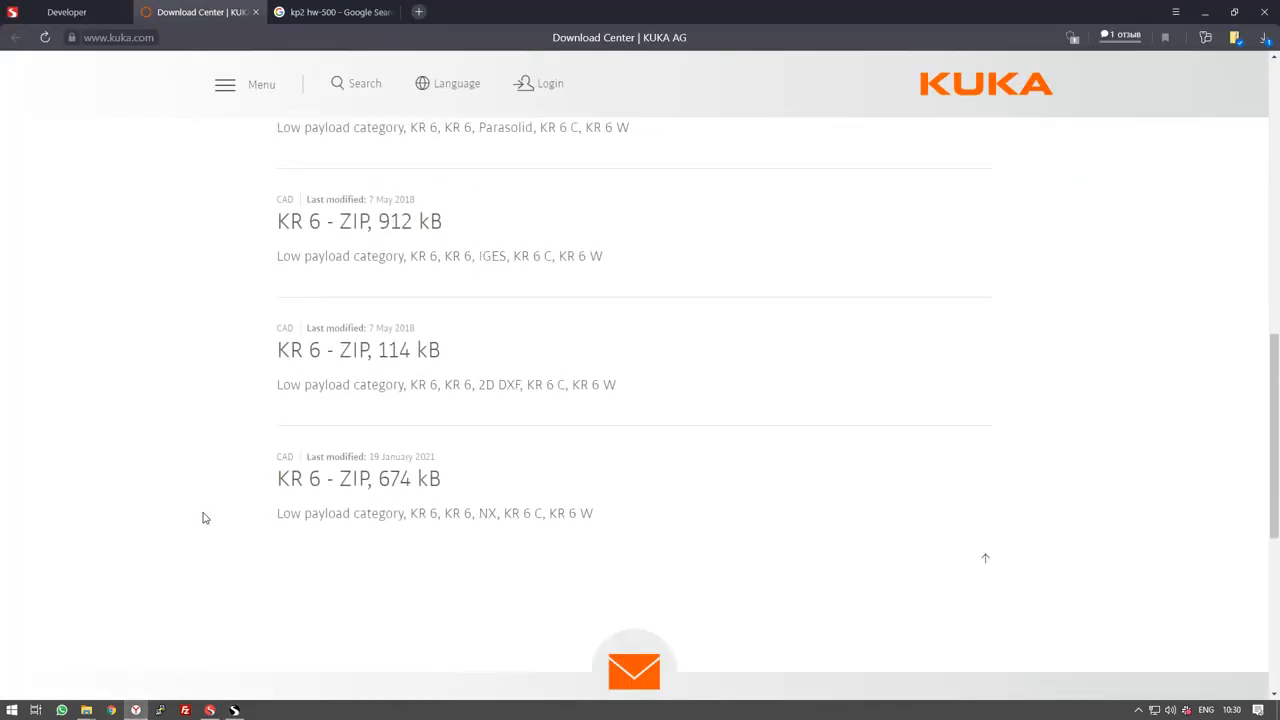
pyautogui.scroll(6, 203, 518)
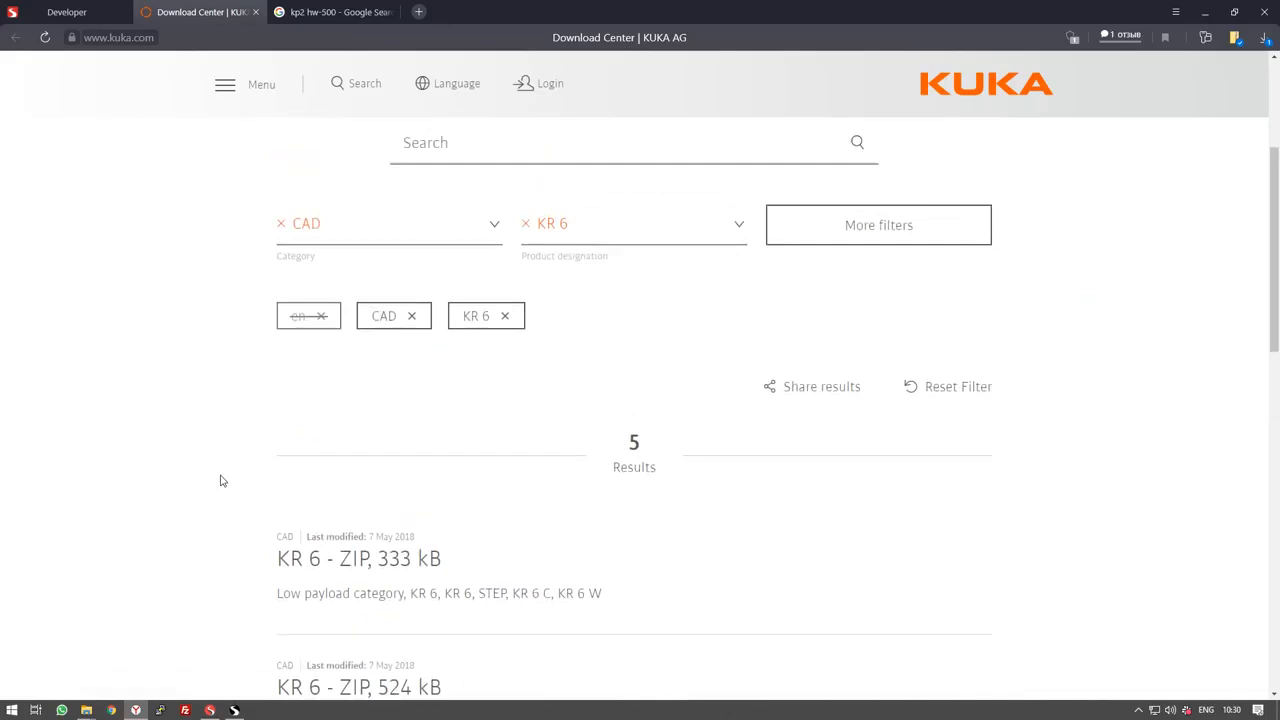
pyautogui.click(346, 232)
pyautogui.click(319, 291)
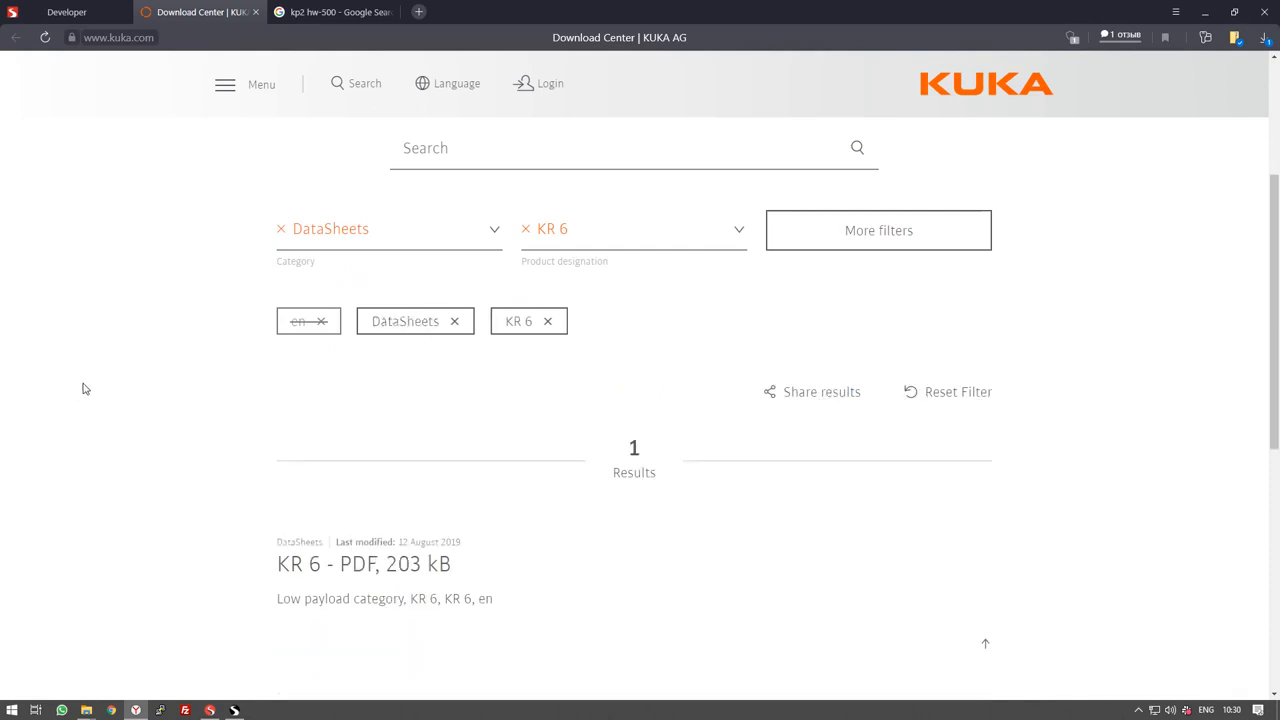
# Open the KR 6 PDF datasheet and examine the enlarged dimension drawing on page 2.
pyautogui.scroll(-4, 84, 389)
pyautogui.scroll(2, 84, 389)
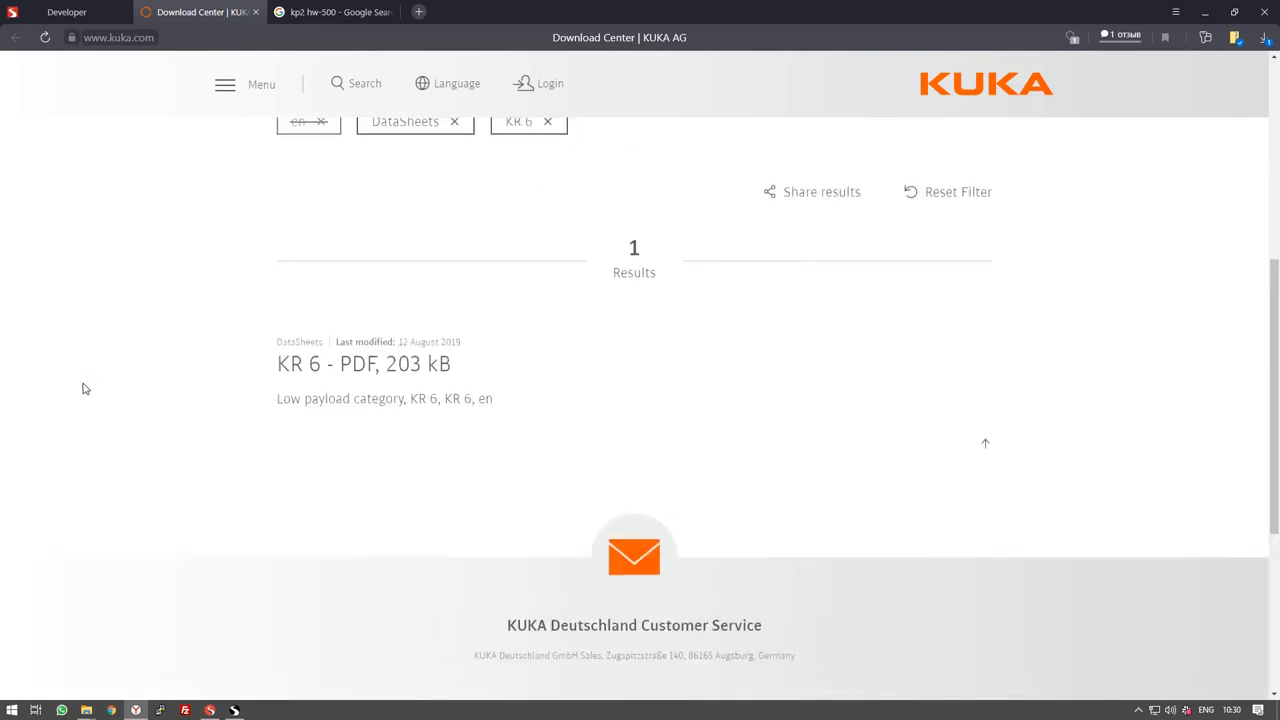
pyautogui.click(352, 374)
pyautogui.click(340, 12)
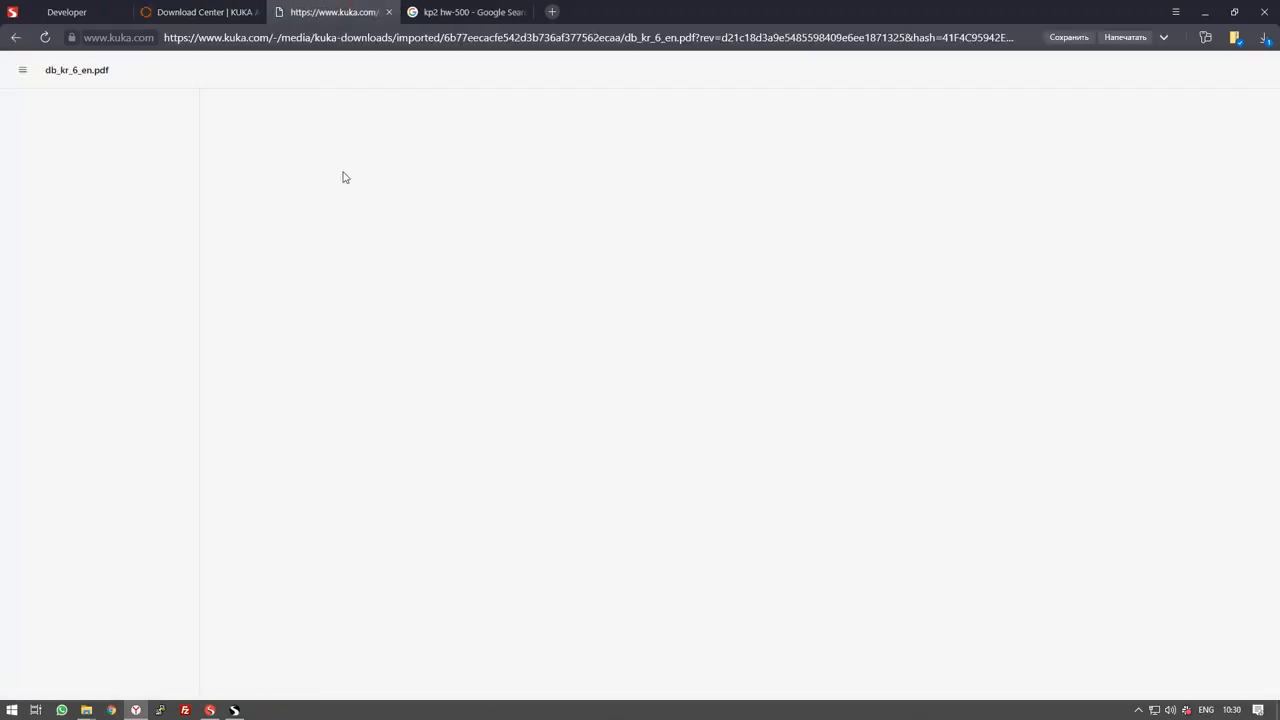
pyautogui.scroll(-8, 357, 334)
pyautogui.scroll(2, 357, 334)
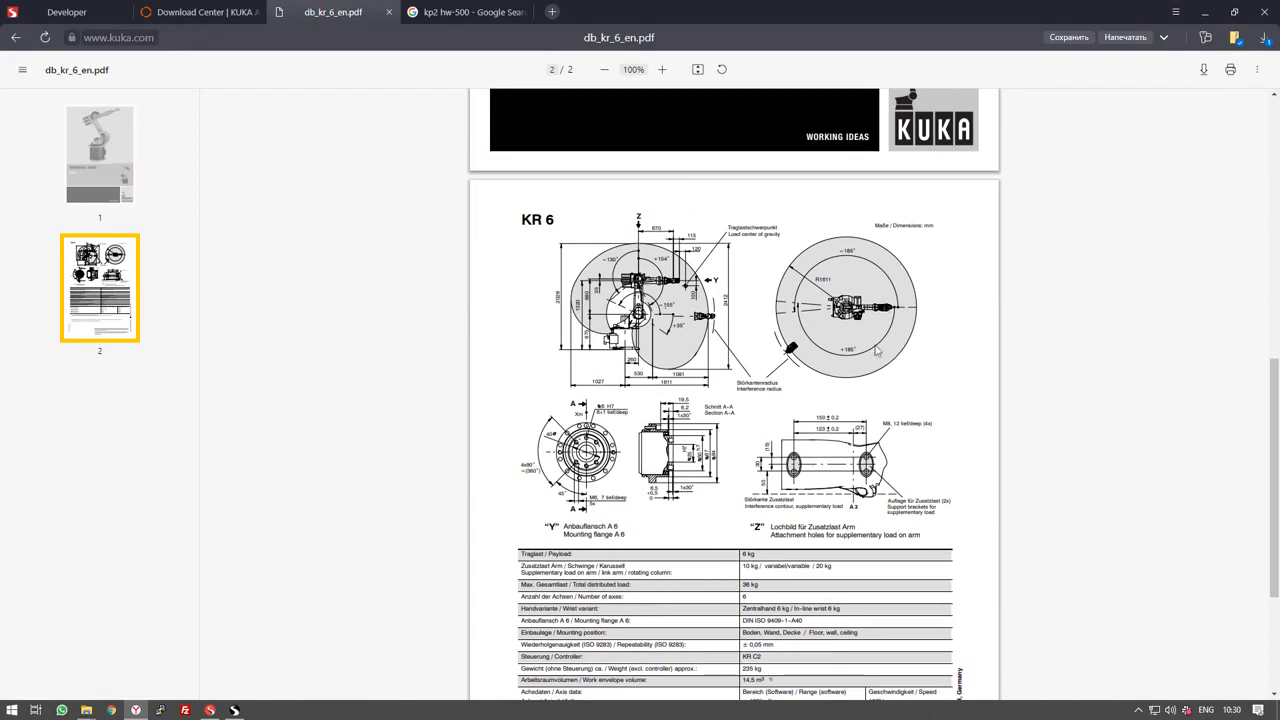
pyautogui.keyDown('ctrl'); pyautogui.scroll(5, 742, 382); pyautogui.keyUp('ctrl')
pyautogui.scroll(2, 742, 382)
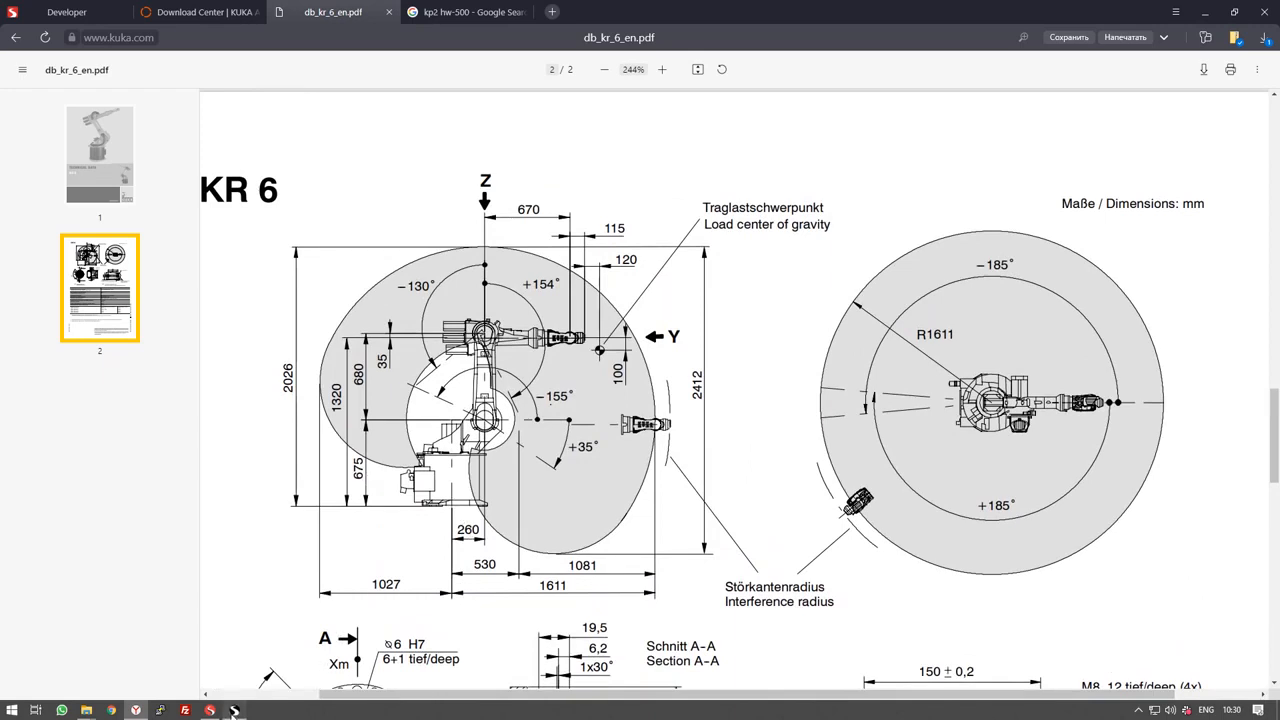
# Return to MachineMaker and set the Joint 2 axis's horizontal offset from the base to 260 and its height to 675.
pyautogui.click(234, 710)
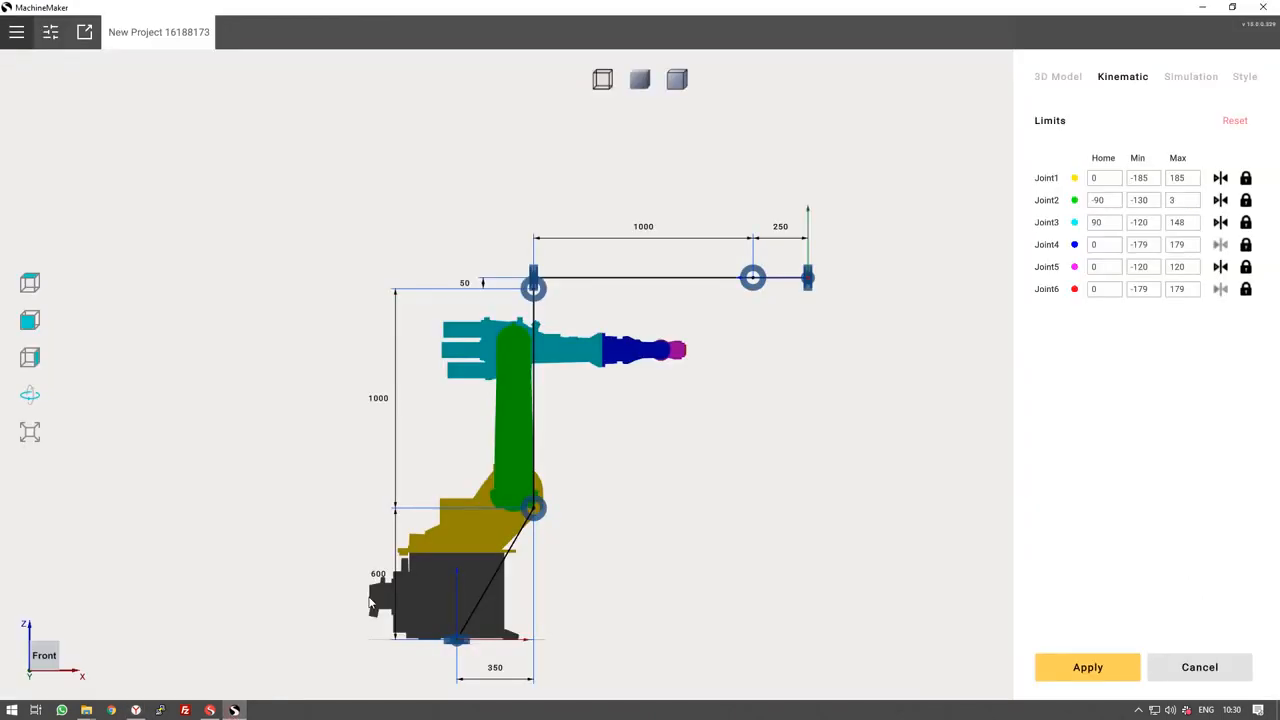
pyautogui.doubleClick(494, 668)
pyautogui.write('260')
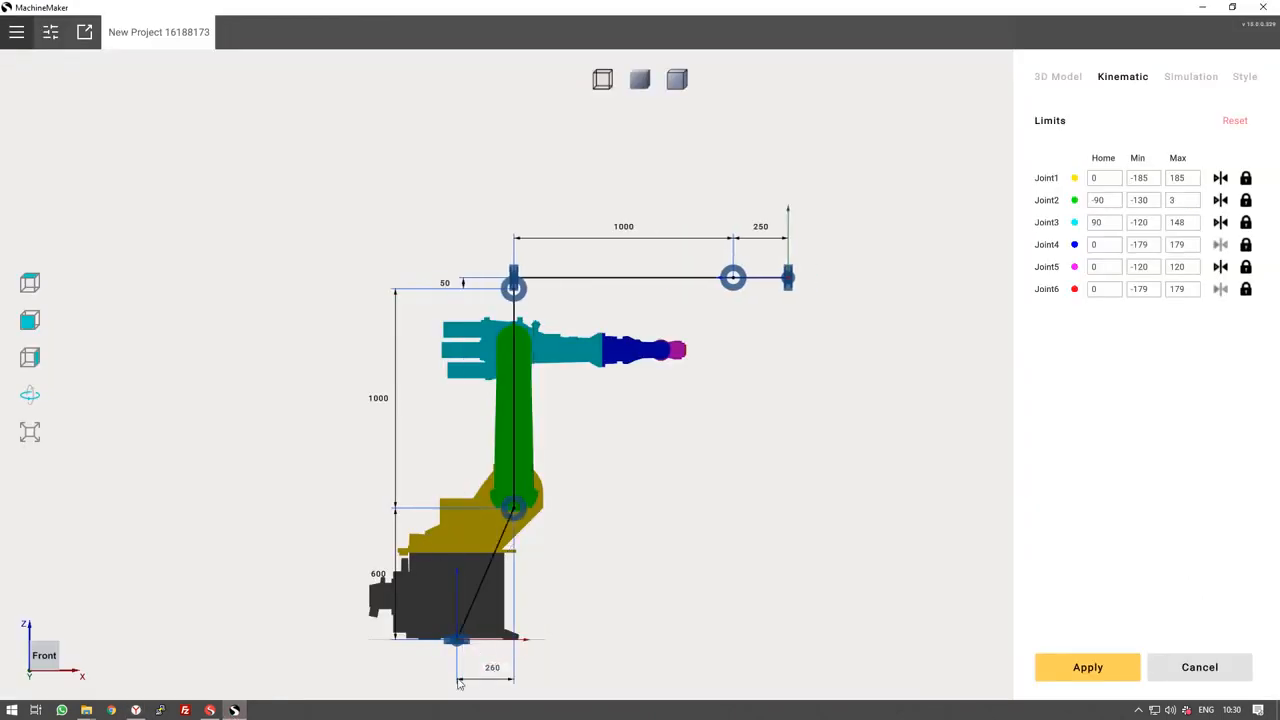
pyautogui.write('670')
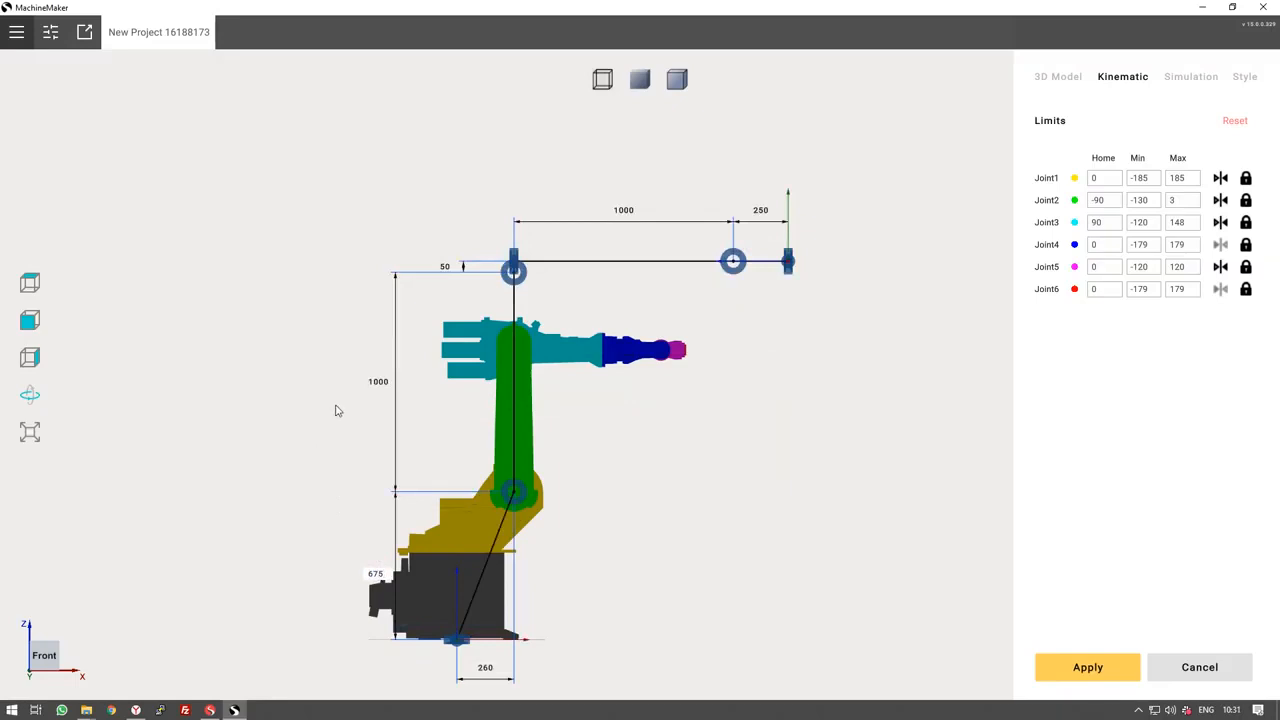
pyautogui.press('Return')
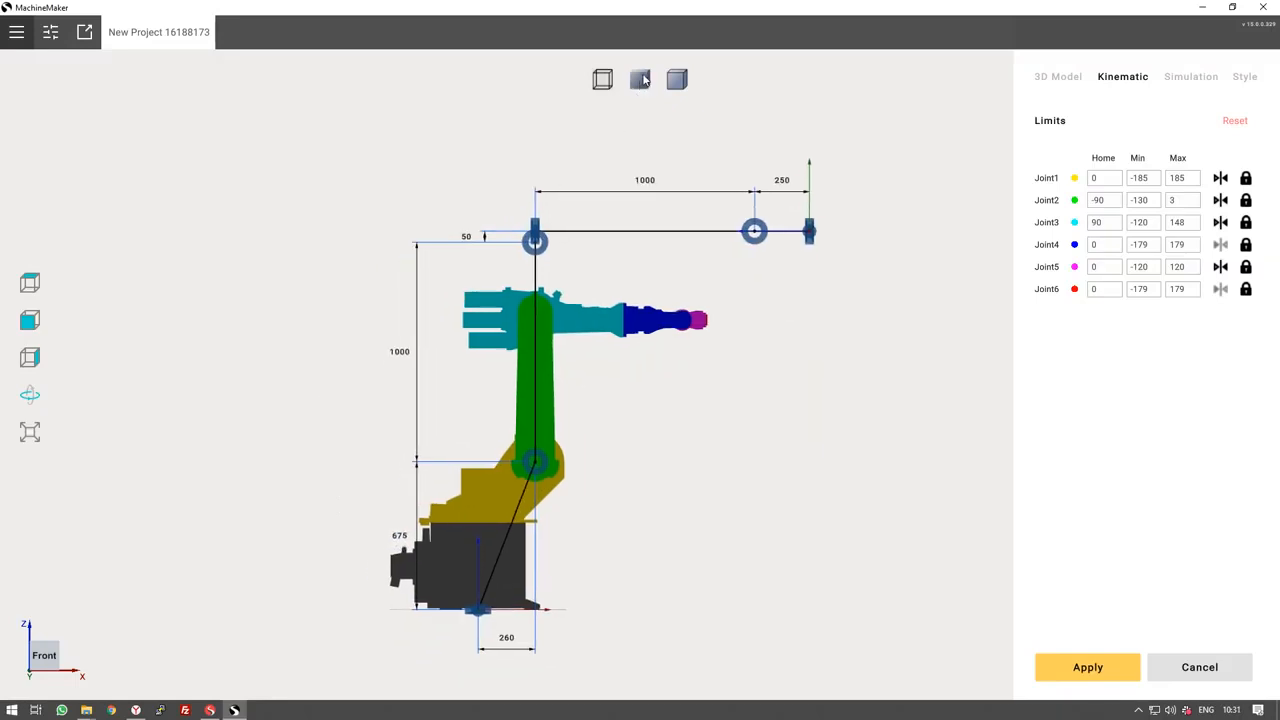
# Display the robot as a translucent shaded model and, following the datasheet, set the upright link length to 680 and the forearm's vertical offset to 35.
pyautogui.click(641, 79)
pyautogui.scroll(3, 540, 328)
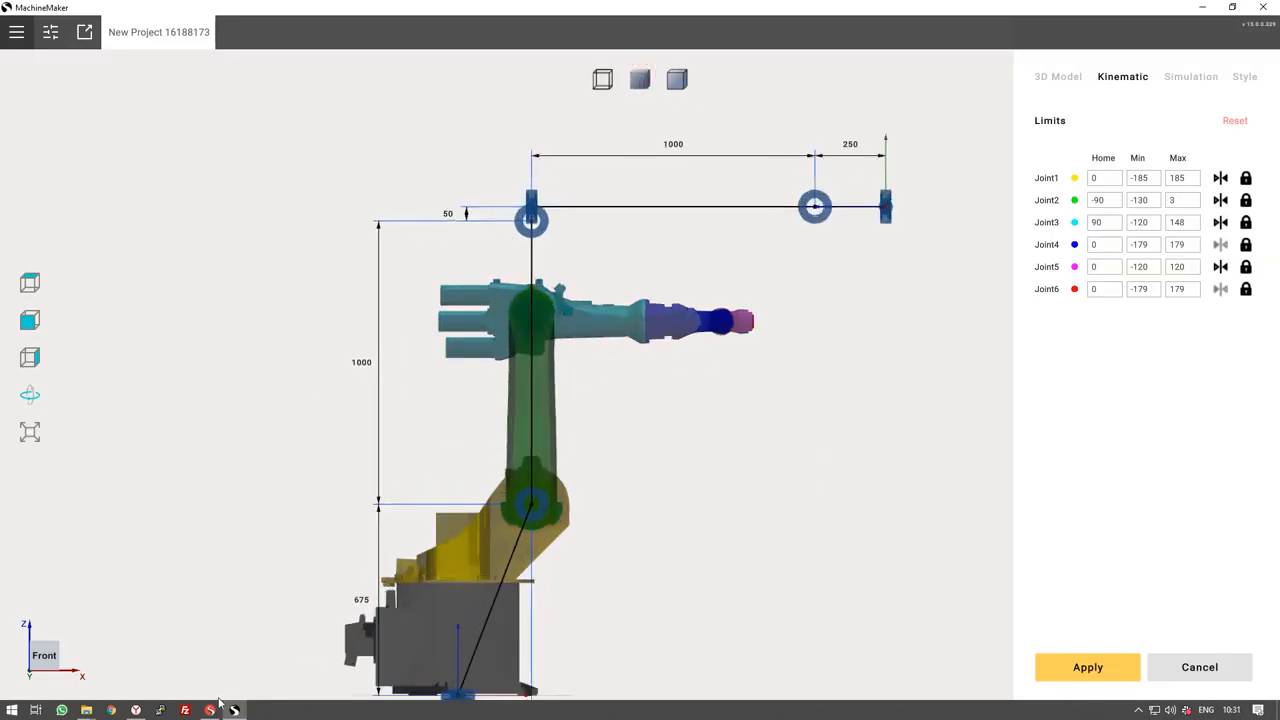
pyautogui.click(136, 710)
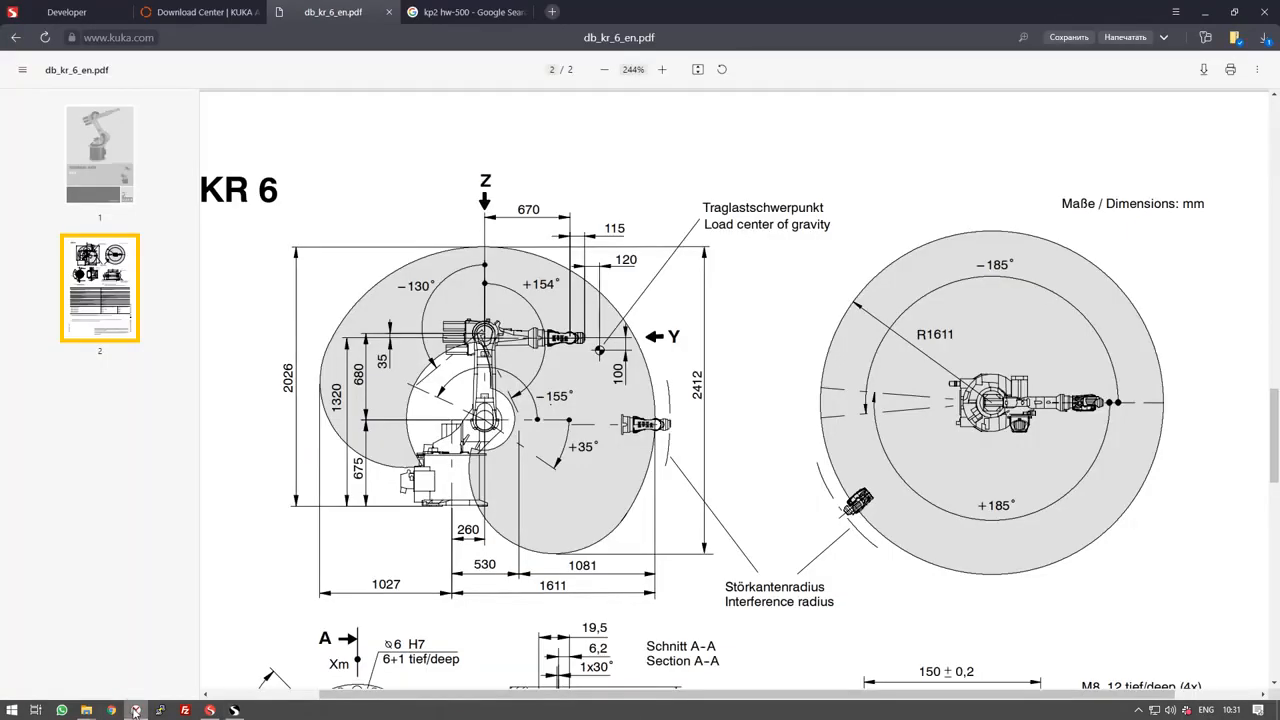
pyautogui.click(136, 710)
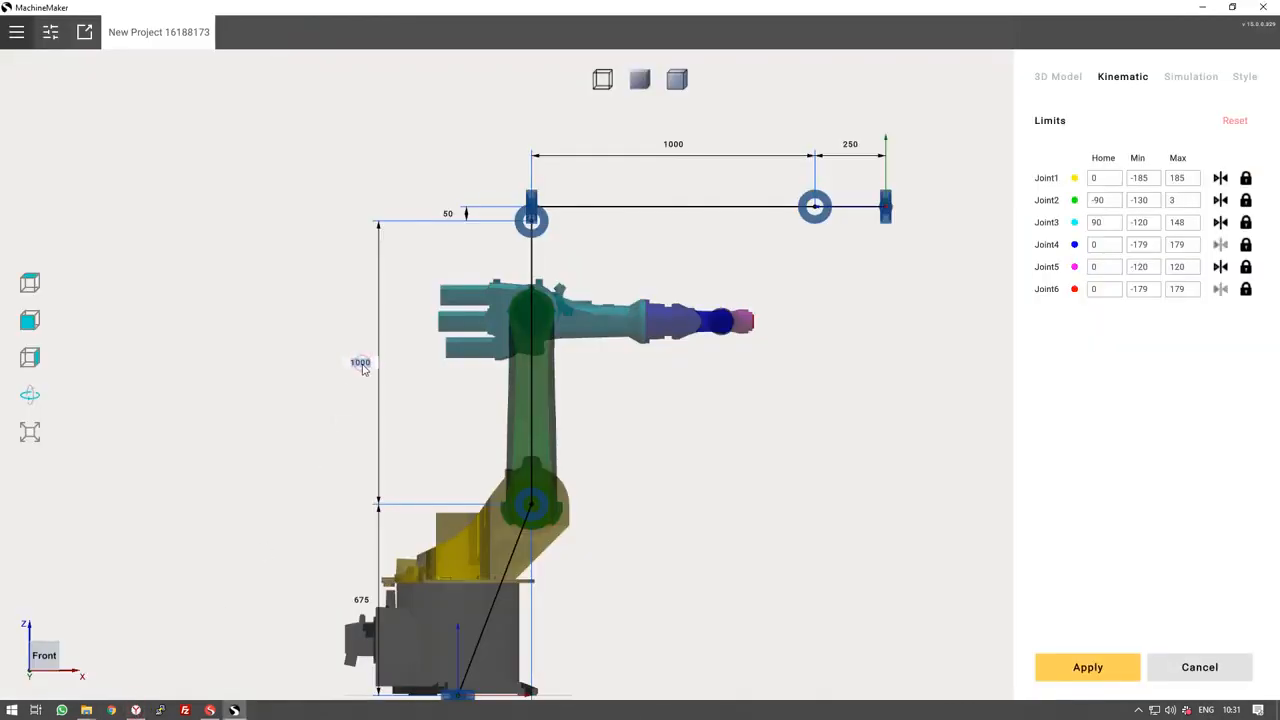
pyautogui.write('680')
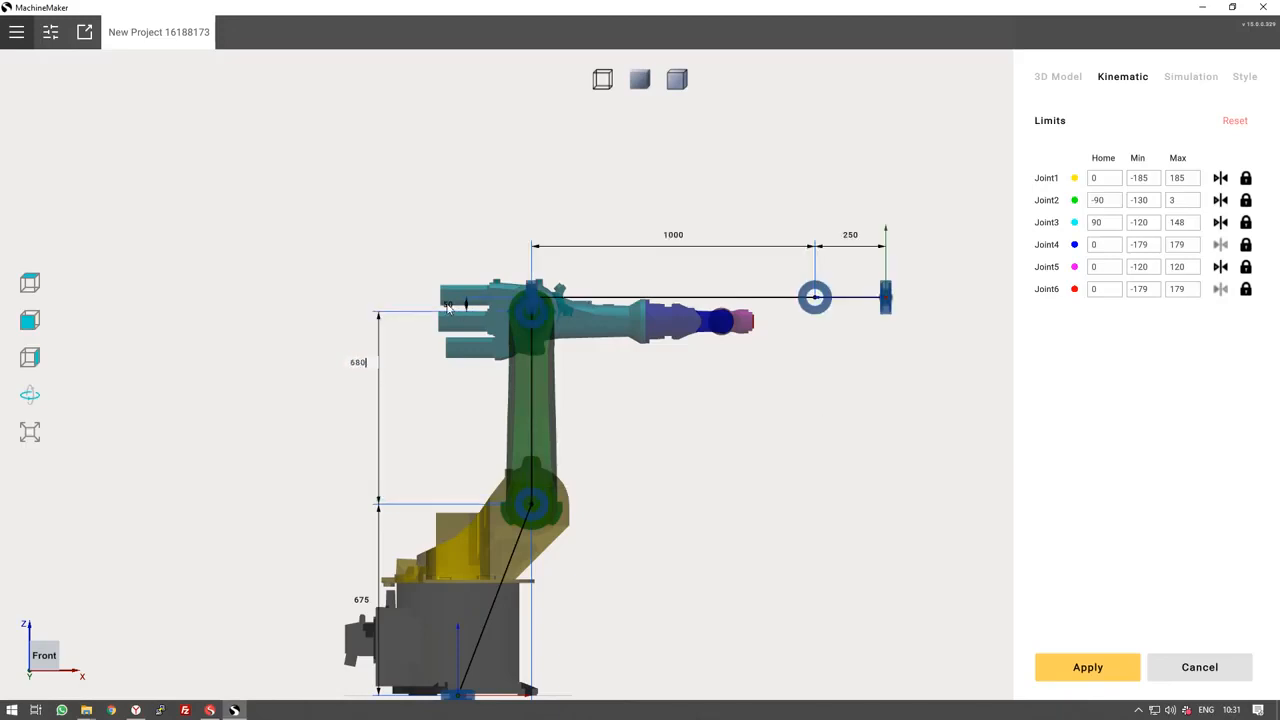
pyautogui.press('Return')
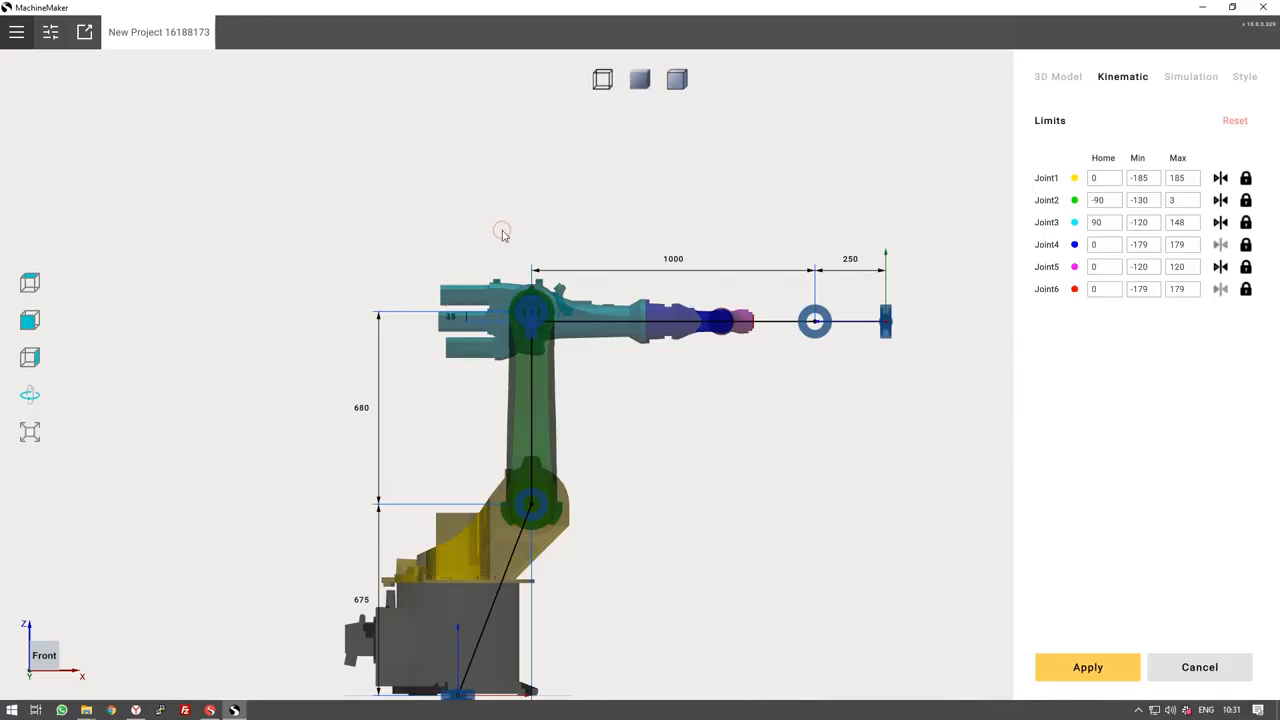
# Check the forearm dimension in the datasheet and set the horizontal distance to the wrist axis to 670.
pyautogui.click(136, 710)
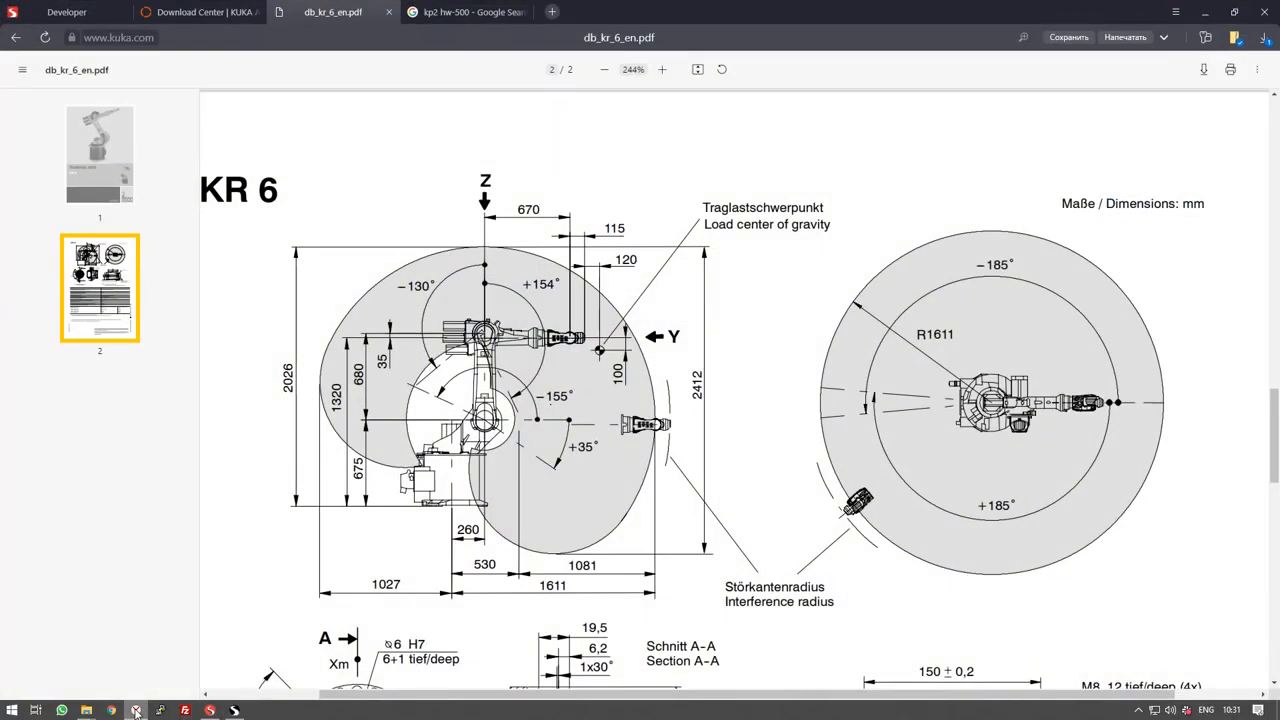
pyautogui.click(136, 710)
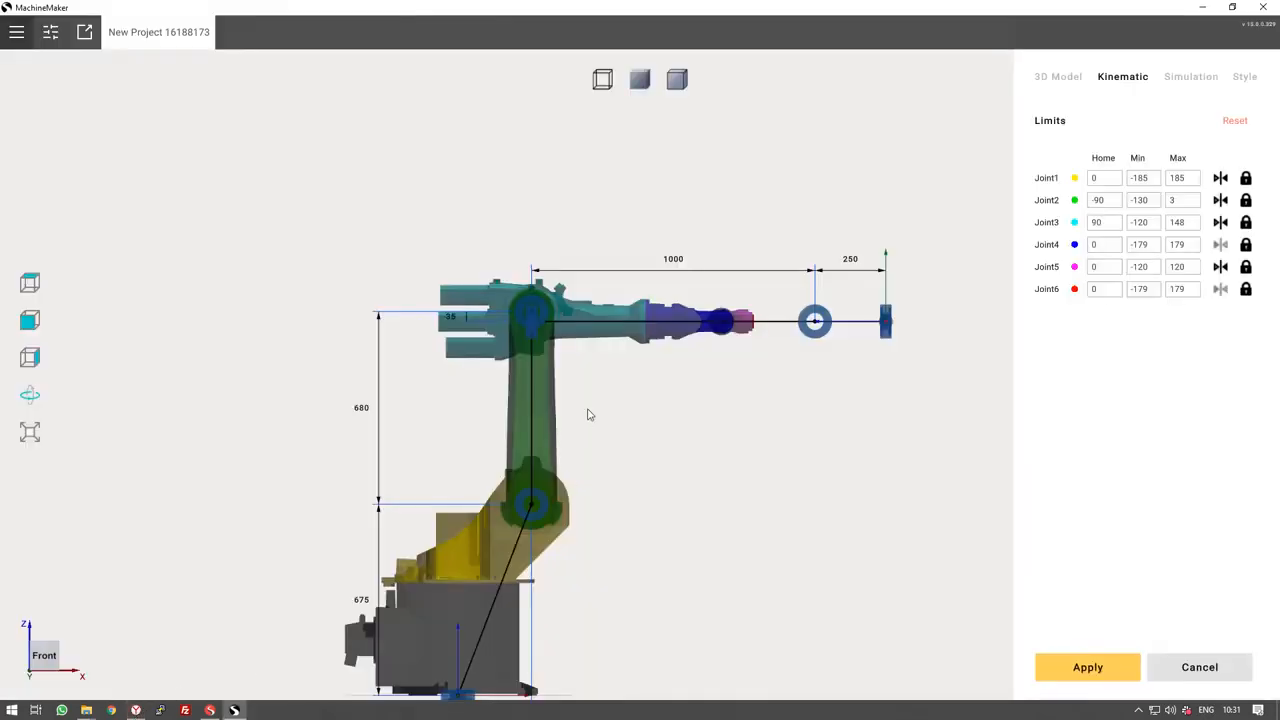
pyautogui.click(675, 260)
pyautogui.write('670')
pyautogui.press('Return')
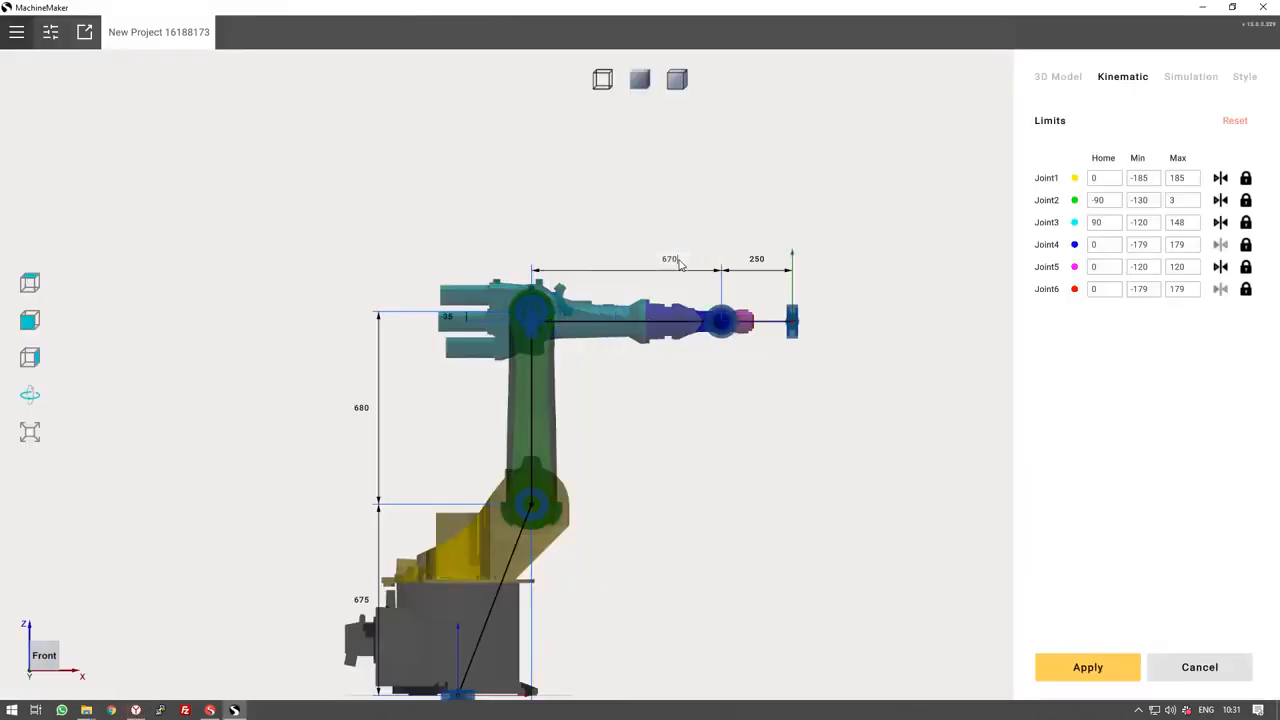
# Set the horizontal distance from the wrist axis to the flange to 115.
pyautogui.click(757, 259)
pyautogui.write('115')
pyautogui.press('Return')
pyautogui.click(798, 337)
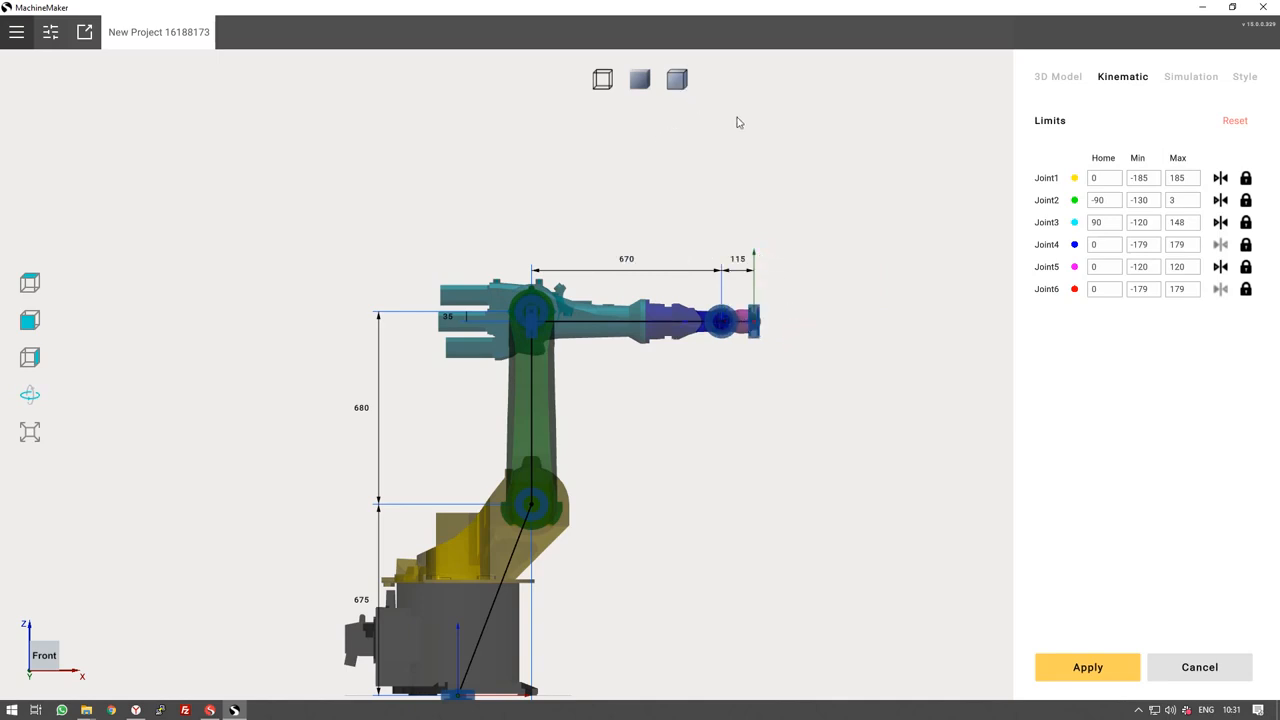
# Run the demo motion of the six-axis robot in the simulation and examine how each joint moves.
pyautogui.click(1186, 80)
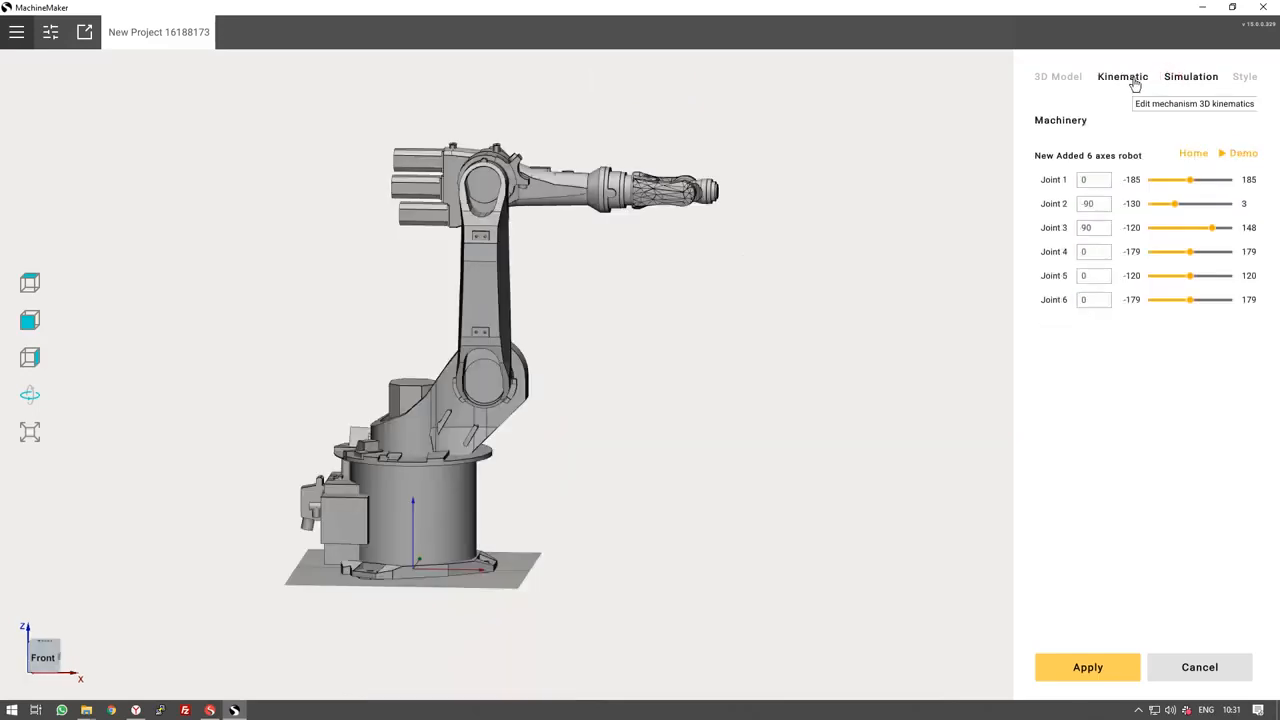
pyautogui.moveTo(821, 246); pyautogui.dragTo(657, 291)
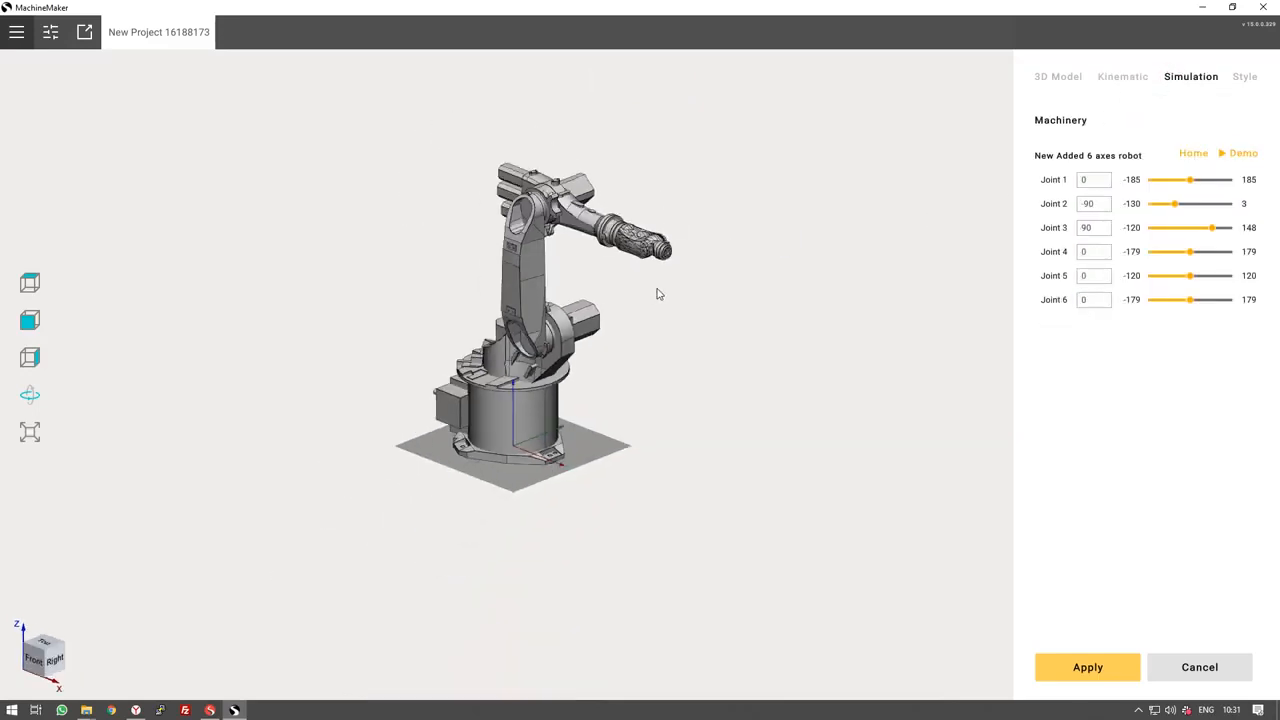
pyautogui.click(1243, 153)
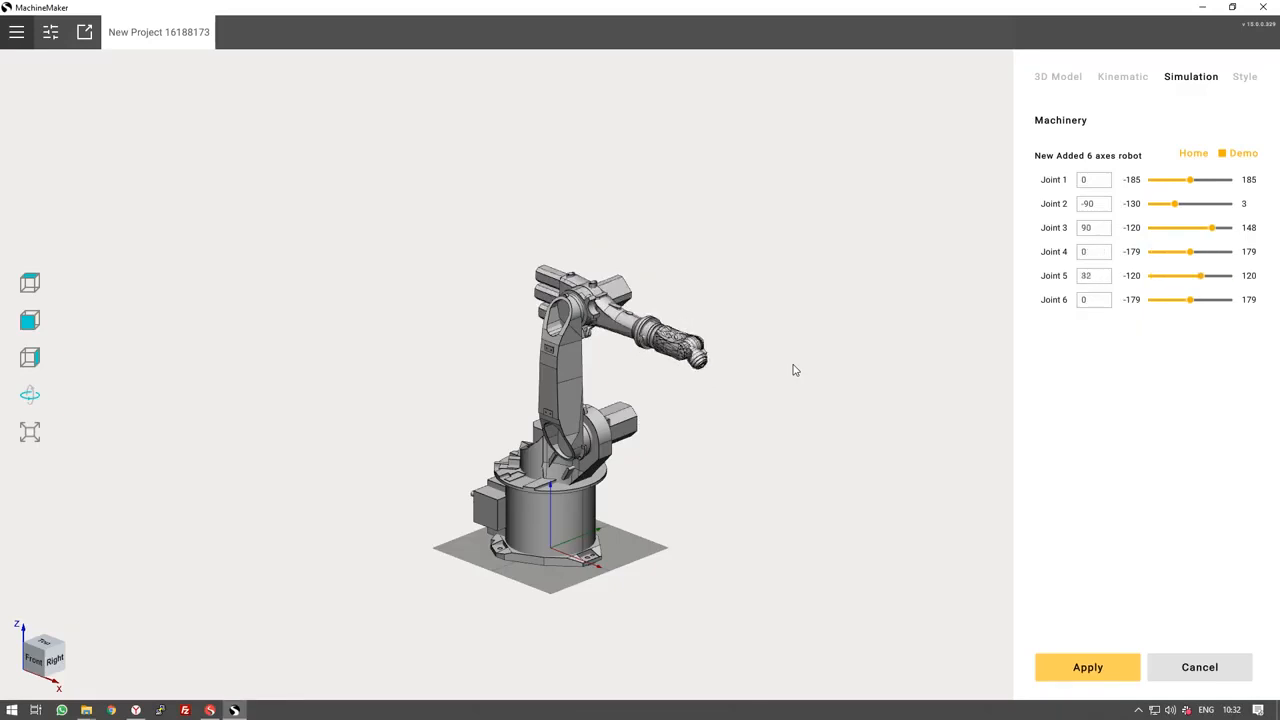
pyautogui.scroll(5, 645, 348)
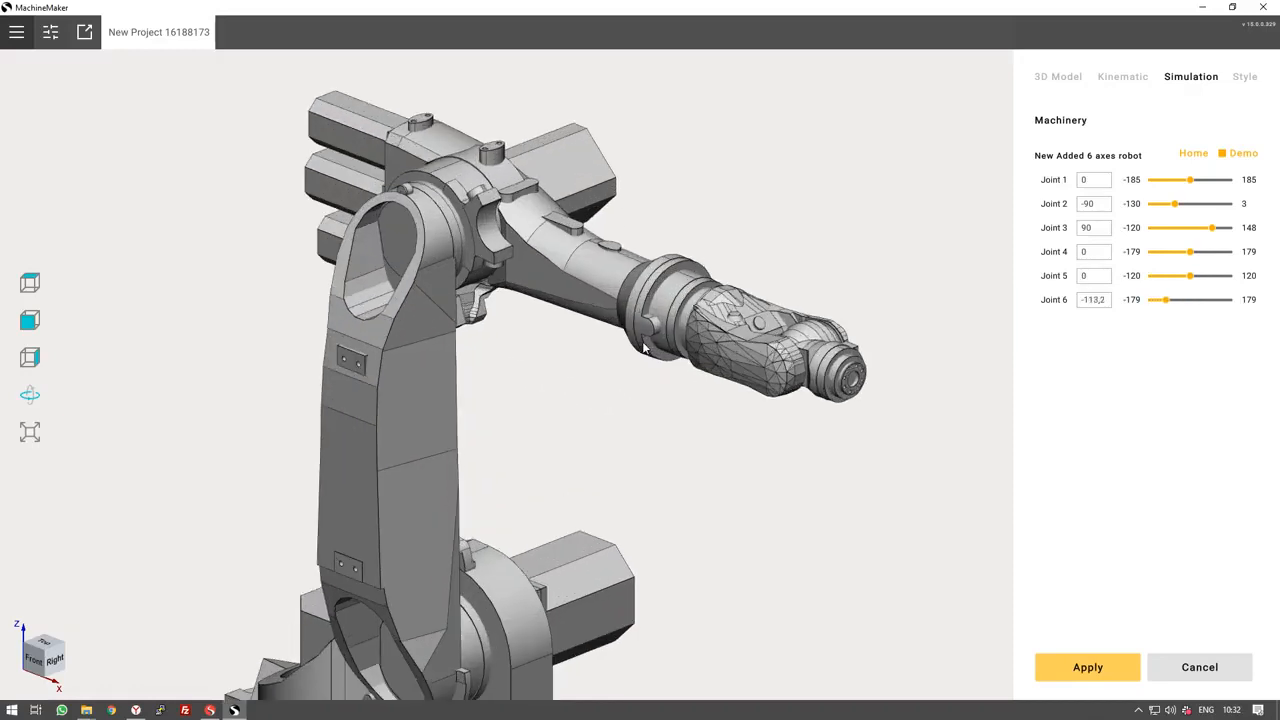
pyautogui.scroll(-5, 645, 348)
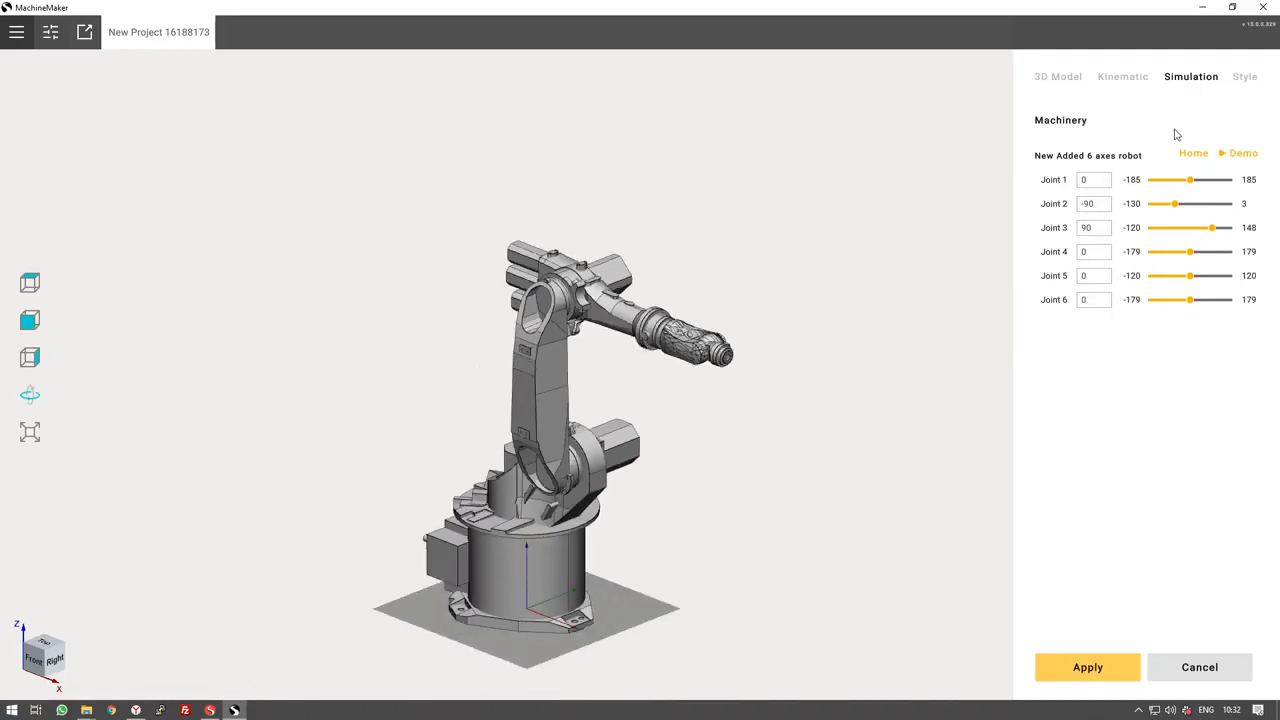
# Color the robot with the Kuka style set and apply the finished mechanism to the project.
pyautogui.click(1244, 77)
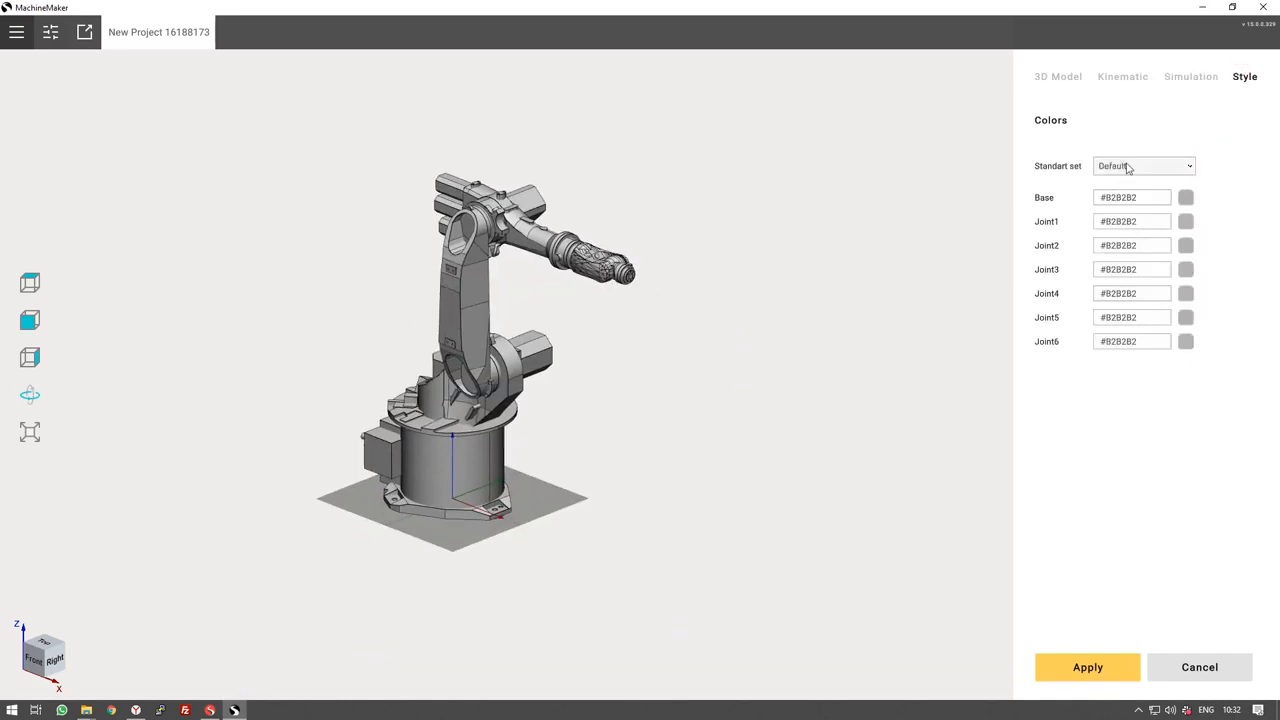
pyautogui.scroll(-1, 1128, 168)
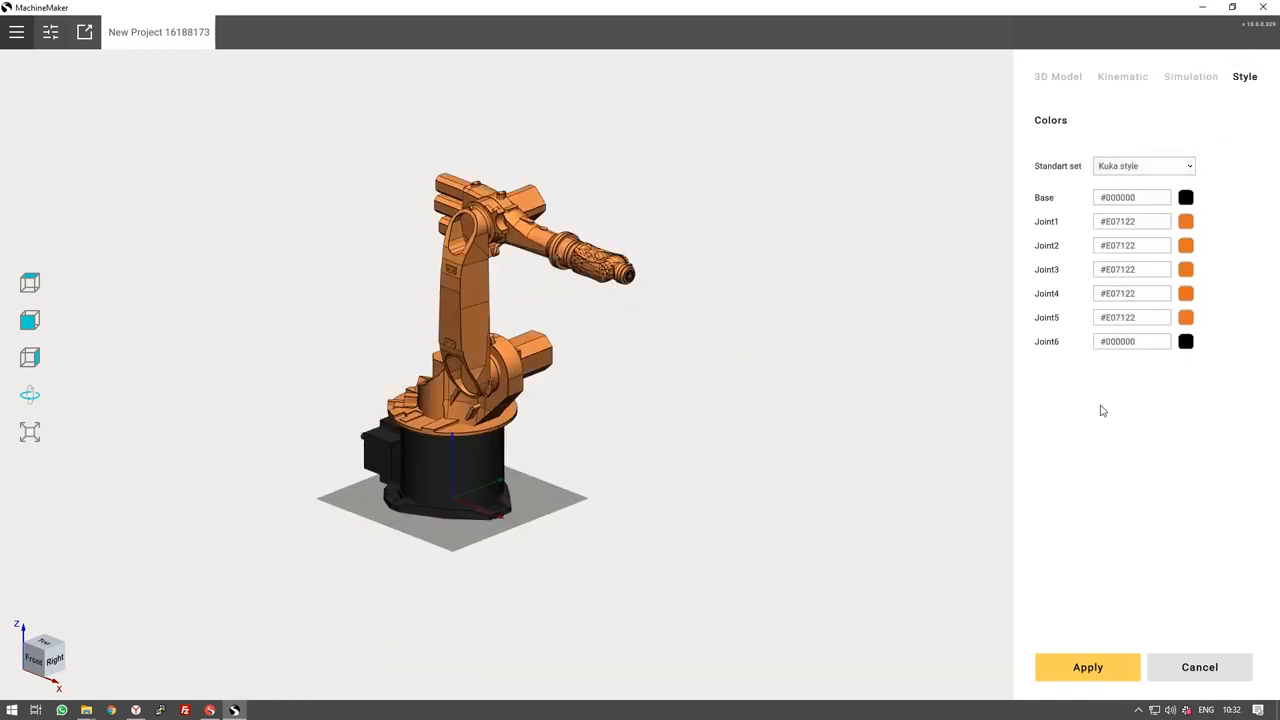
pyautogui.click(1088, 668)
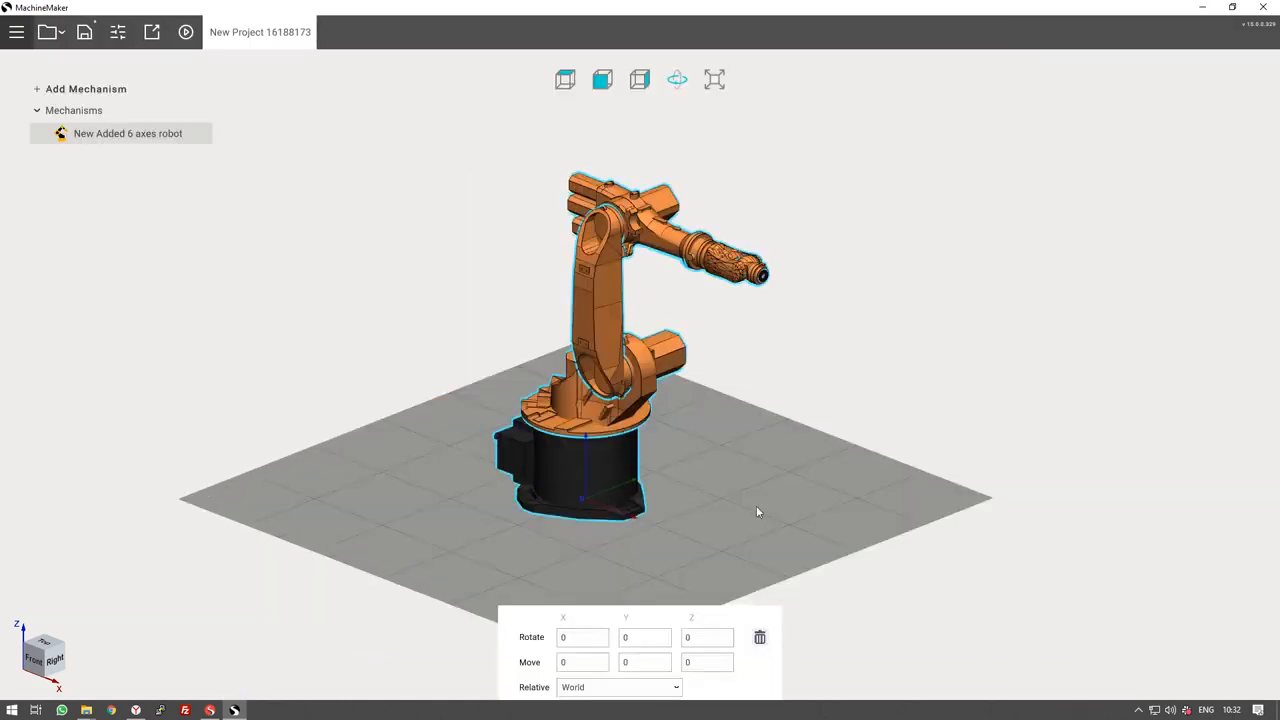
# Add a 2 axes table mechanism, importing KP2-HV500.stp from the Demo folder's KP2HV500 subfolder.
pyautogui.click(756, 503)
pyautogui.moveTo(758, 480); pyautogui.dragTo(796, 492, button='middle')
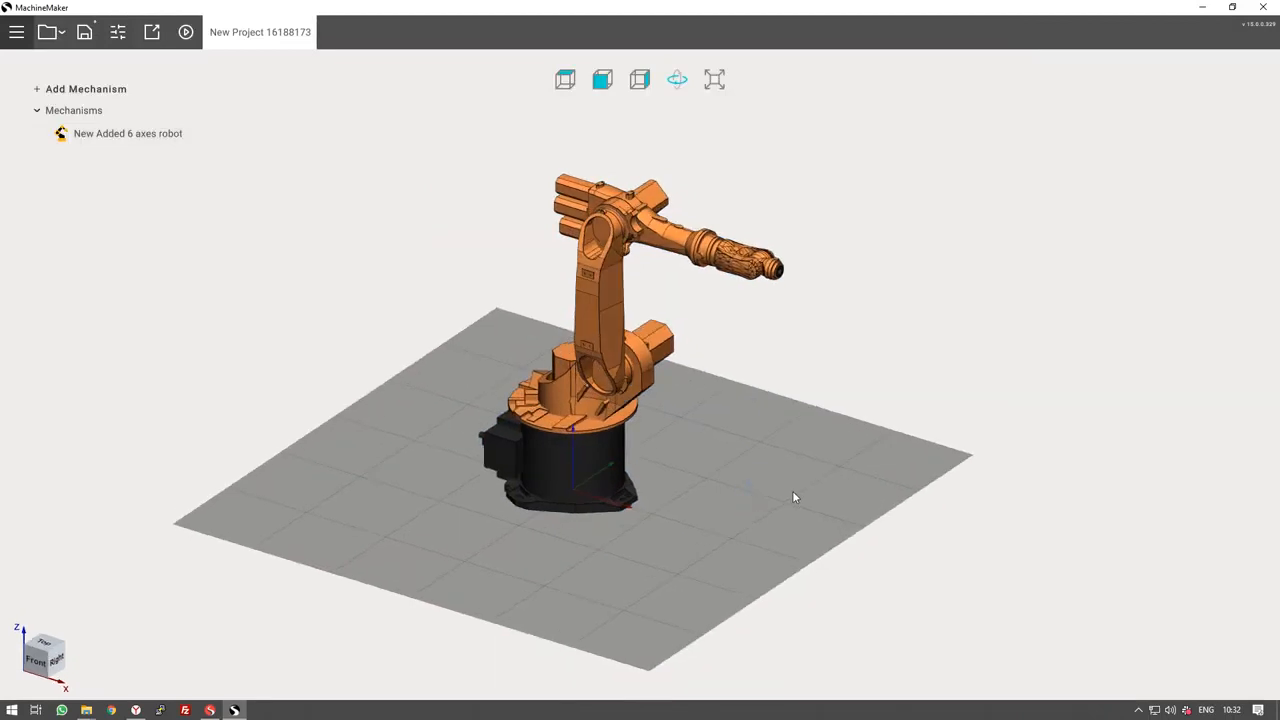
pyautogui.click(120, 93)
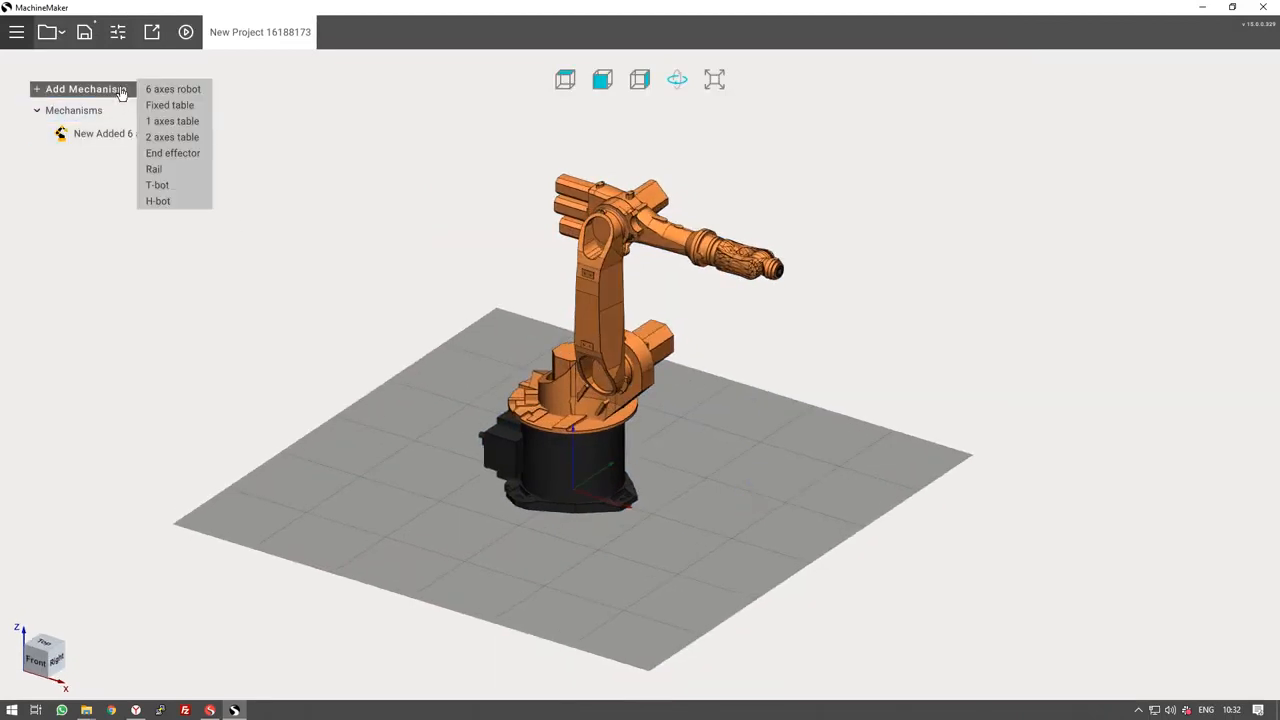
pyautogui.click(187, 134)
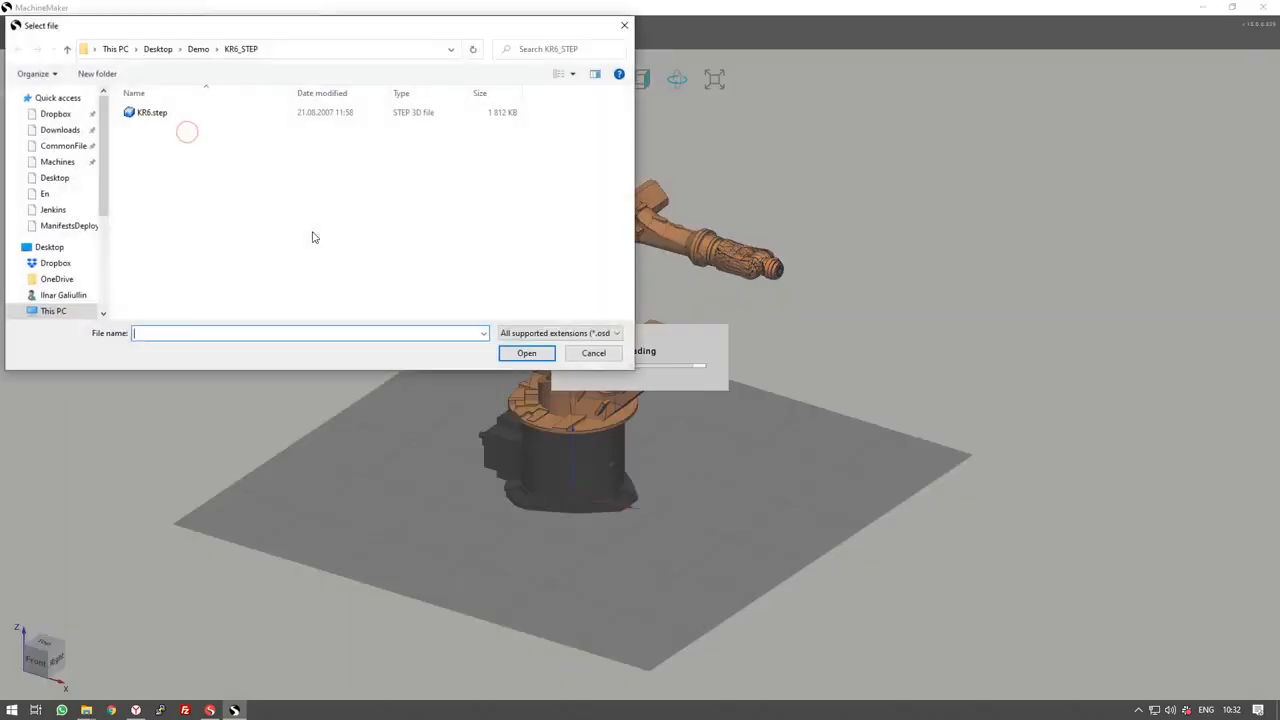
pyautogui.click(198, 50)
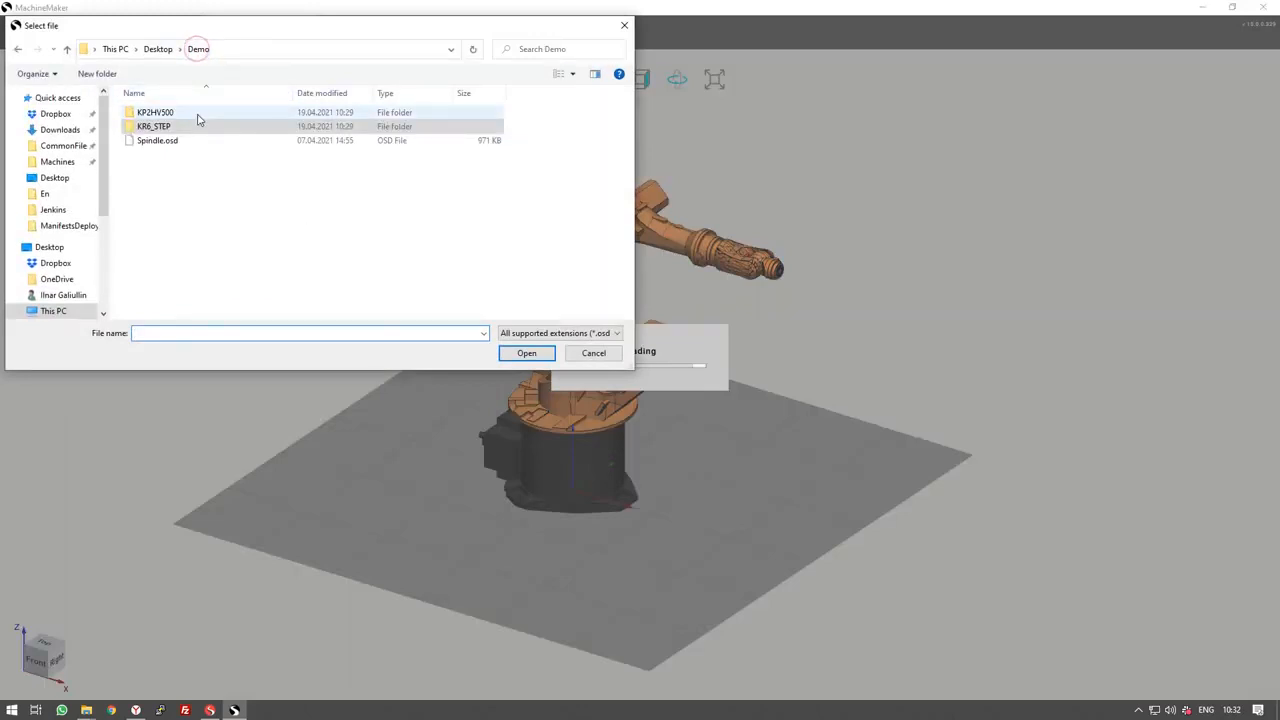
pyautogui.doubleClick(197, 113)
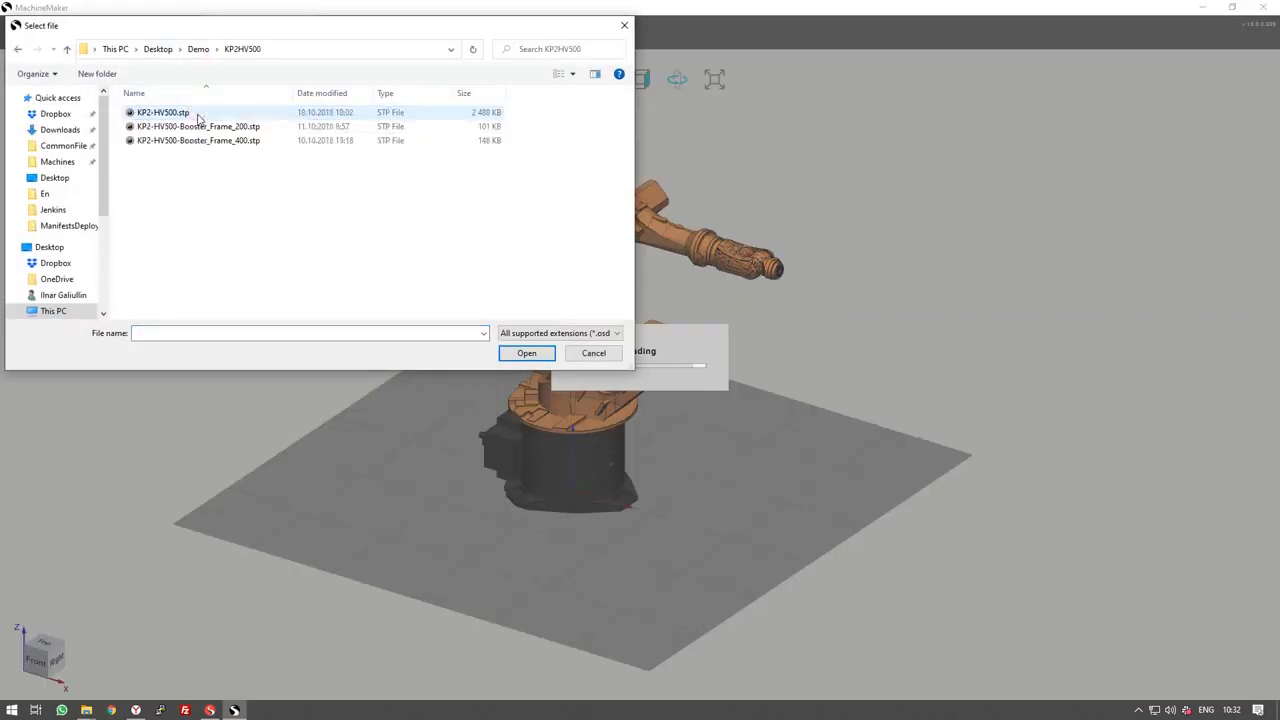
pyautogui.doubleClick(197, 114)
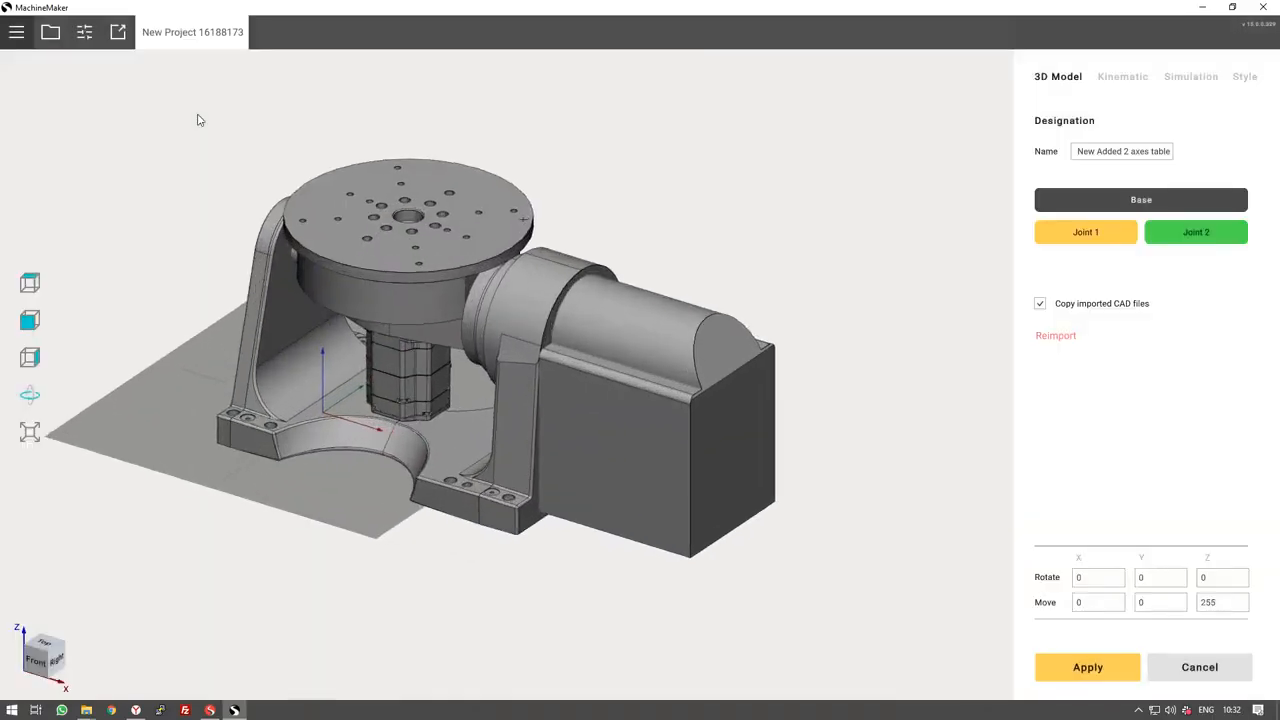
# Center the turntable over the origin by setting its X move value to -204.
pyautogui.moveTo(555, 396); pyautogui.dragTo(665, 331, button='middle')
pyautogui.scroll(-3, 664, 330)
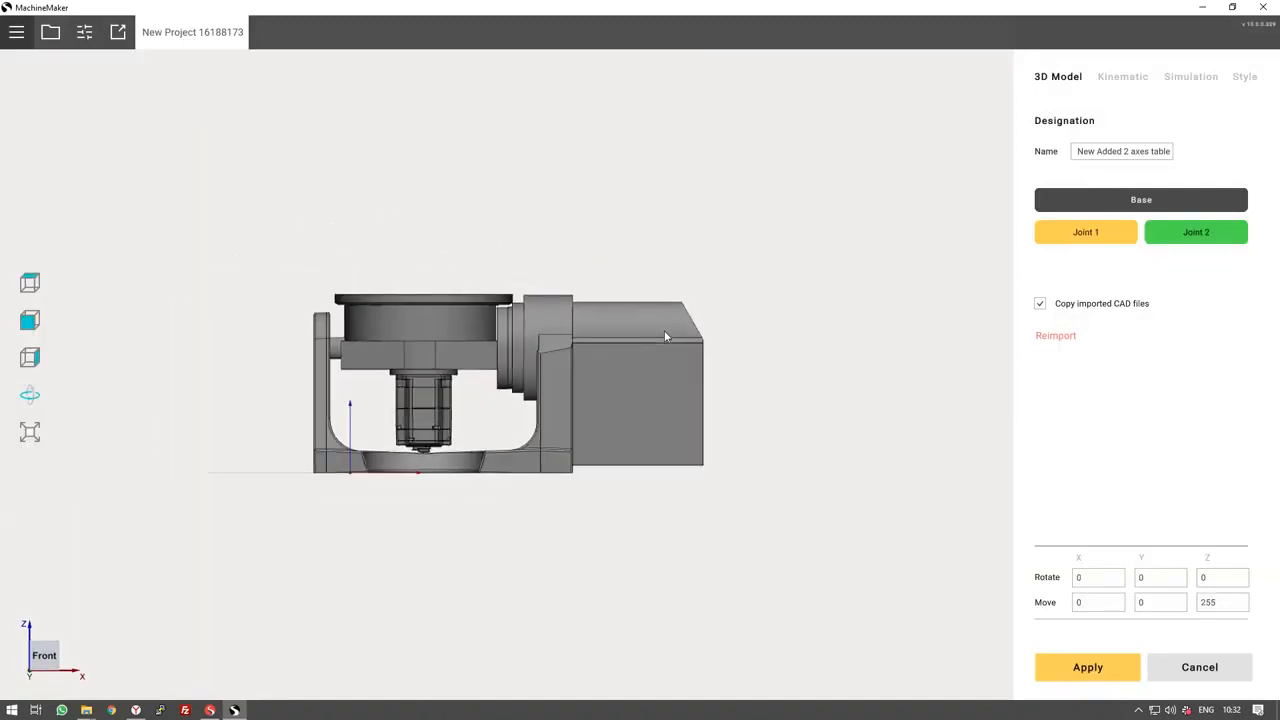
pyautogui.click(1104, 604)
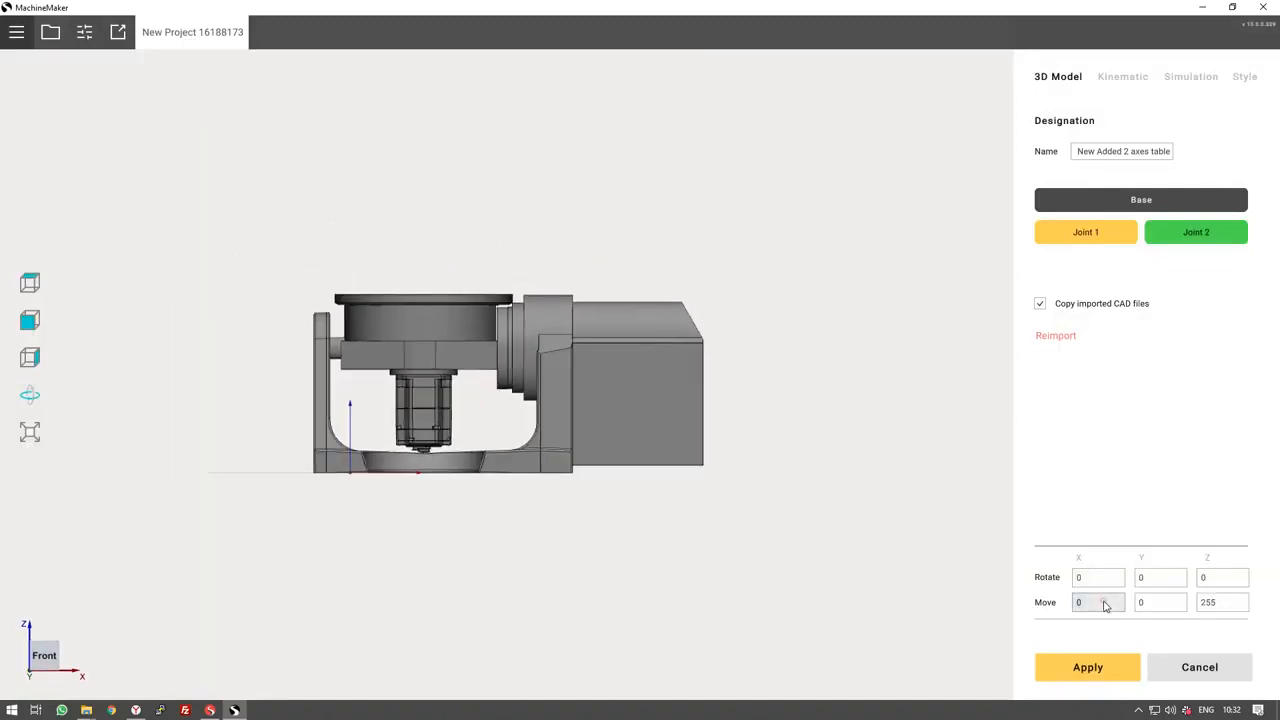
pyautogui.write('-210')
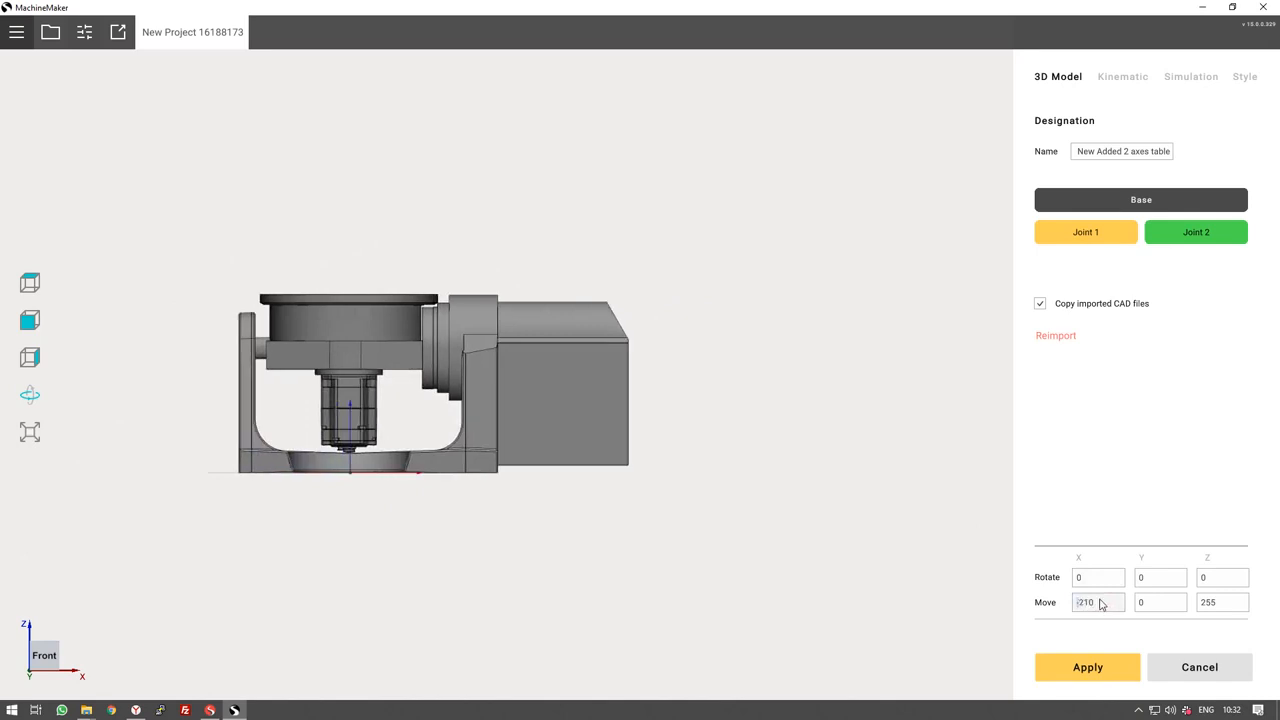
pyautogui.scroll(1, 1102, 604)
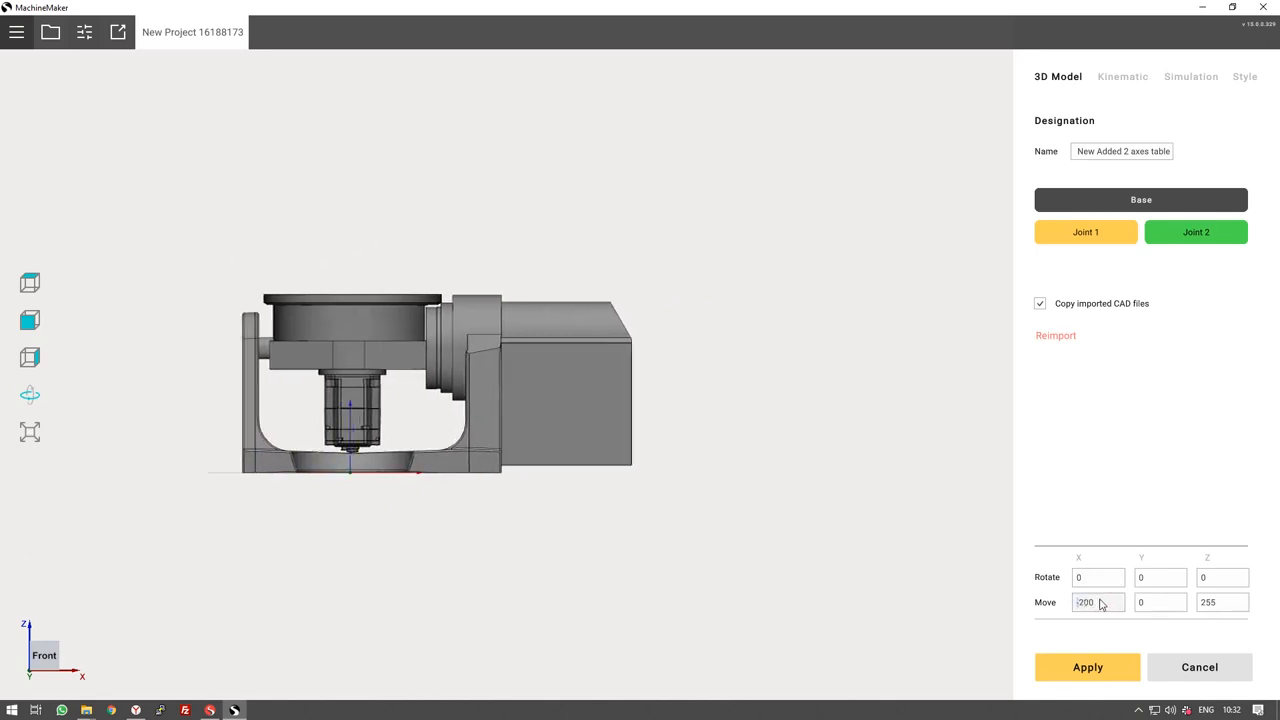
pyautogui.scroll(-4, 1102, 604)
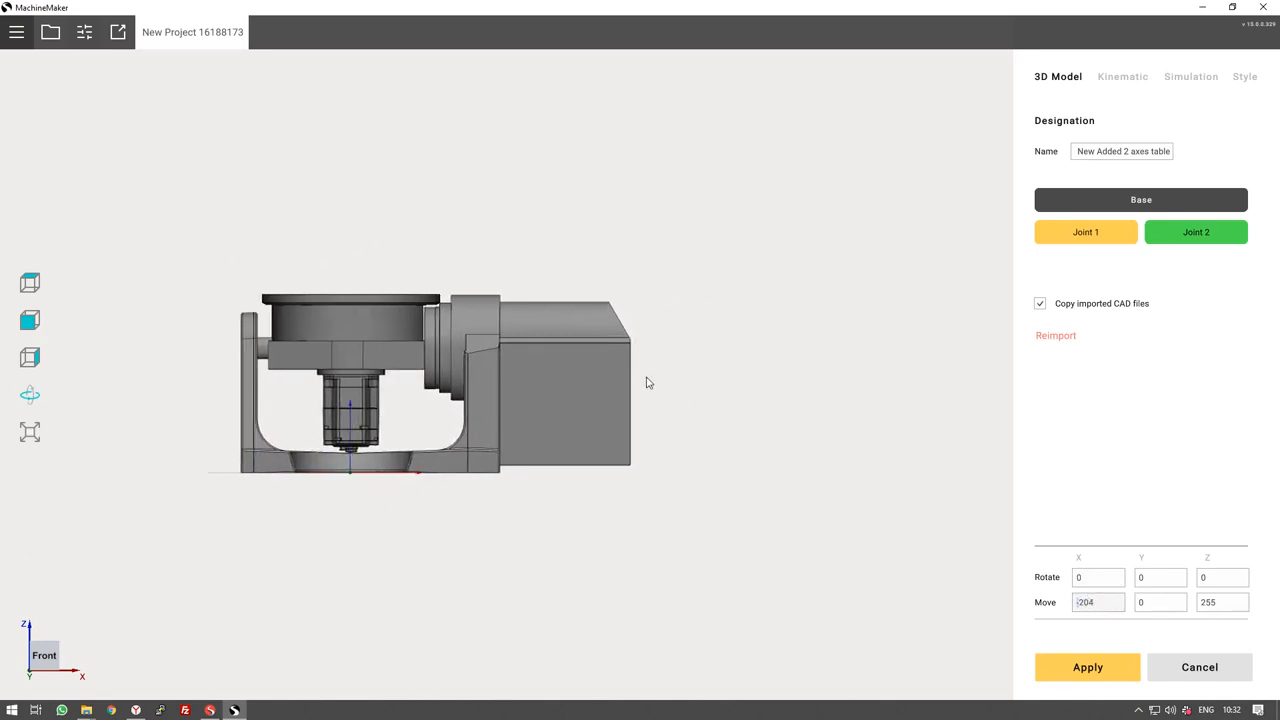
# Assign the drive housing and the opposite support bracket of the table to the Base.
pyautogui.moveTo(646, 383); pyautogui.dragTo(226, 471)
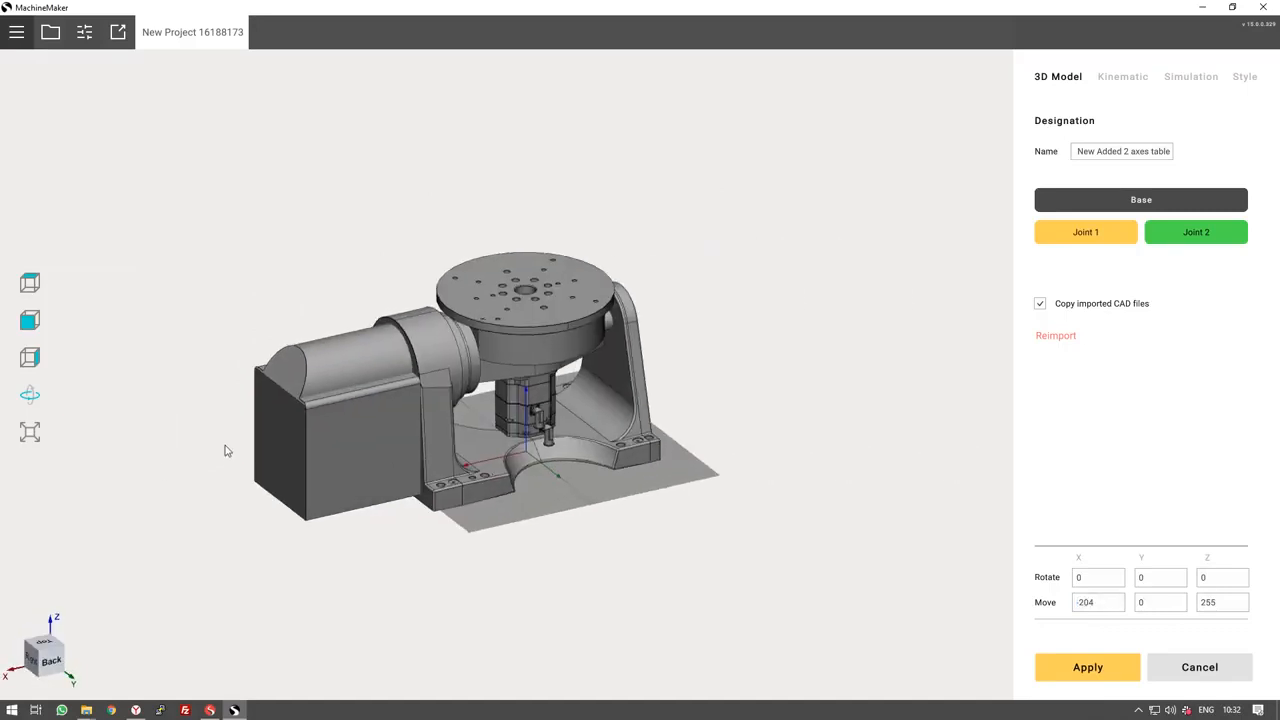
pyautogui.moveTo(448, 462); pyautogui.dragTo(357, 498)
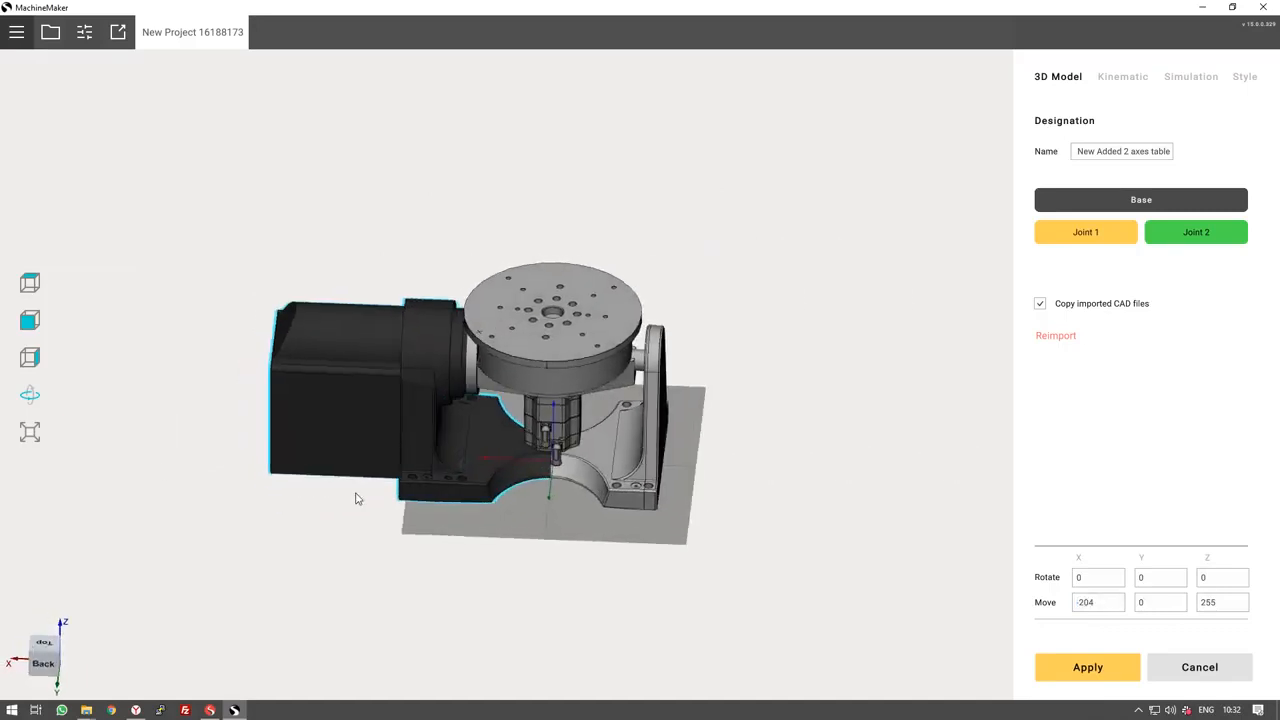
pyautogui.click(624, 481)
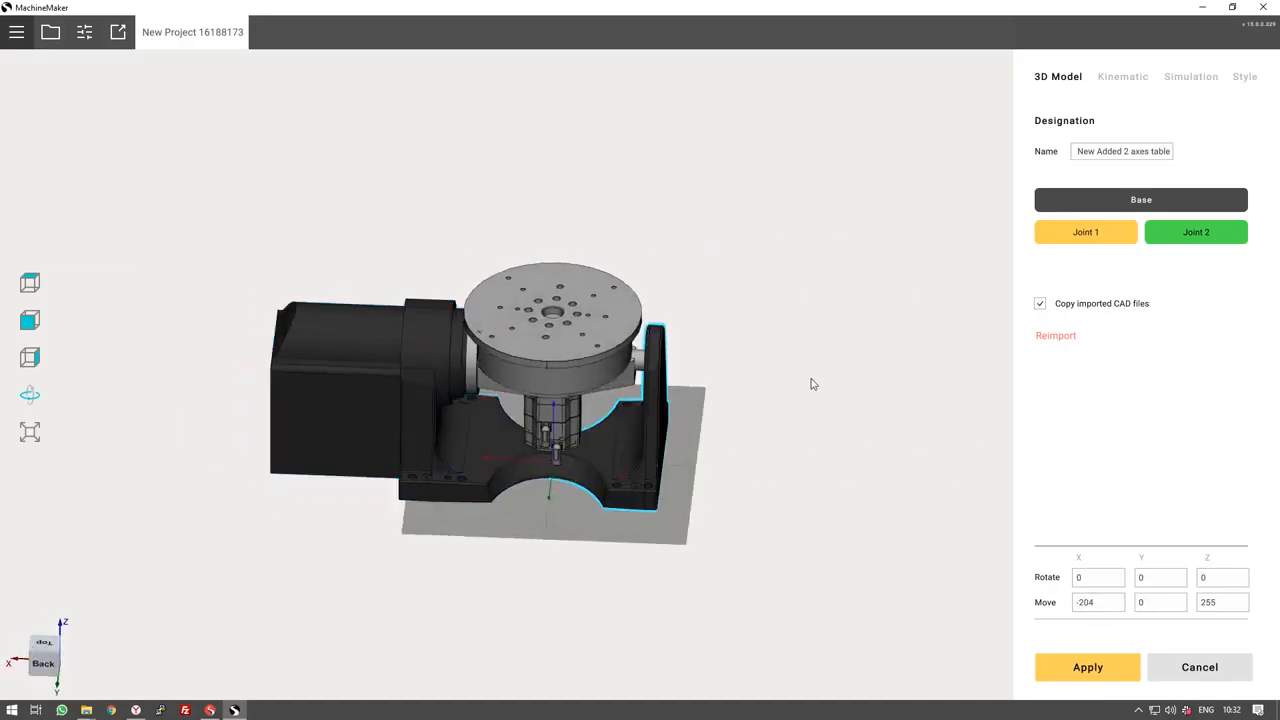
# Assign the motor beneath the turntable and the tilting housing around it to Joint 1.
pyautogui.click(558, 430)
pyautogui.click(1070, 233)
pyautogui.scroll(8, 567, 392)
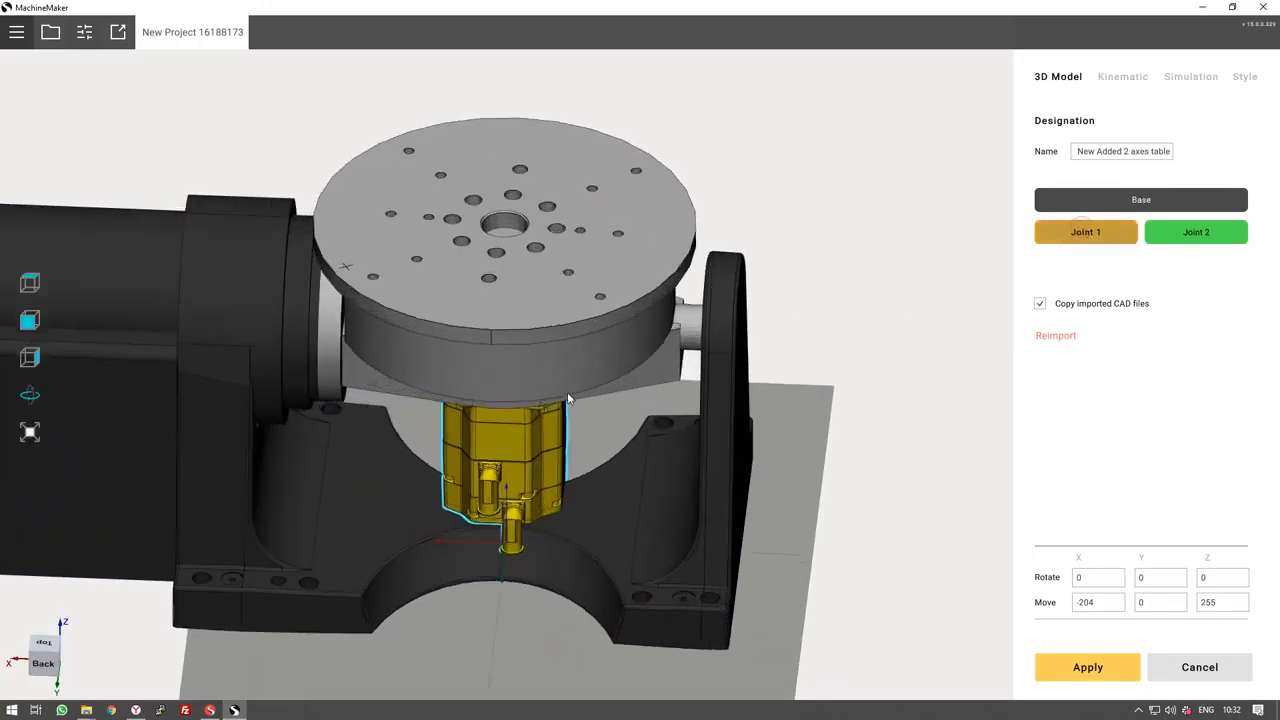
pyautogui.moveTo(609, 296); pyautogui.dragTo(443, 398, button='middle')
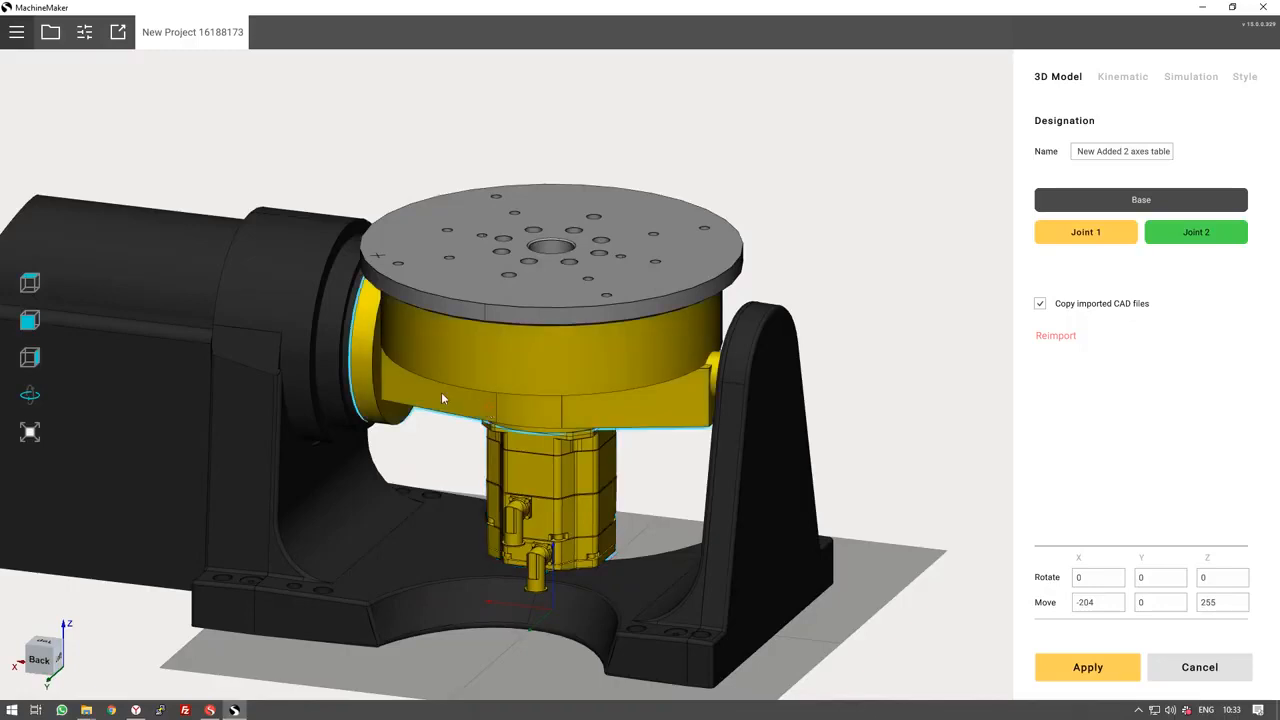
pyautogui.scroll(-5, 460, 396)
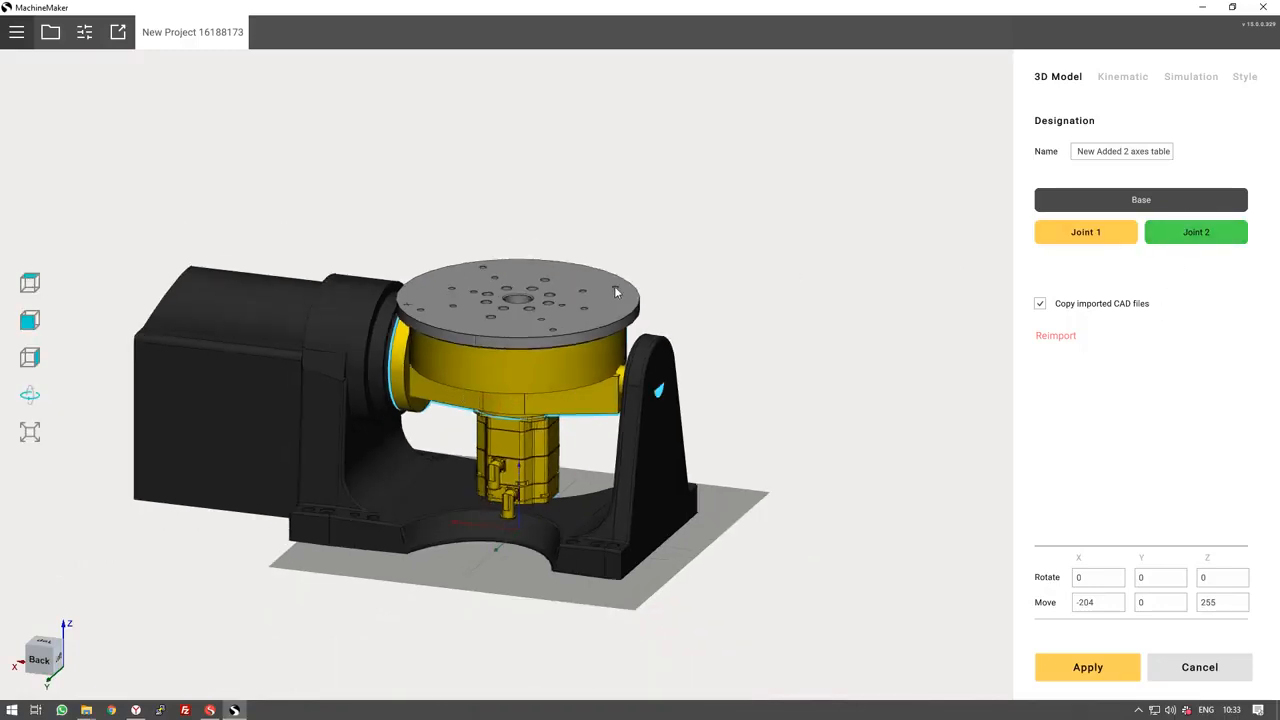
# Assign the round faceplate on top of the table to Joint 2.
pyautogui.click(1084, 236)
pyautogui.click(1190, 232)
pyautogui.moveTo(655, 340); pyautogui.dragTo(579, 351, button='middle')
pyautogui.scroll(-4, 579, 346)
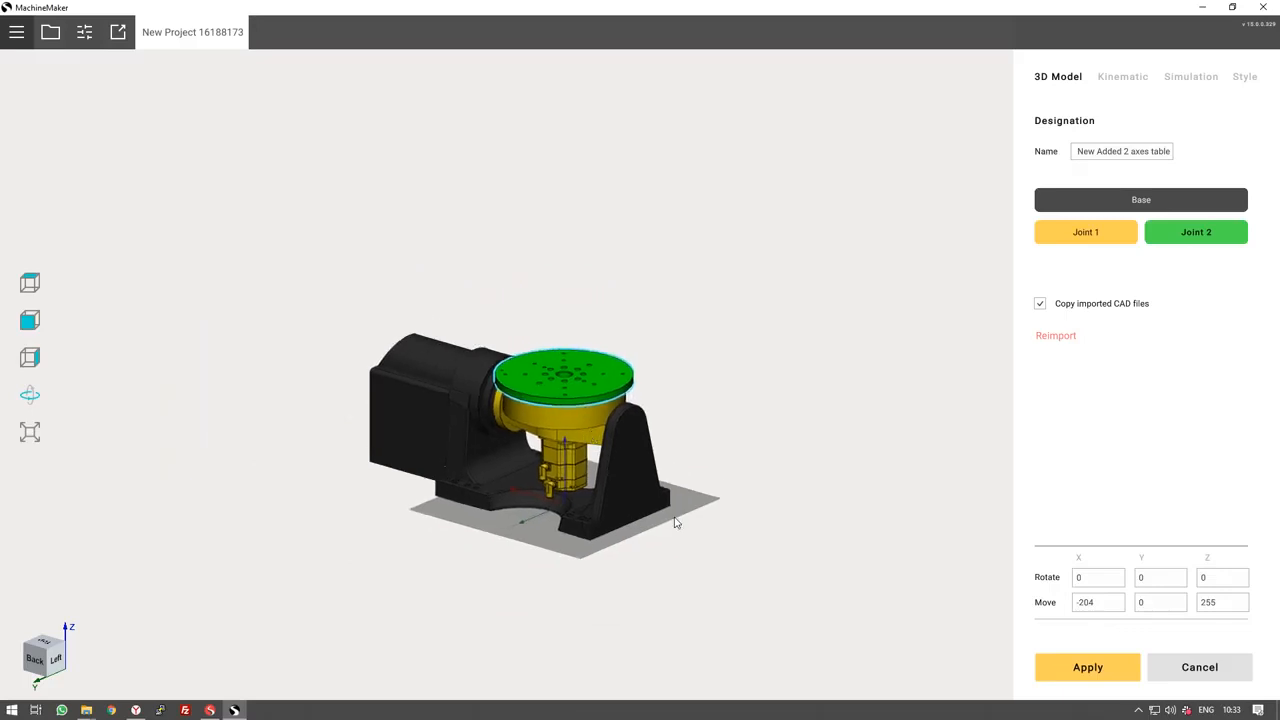
# Open the table's kinematic scheme and set the first axis's height above the base to 350.
pyautogui.click(1124, 78)
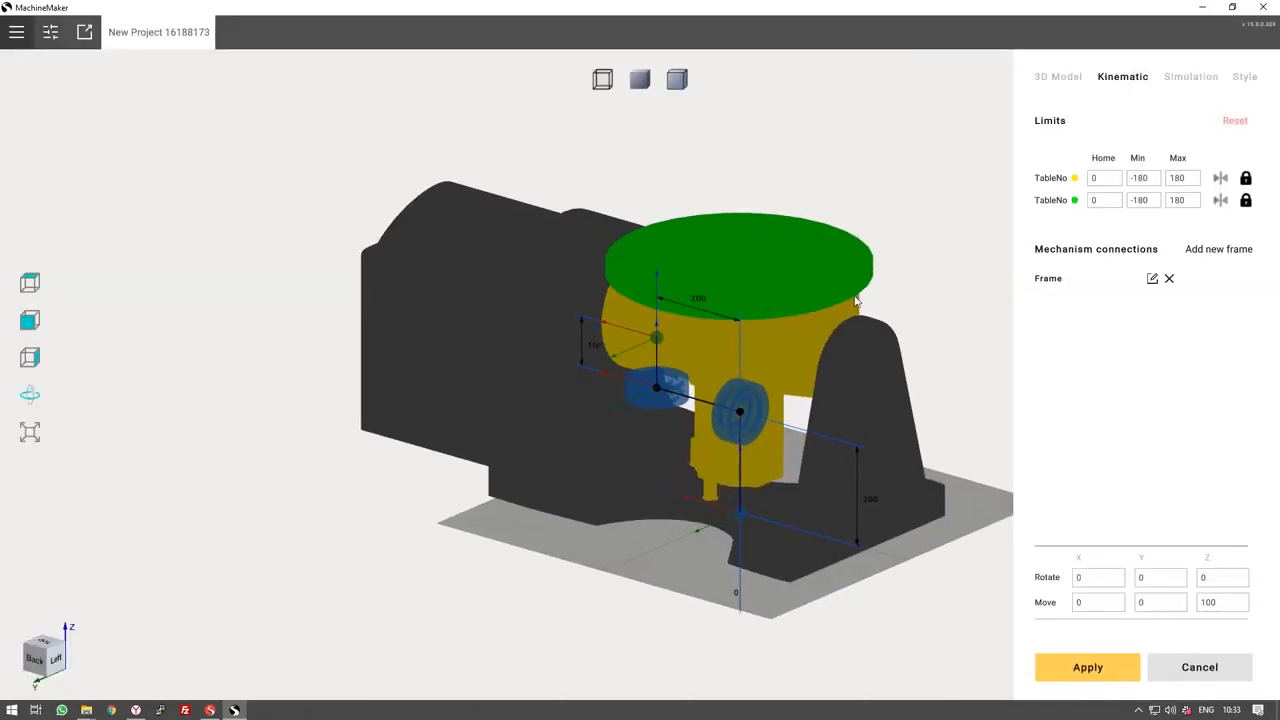
pyautogui.moveTo(716, 411); pyautogui.dragTo(706, 448)
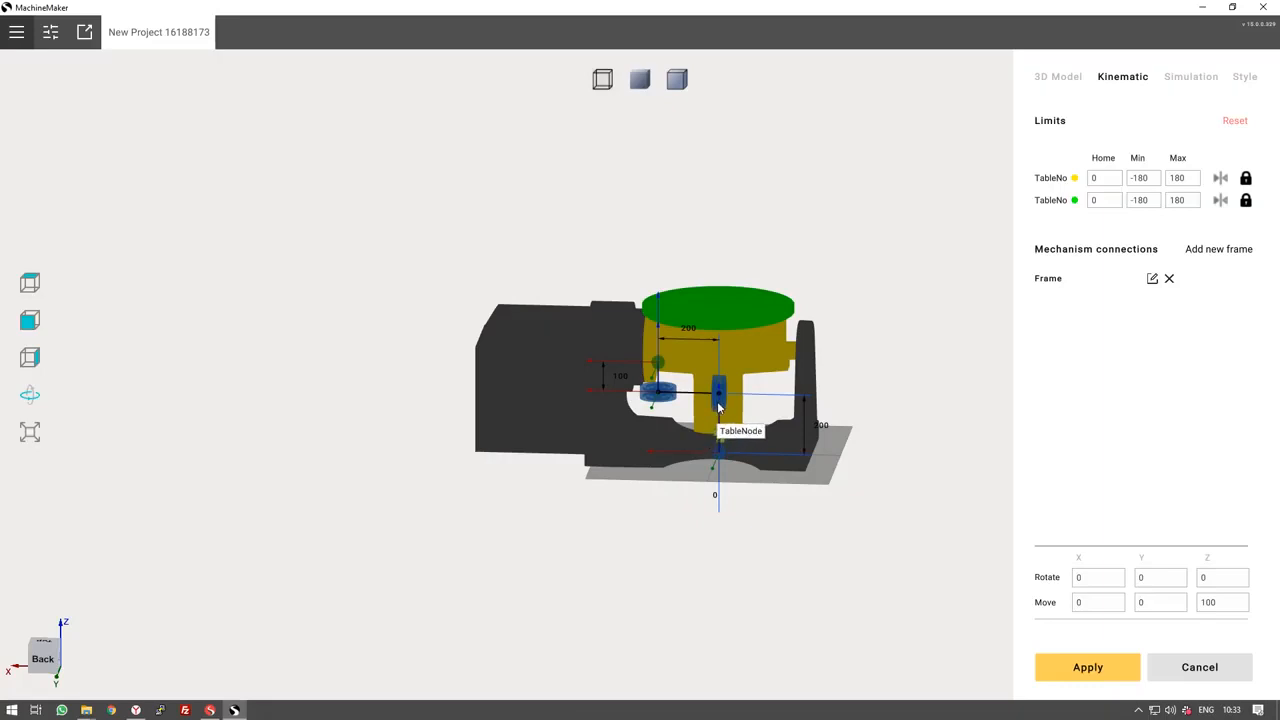
pyautogui.moveTo(780, 556); pyautogui.dragTo(799, 534)
pyautogui.scroll(2, 814, 420)
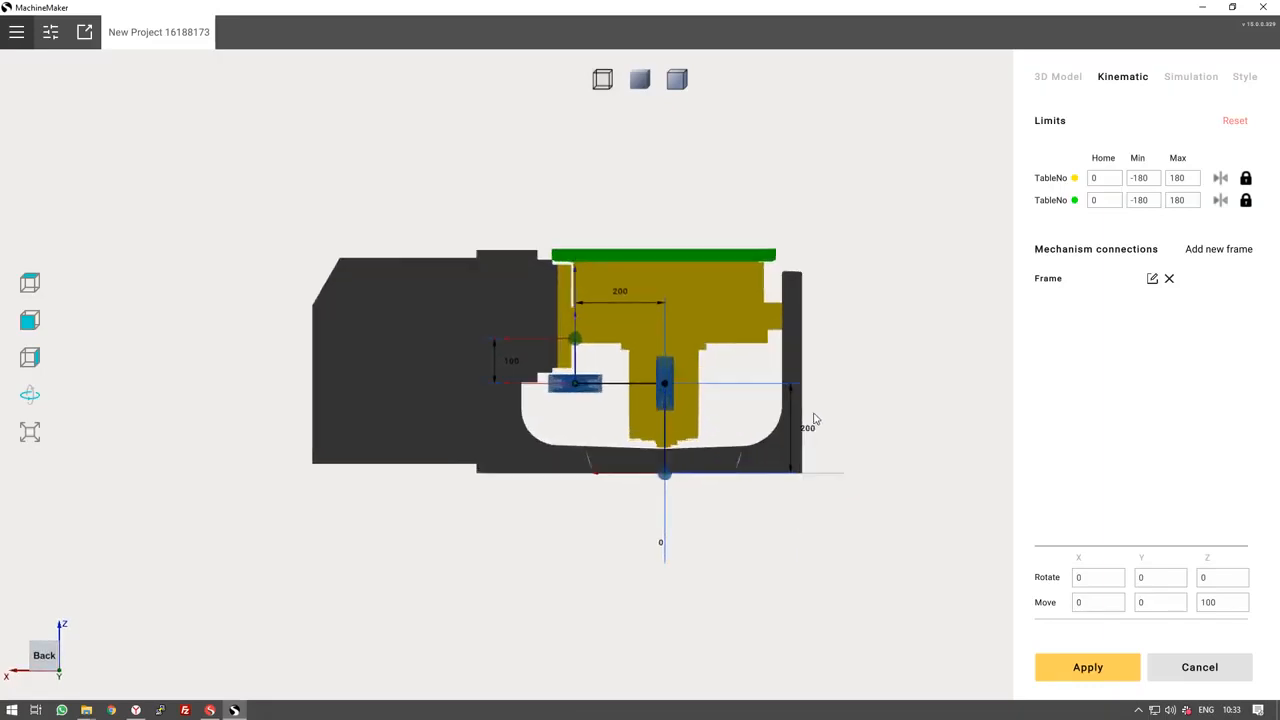
pyautogui.scroll(13, 810, 430)
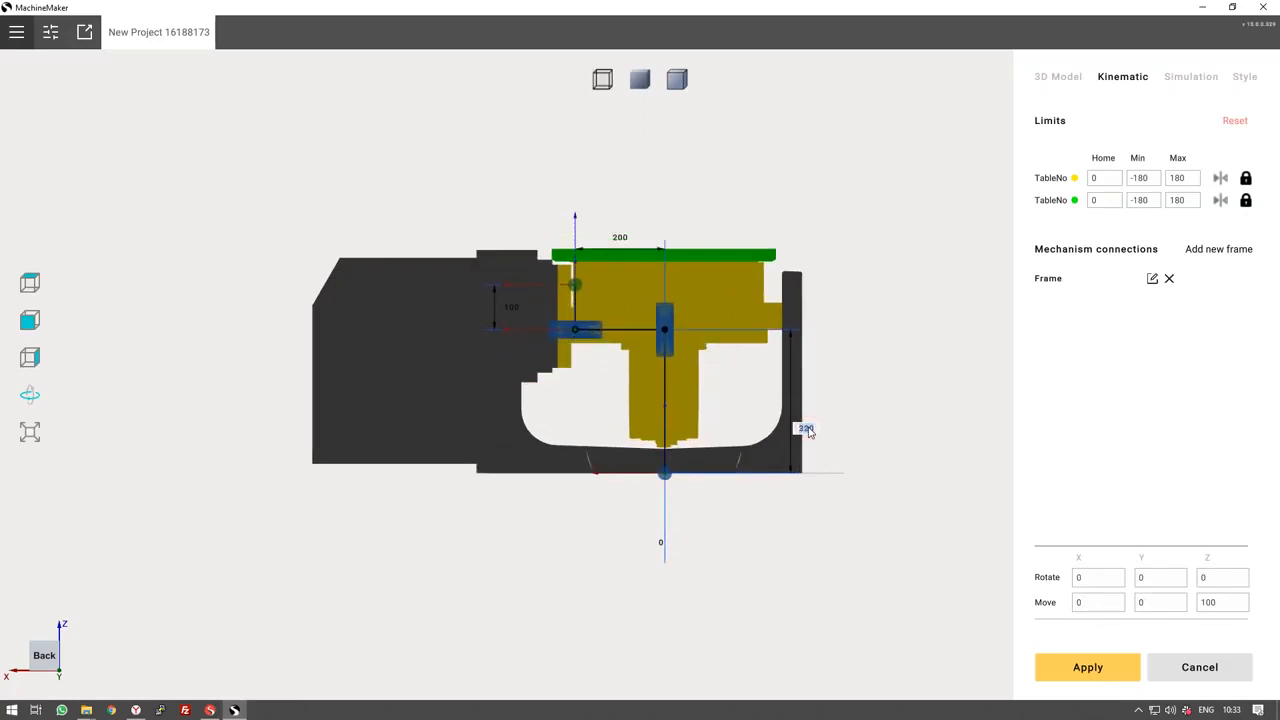
pyautogui.scroll(3, 810, 430)
pyautogui.click(896, 355)
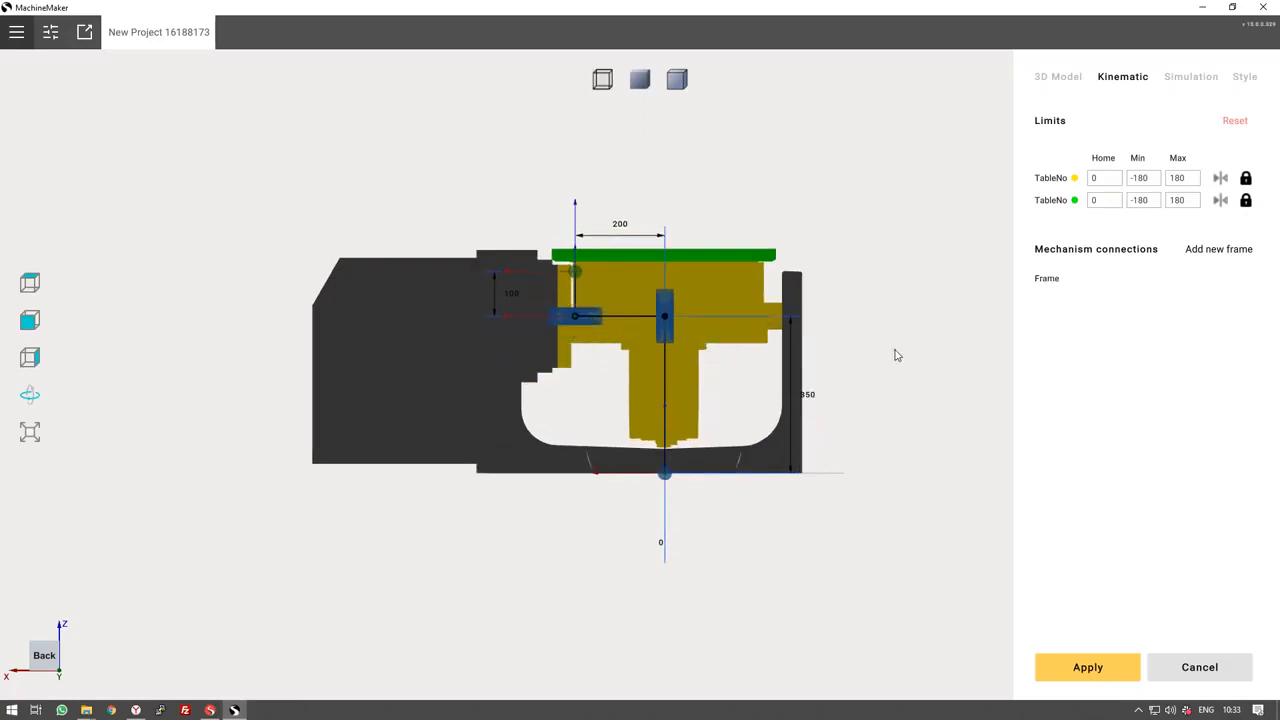
# Set the first axis's X offset to -280 so it sits in the support bracket opposite the drive housing.
pyautogui.click(669, 301)
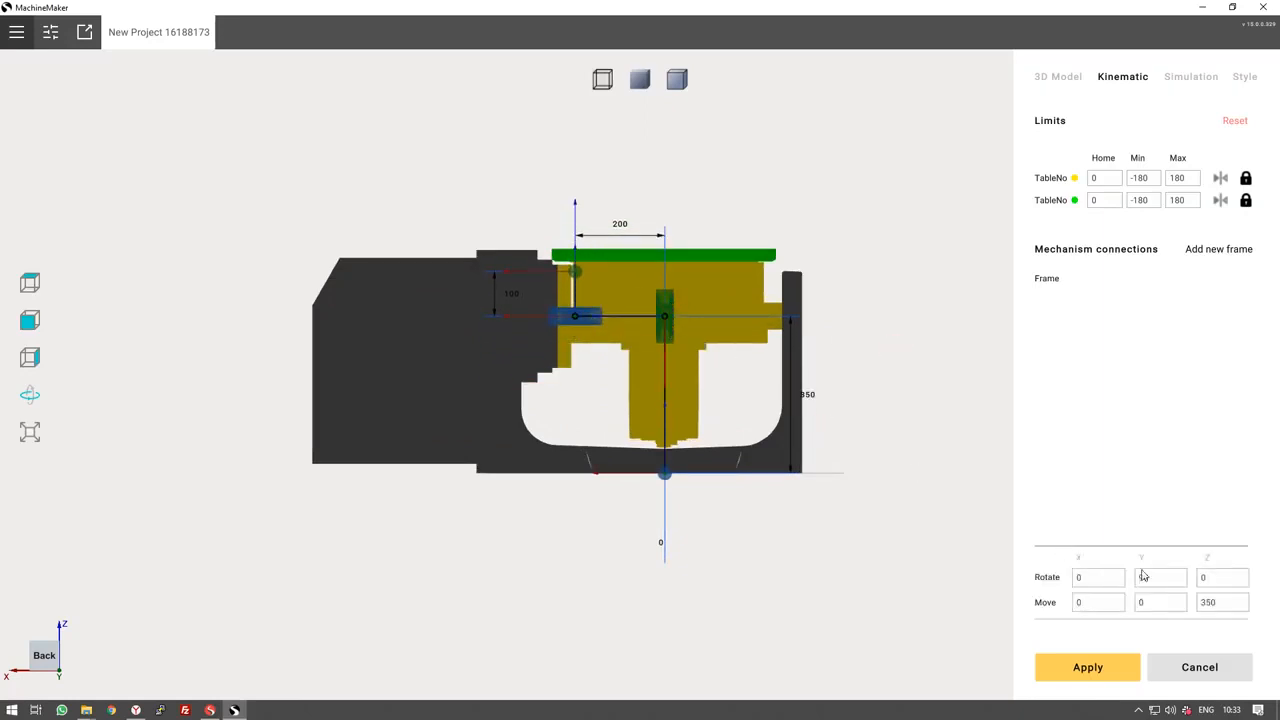
pyautogui.doubleClick(1207, 603)
pyautogui.doubleClick(1161, 605)
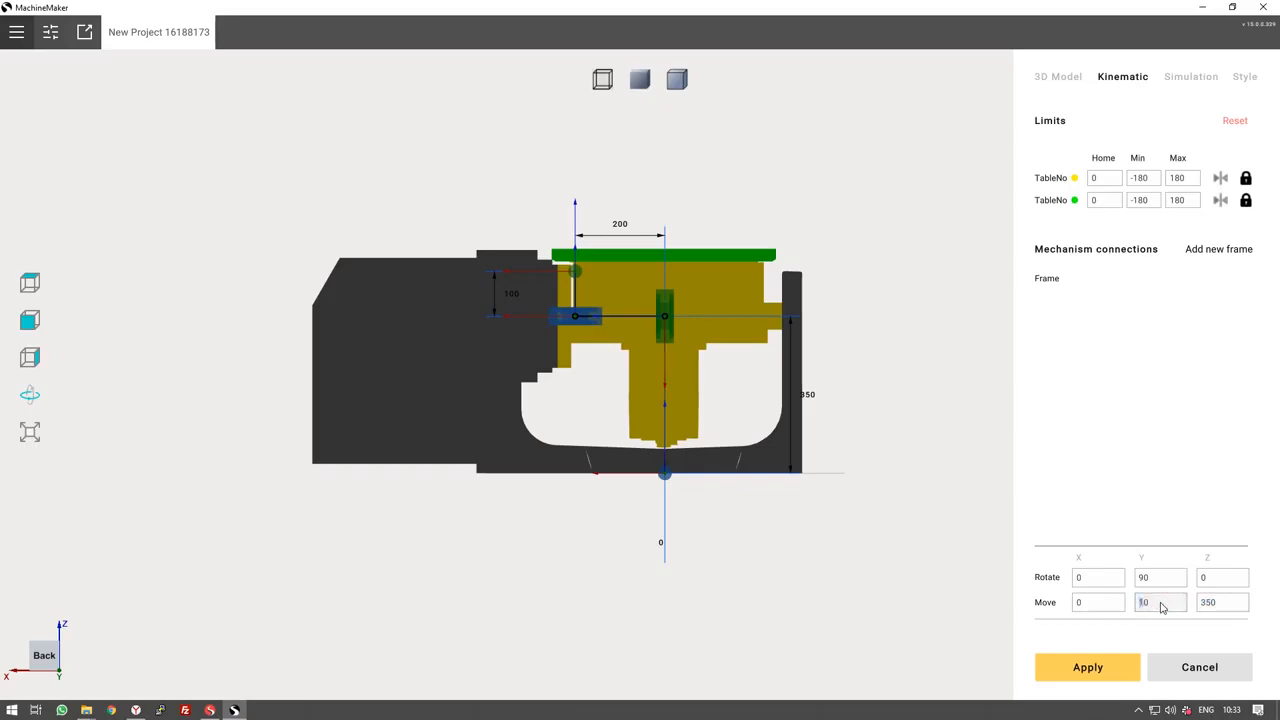
pyautogui.doubleClick(1080, 604)
pyautogui.write('160')
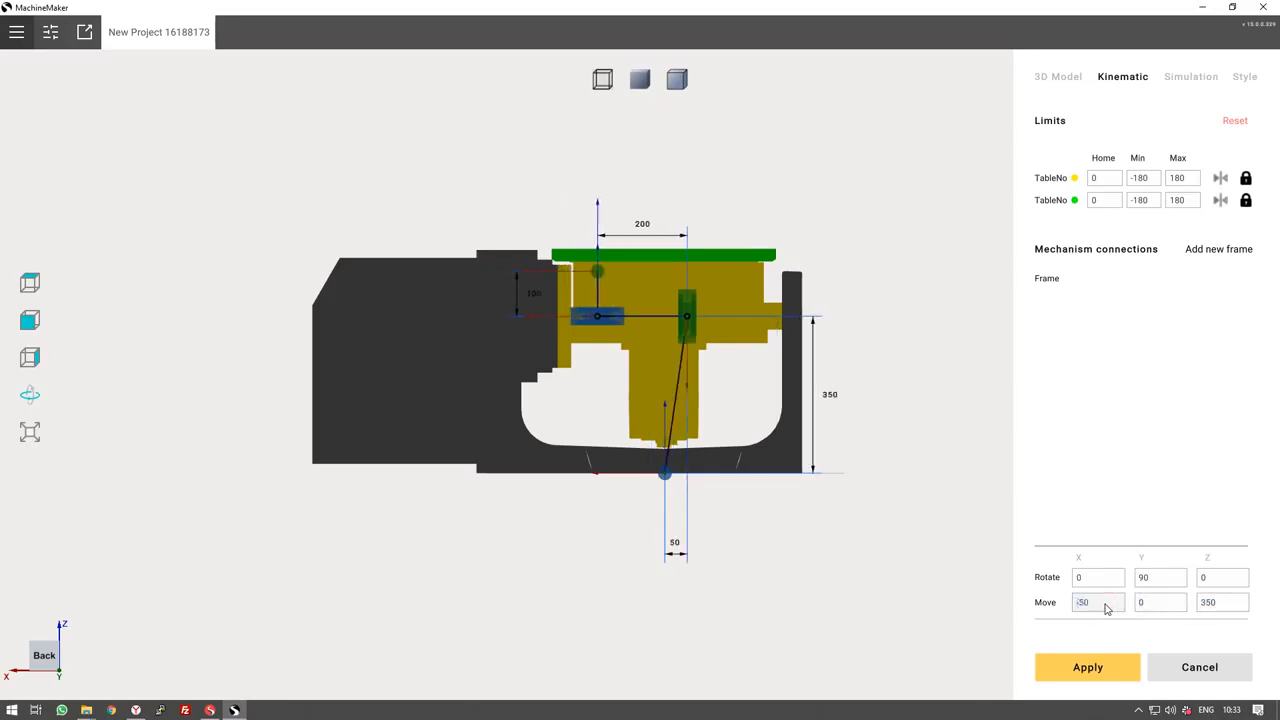
pyautogui.scroll(12, 1107, 608)
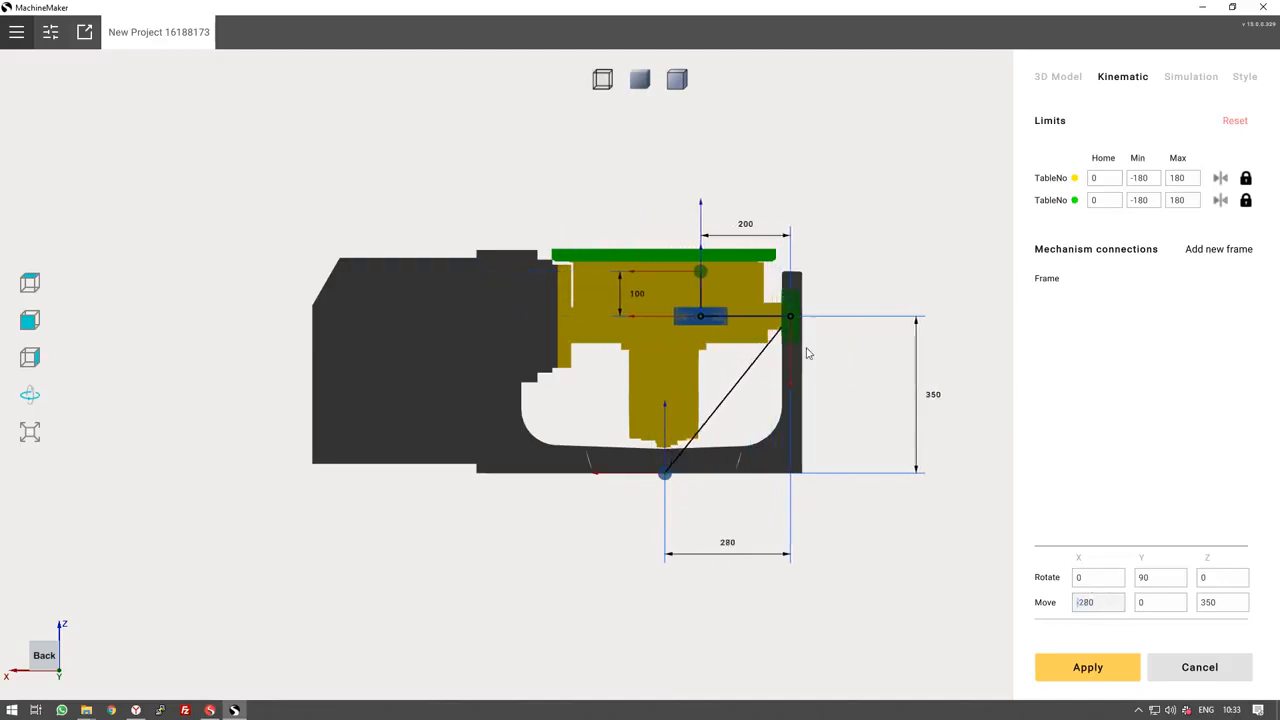
# Move the second axis to a Z offset of 280 with its X and Y offsets kept at 0.
pyautogui.click(701, 322)
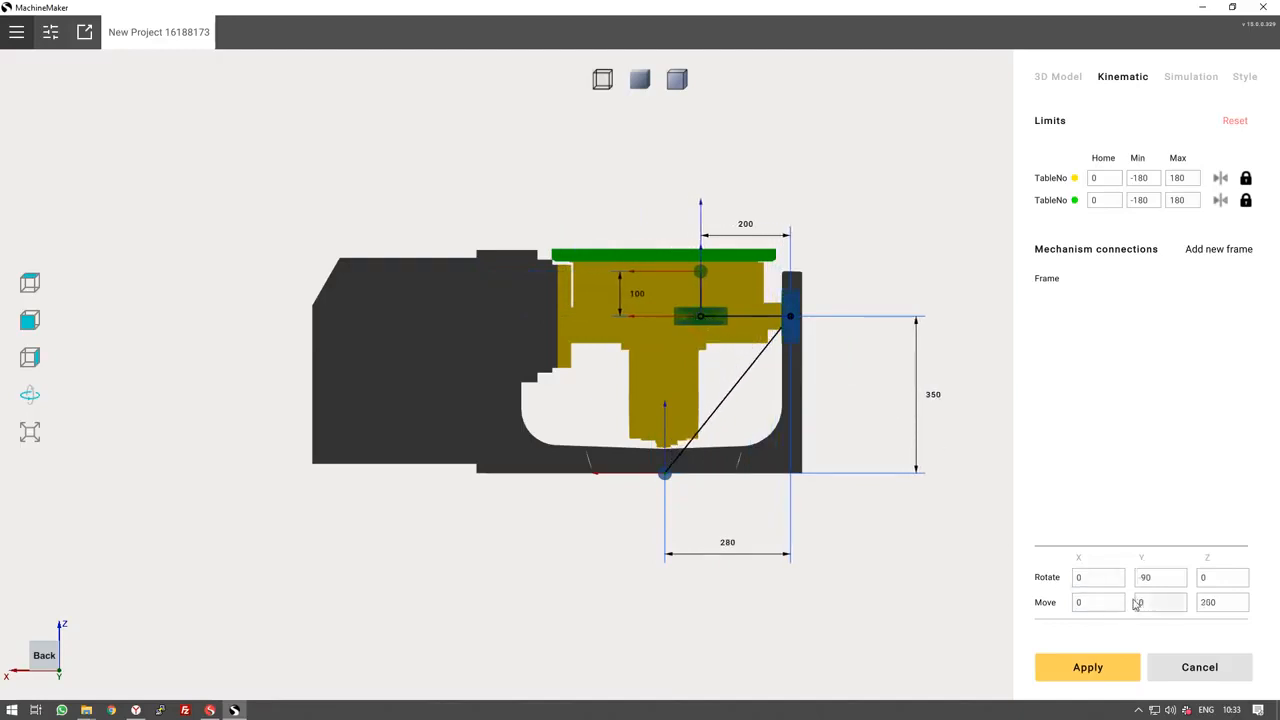
pyautogui.doubleClick(1097, 604)
pyautogui.write('-20')
pyautogui.scroll(2, 1100, 605)
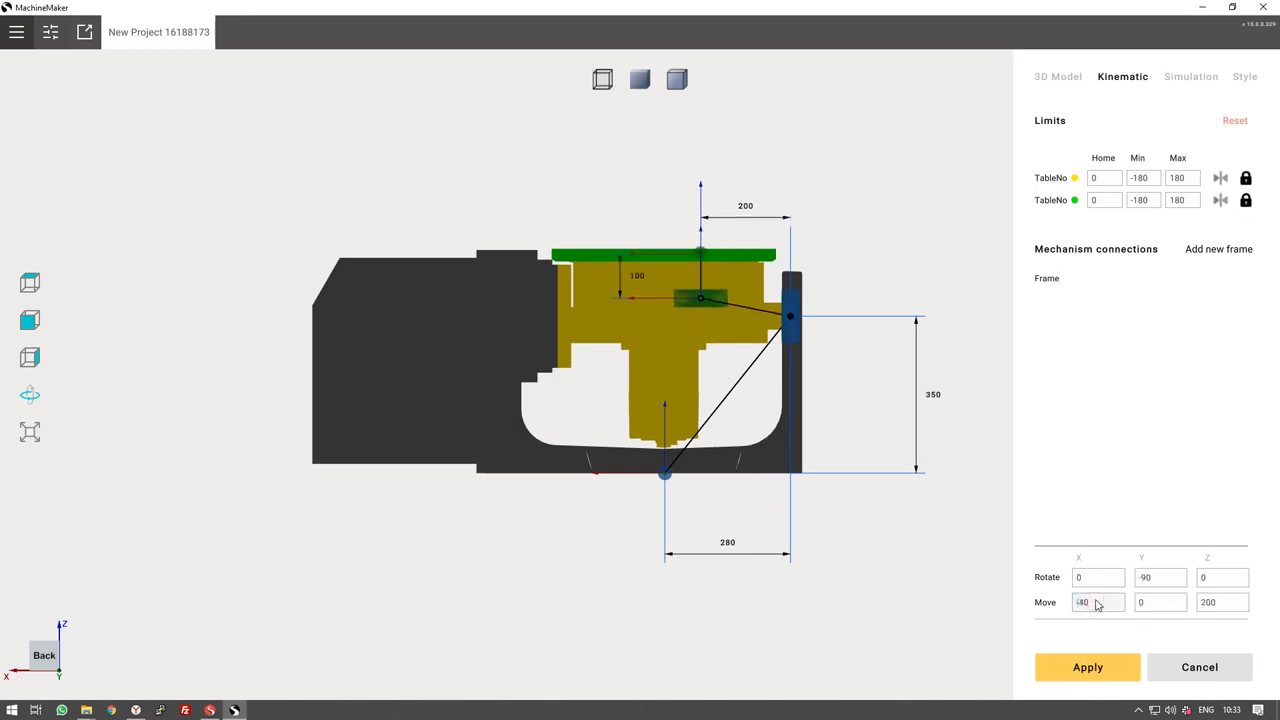
pyautogui.click(1158, 607)
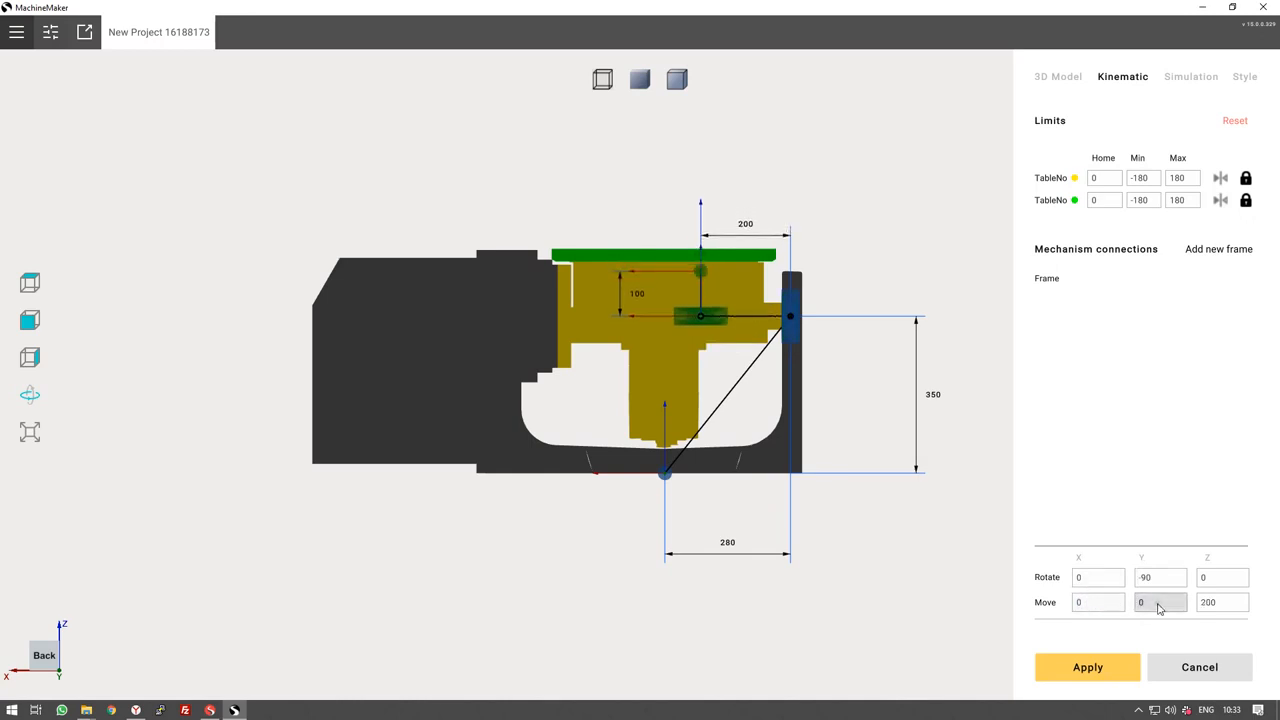
pyautogui.scroll(-1, 1159, 608)
pyautogui.doubleClick(1210, 604)
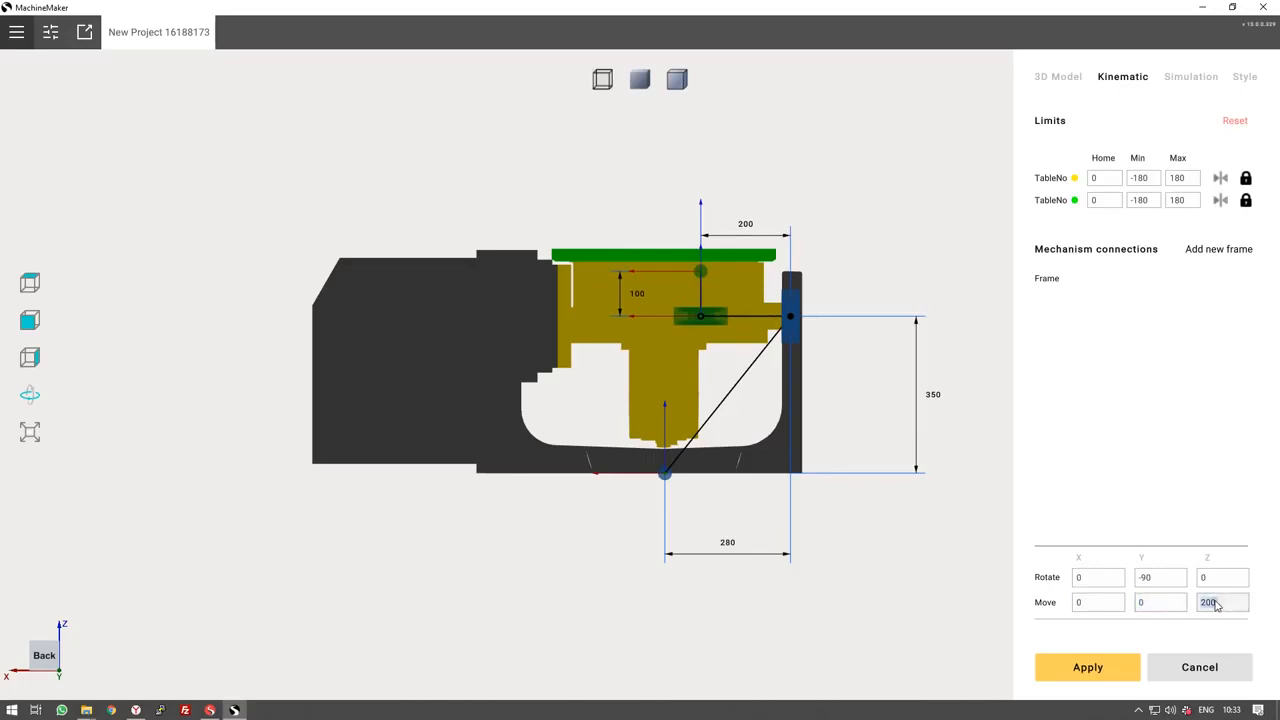
pyautogui.scroll(2, 1214, 605)
pyautogui.scroll(1, 1216, 605)
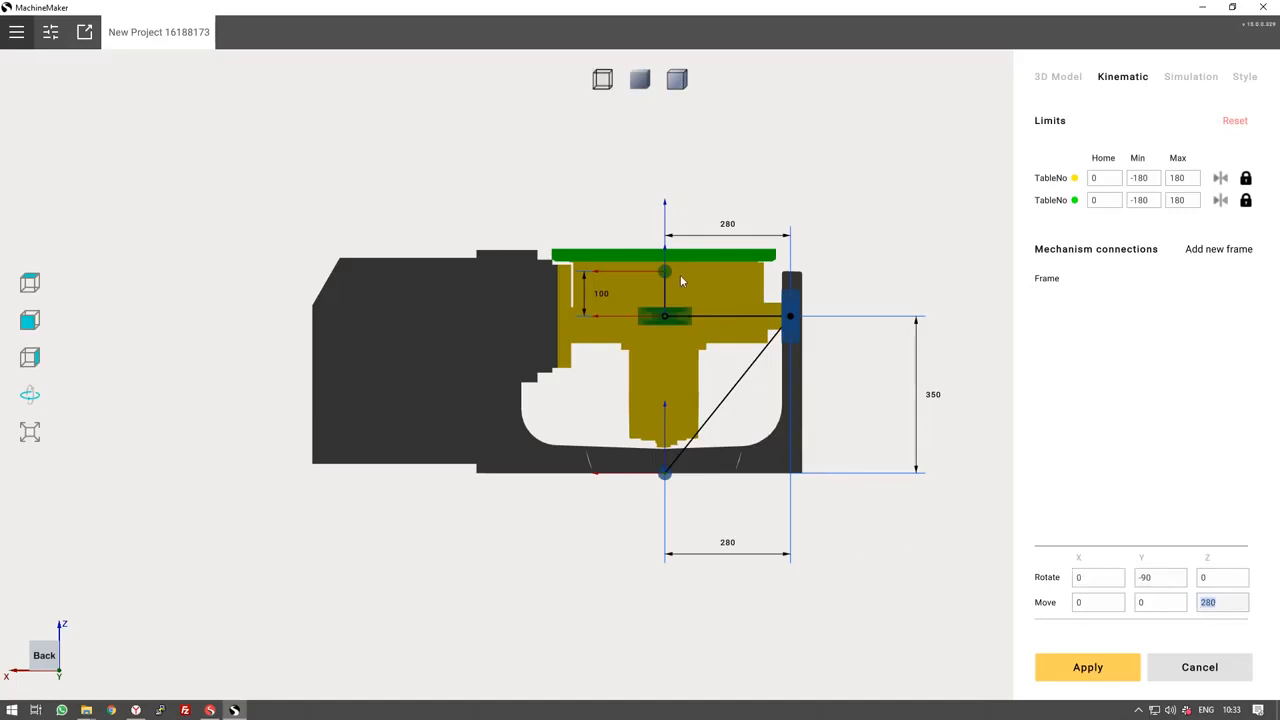
# Set the Z offset of the table's mounting frame above the second axis to 150.
pyautogui.click(668, 268)
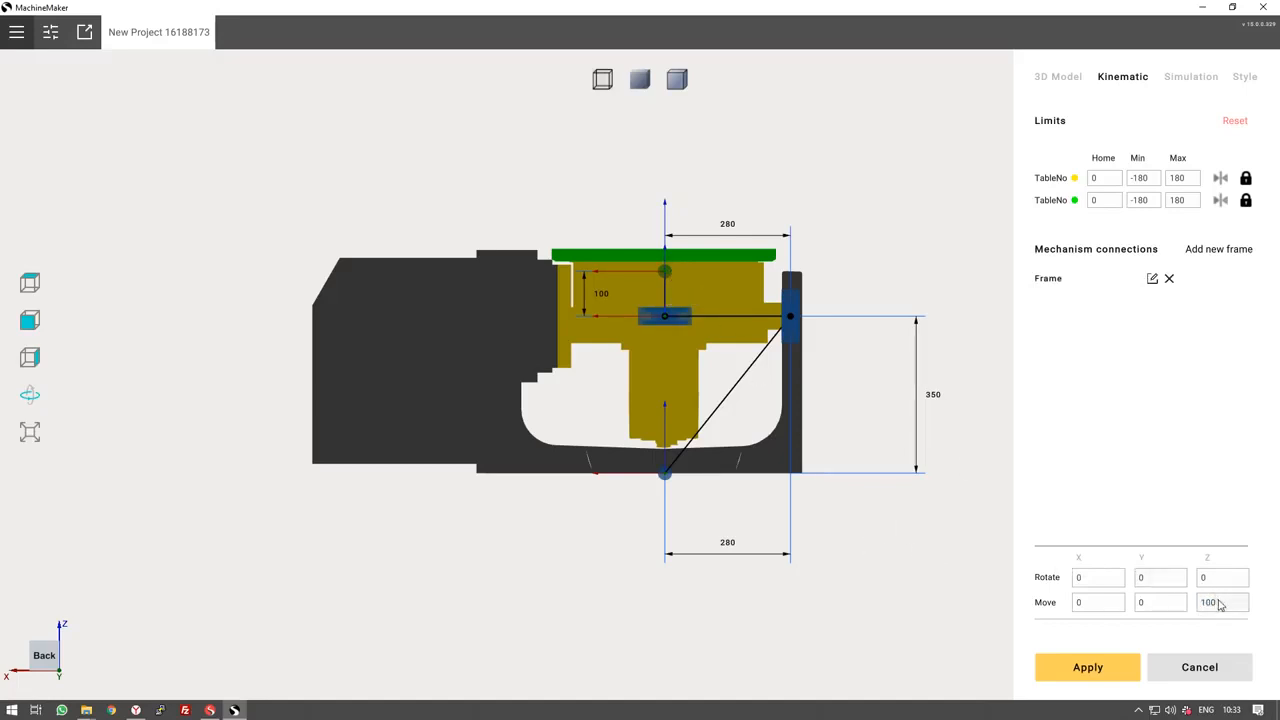
pyautogui.scroll(5, 1219, 604)
pyautogui.moveTo(889, 292); pyautogui.dragTo(844, 346, button='middle')
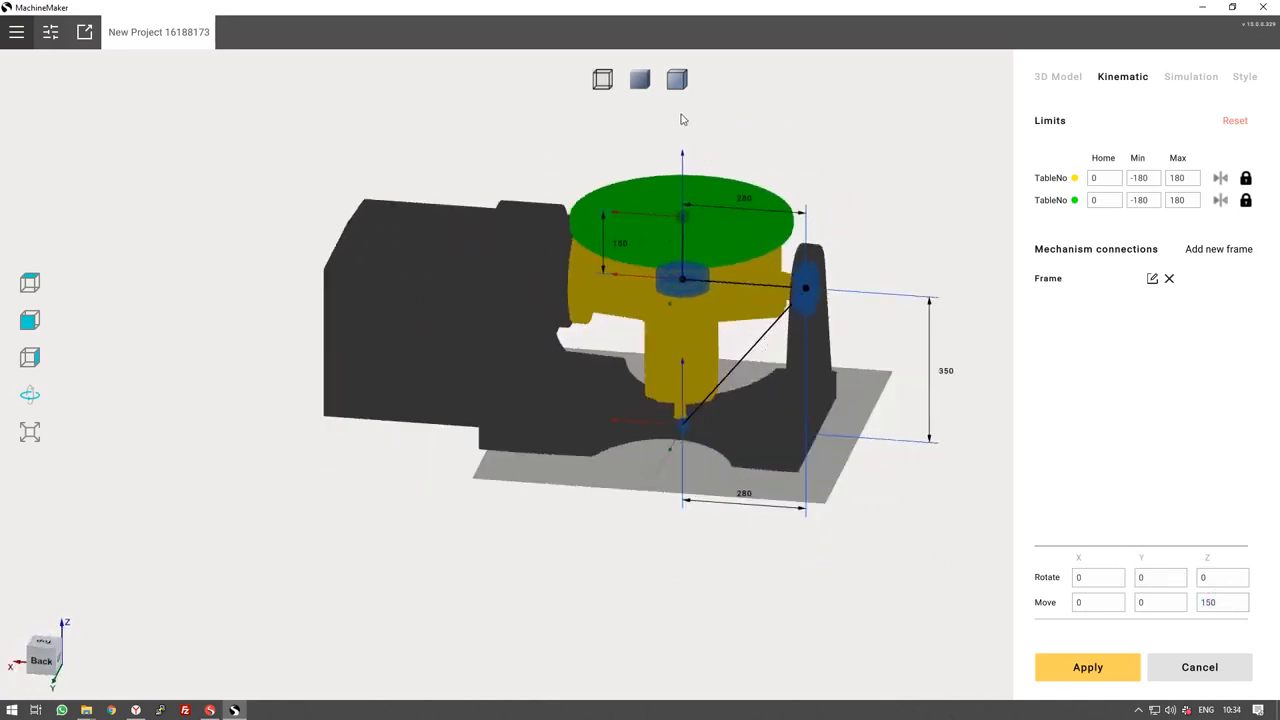
pyautogui.click(602, 80)
pyautogui.click(602, 80)
# Run the table's motion demo in simulation and turn Joint 2 to about -156 to check the faceplate's rotation from above.
pyautogui.click(1193, 80)
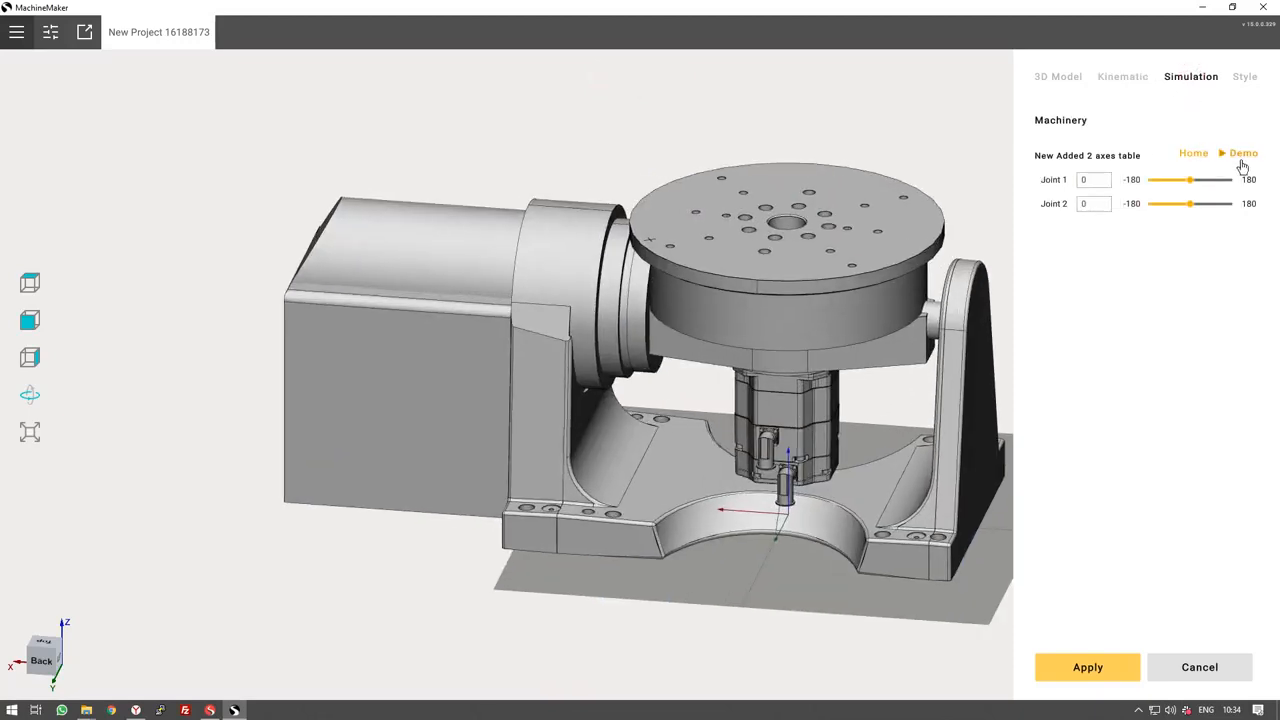
pyautogui.click(1241, 158)
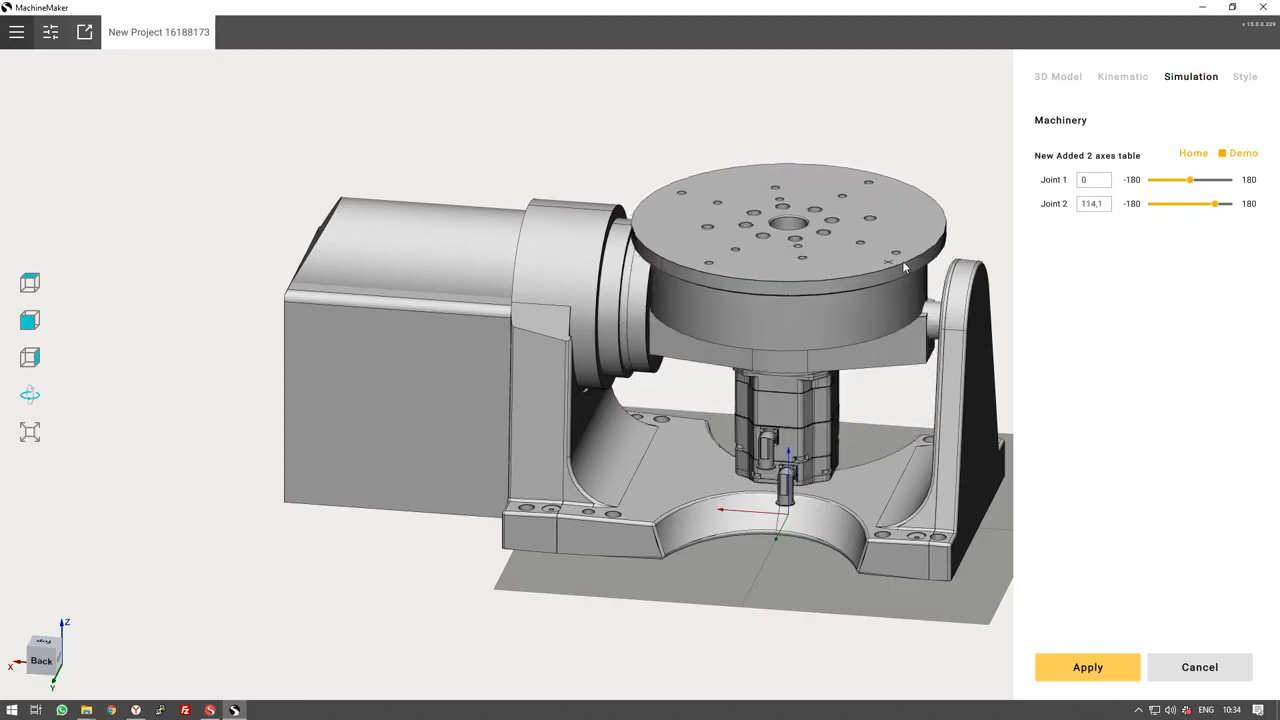
pyautogui.moveTo(886, 272); pyautogui.dragTo(886, 388)
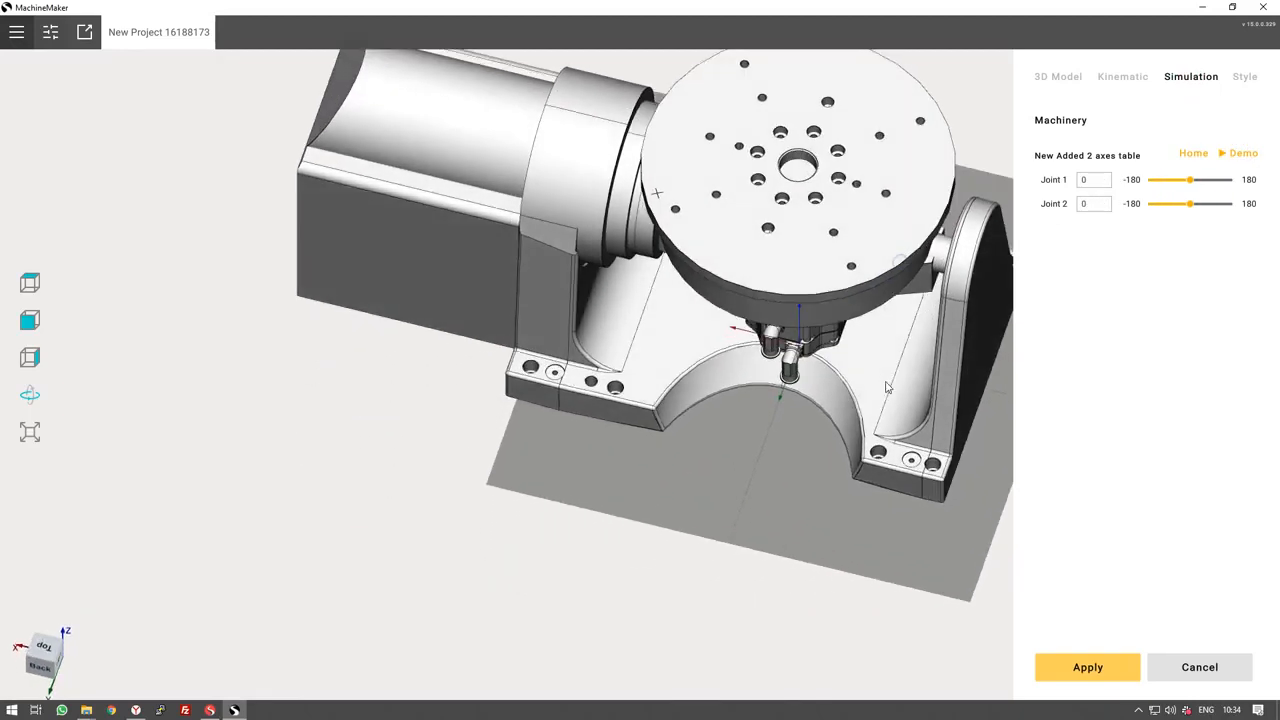
pyautogui.moveTo(886, 387); pyautogui.dragTo(702, 397, button='middle')
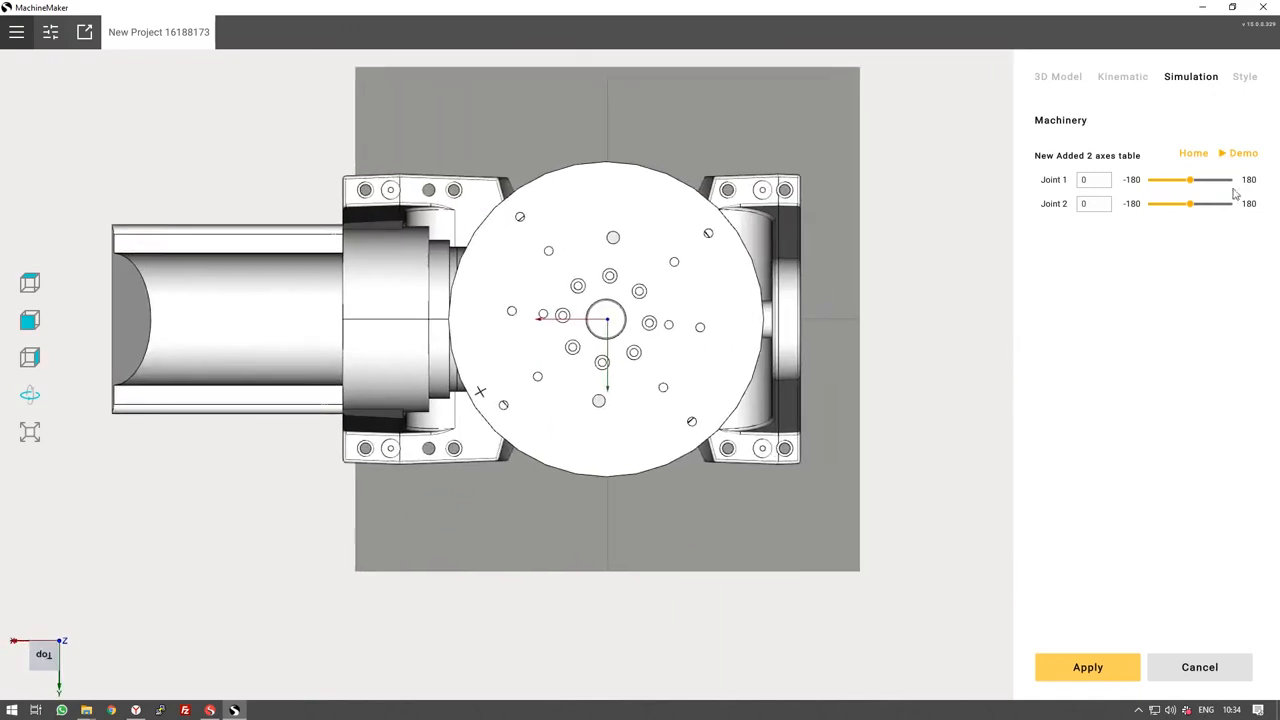
pyautogui.moveTo(1195, 209); pyautogui.dragTo(1158, 209)
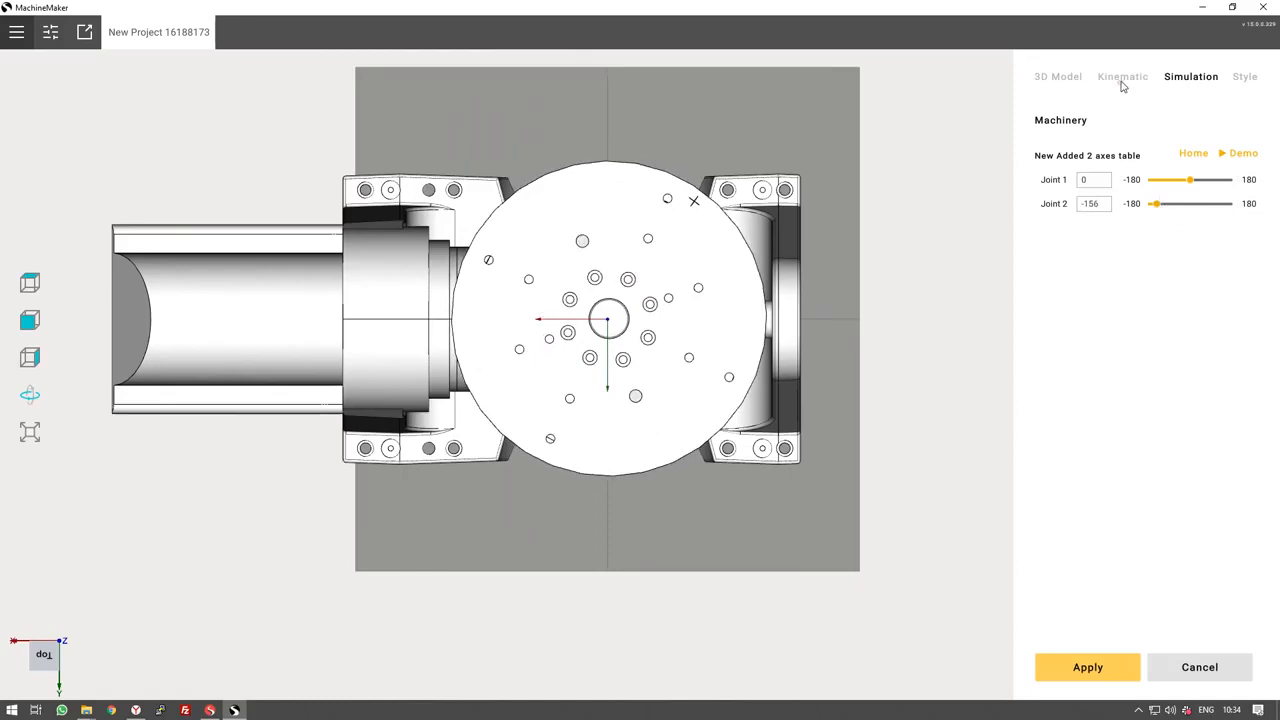
# Examine in the kinematic scheme how the second axis lines up with the faceplate's central hole.
pyautogui.click(1122, 87)
pyautogui.scroll(5, 653, 372)
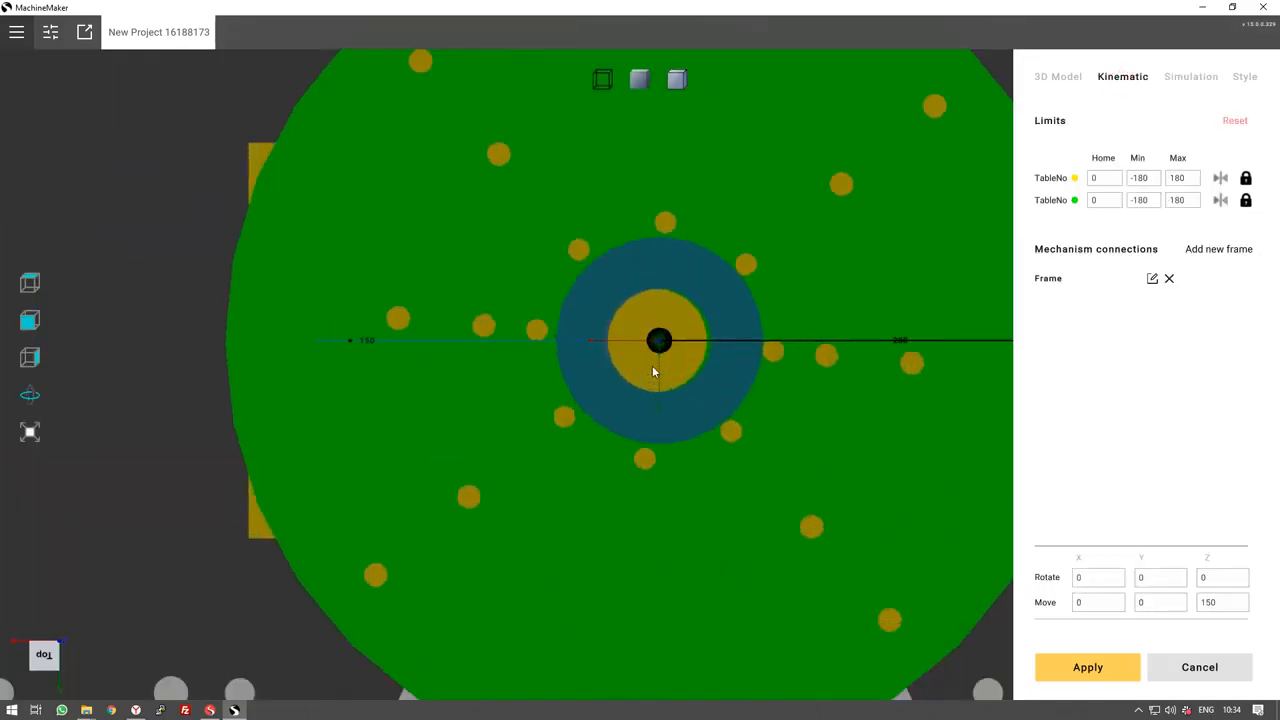
pyautogui.scroll(-4, 653, 368)
pyautogui.moveTo(691, 413); pyautogui.dragTo(686, 334, button='middle')
pyautogui.moveTo(674, 393); pyautogui.dragTo(694, 305, button='middle')
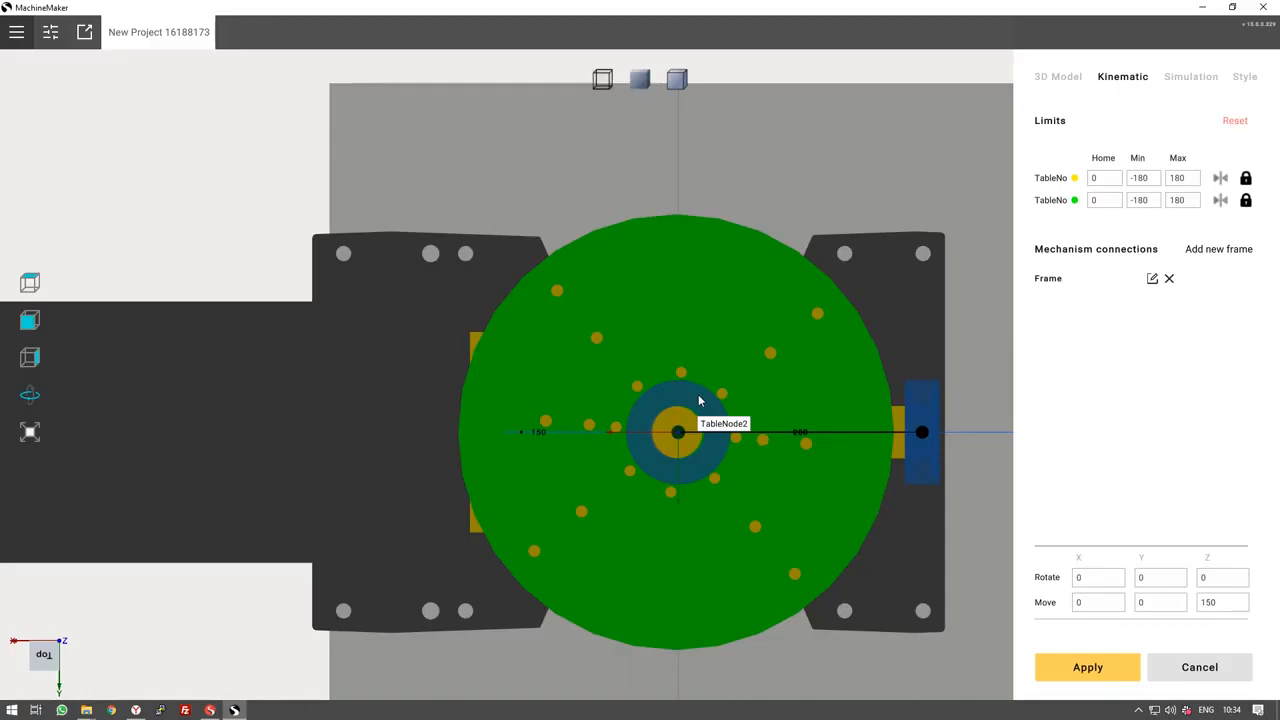
pyautogui.scroll(5, 747, 478)
pyautogui.scroll(3, 632, 408)
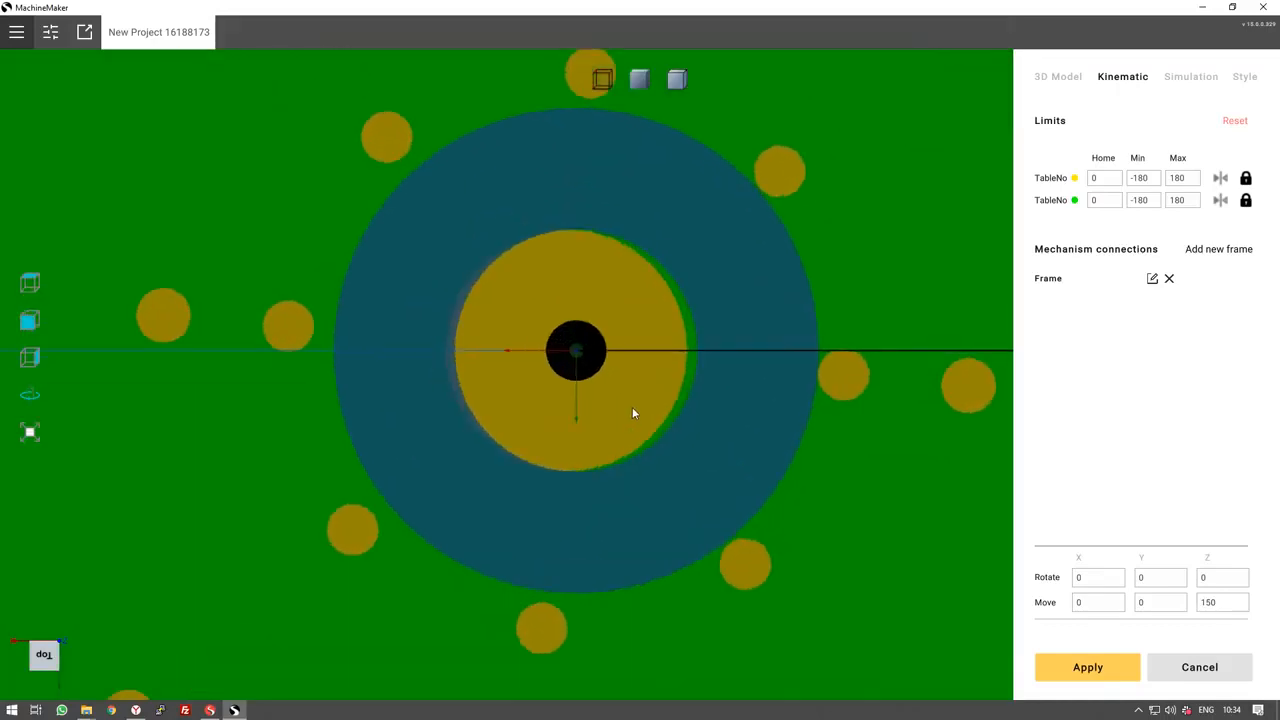
pyautogui.scroll(-3, 697, 393)
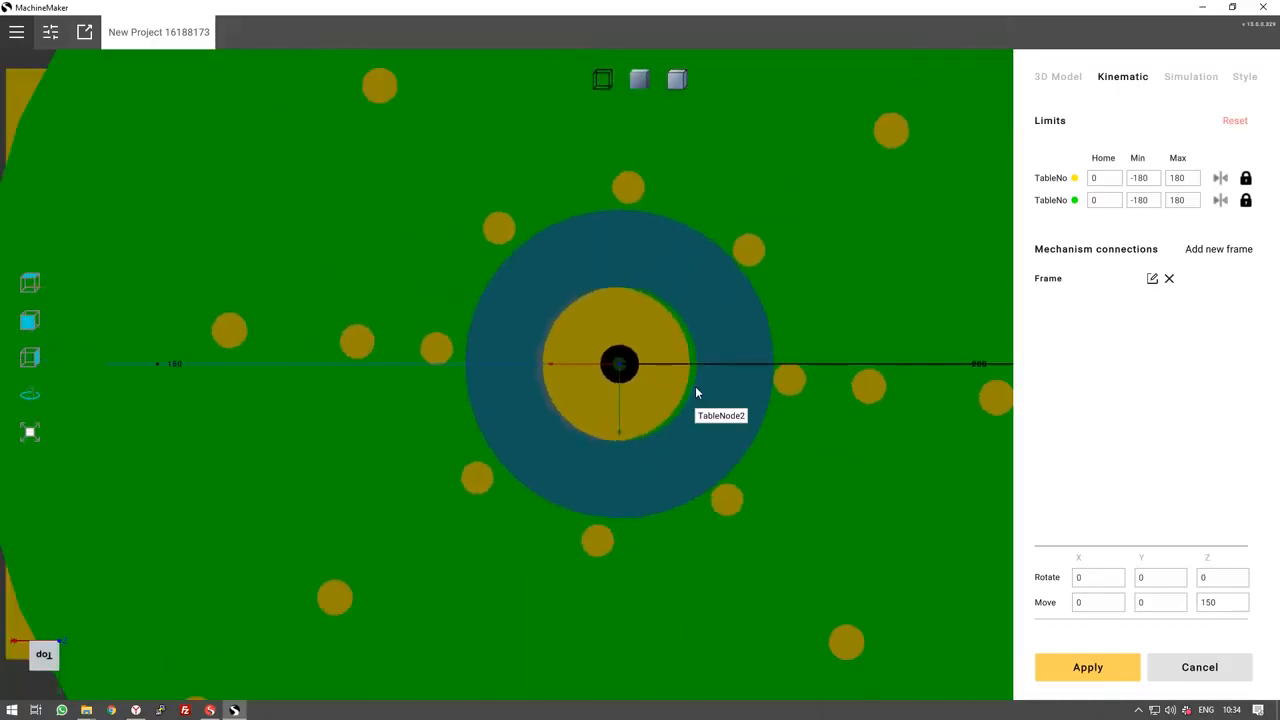
pyautogui.scroll(-3, 697, 393)
# Refine the second axis's Z offset to 282,5 so it is centred on the faceplate's hole.
pyautogui.click(706, 399)
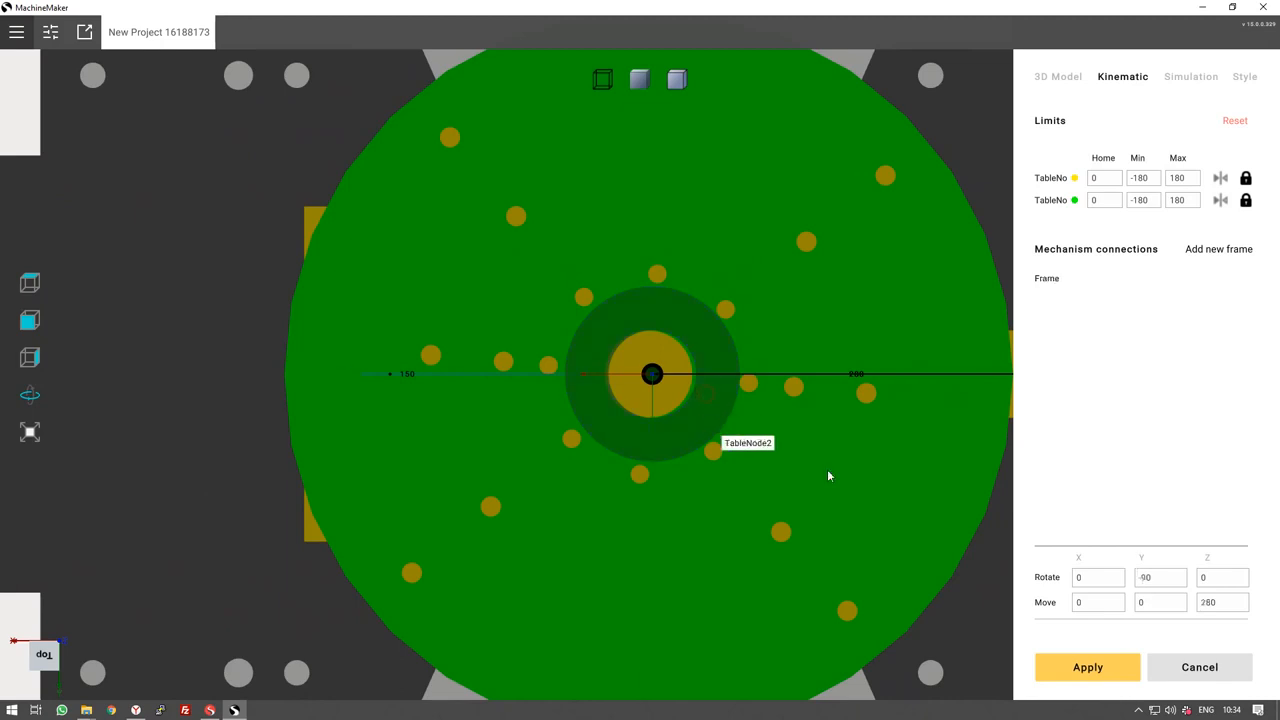
pyautogui.scroll(2, 1220, 603)
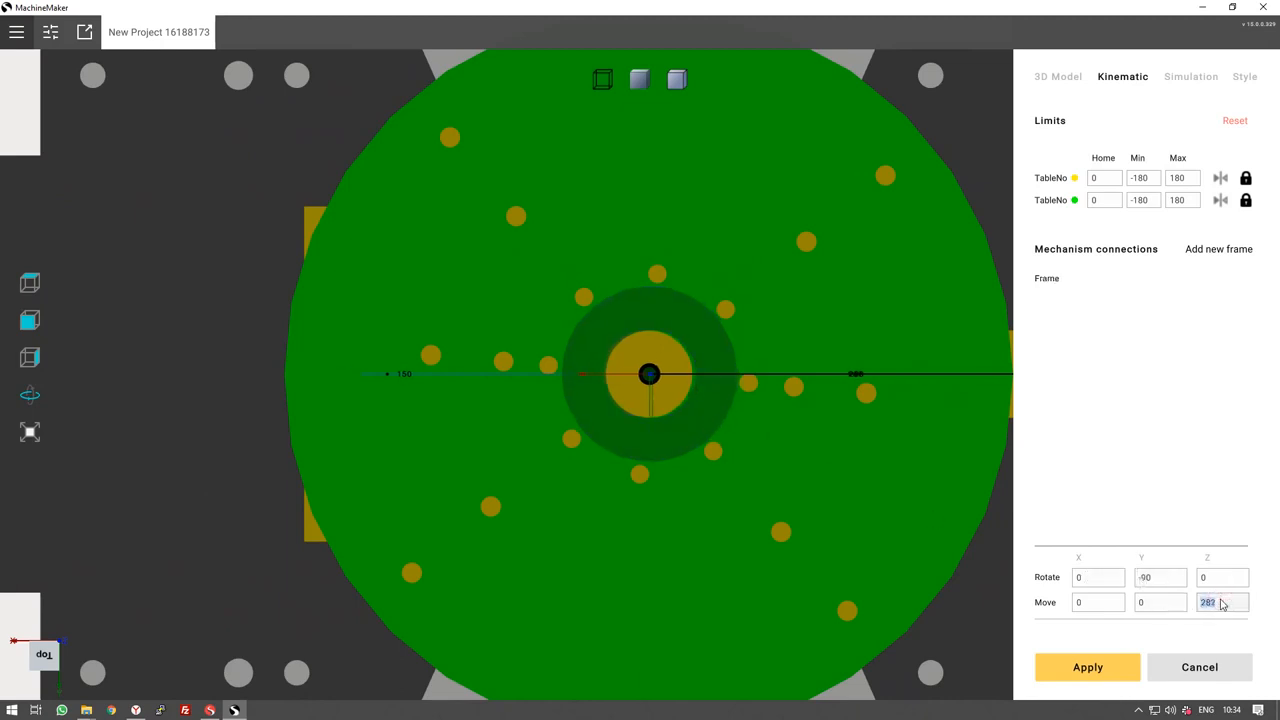
pyautogui.scroll(1, 1220, 604)
pyautogui.scroll(8, 767, 450)
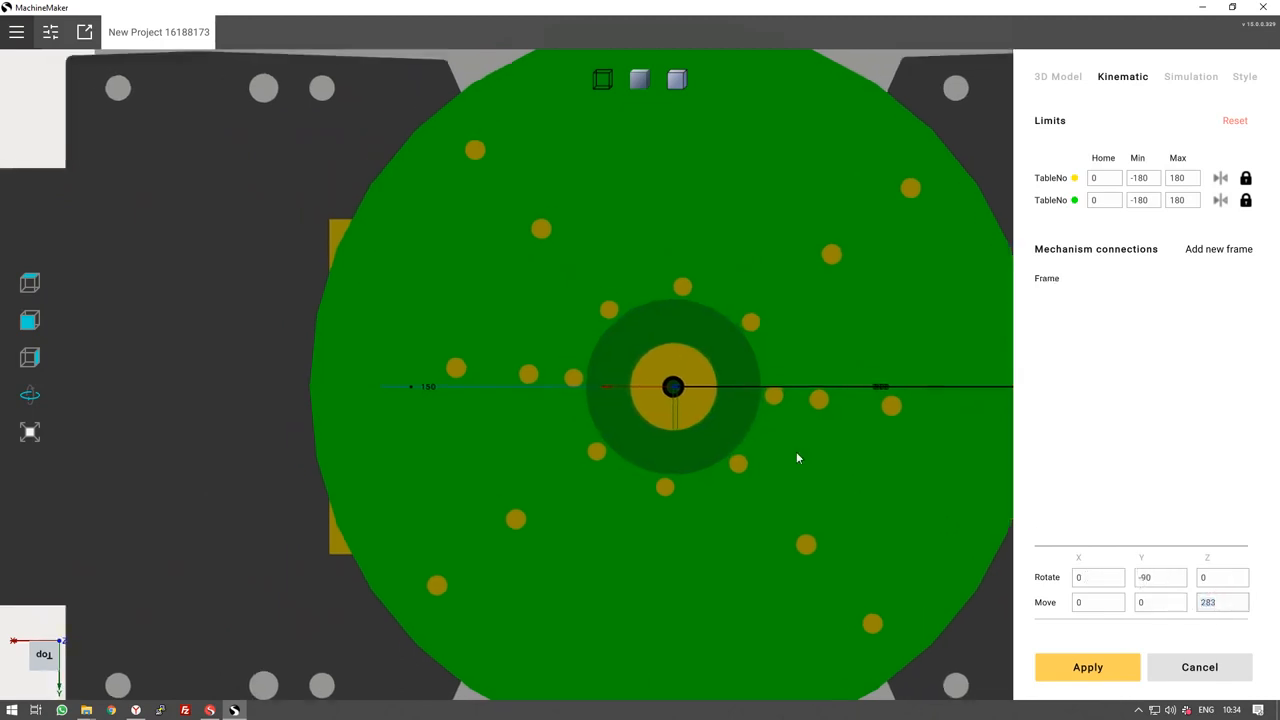
pyautogui.scroll(-3, 767, 429)
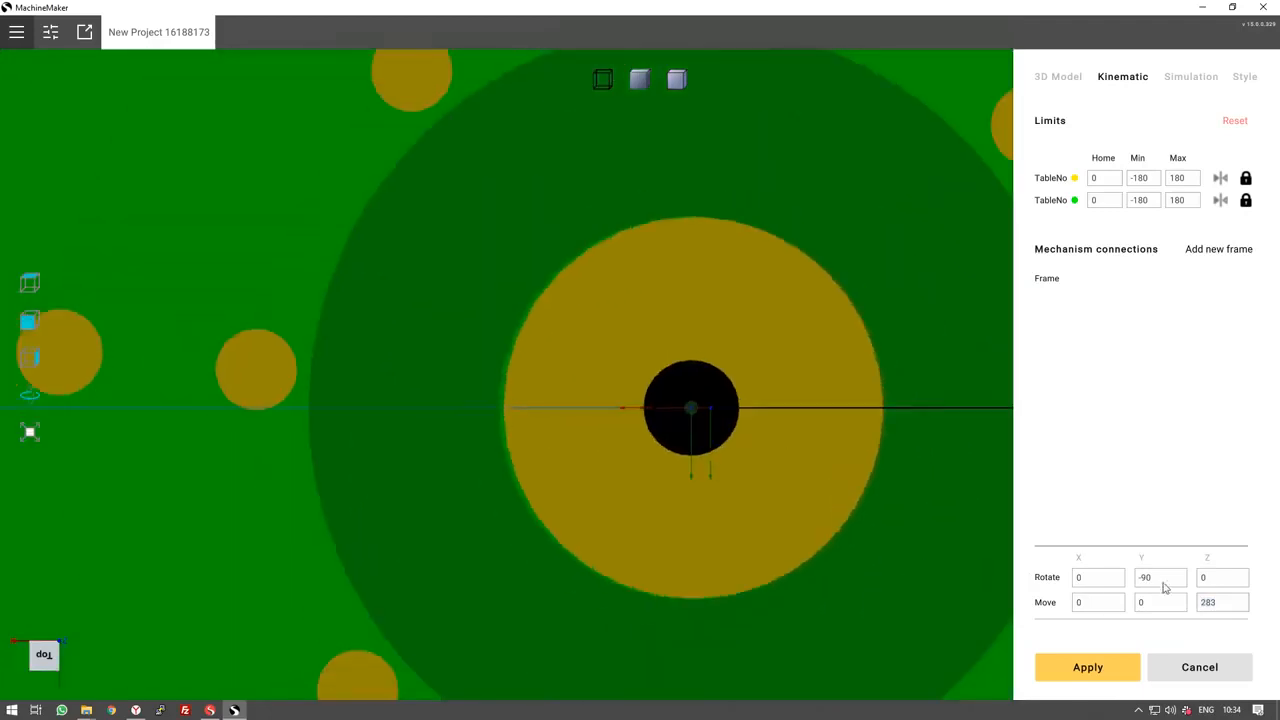
pyautogui.scroll(-1, 1221, 604)
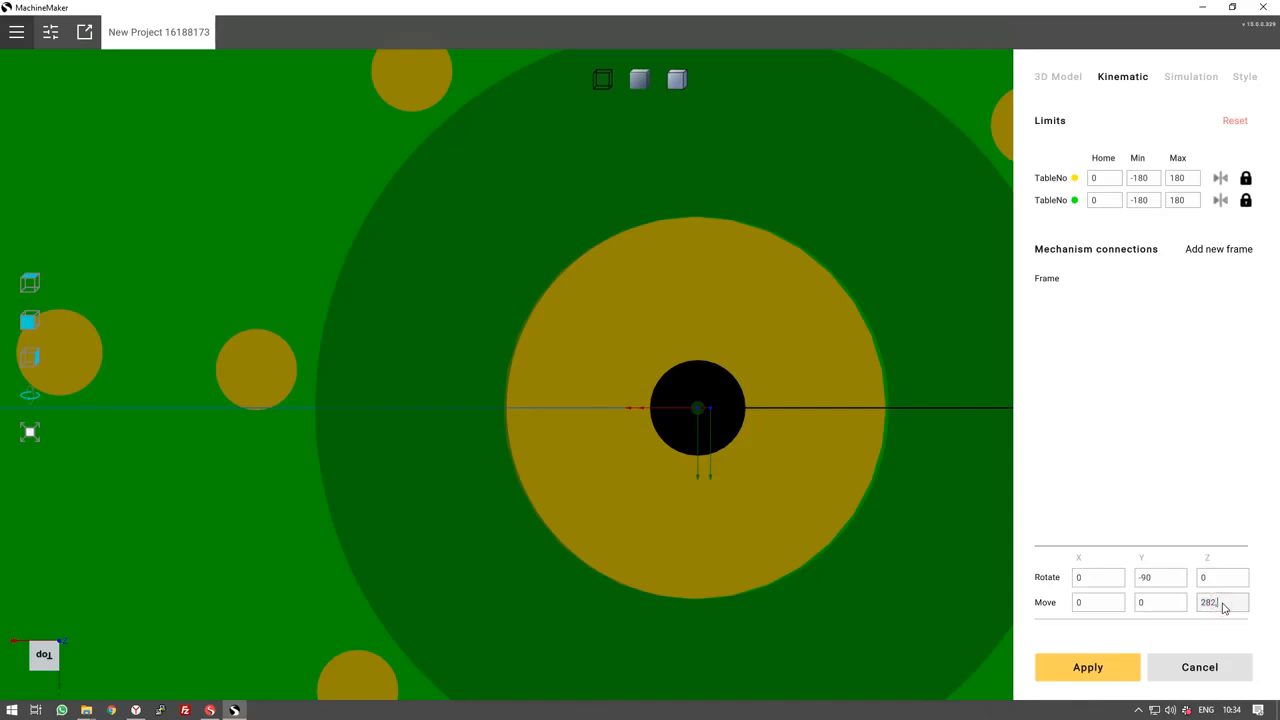
pyautogui.write(',5')
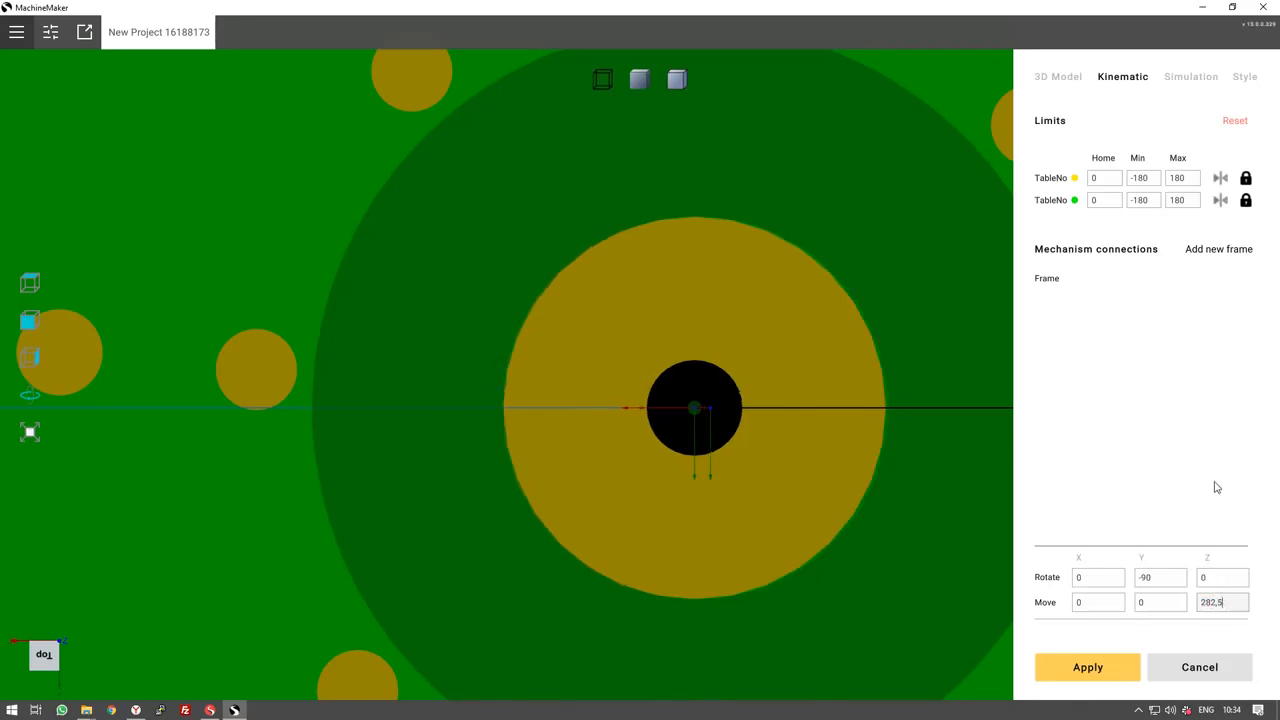
# Recheck the faceplate's rotation in simulation with Joint 2 at -180, and return to the kinematic scheme.
pyautogui.click(1191, 78)
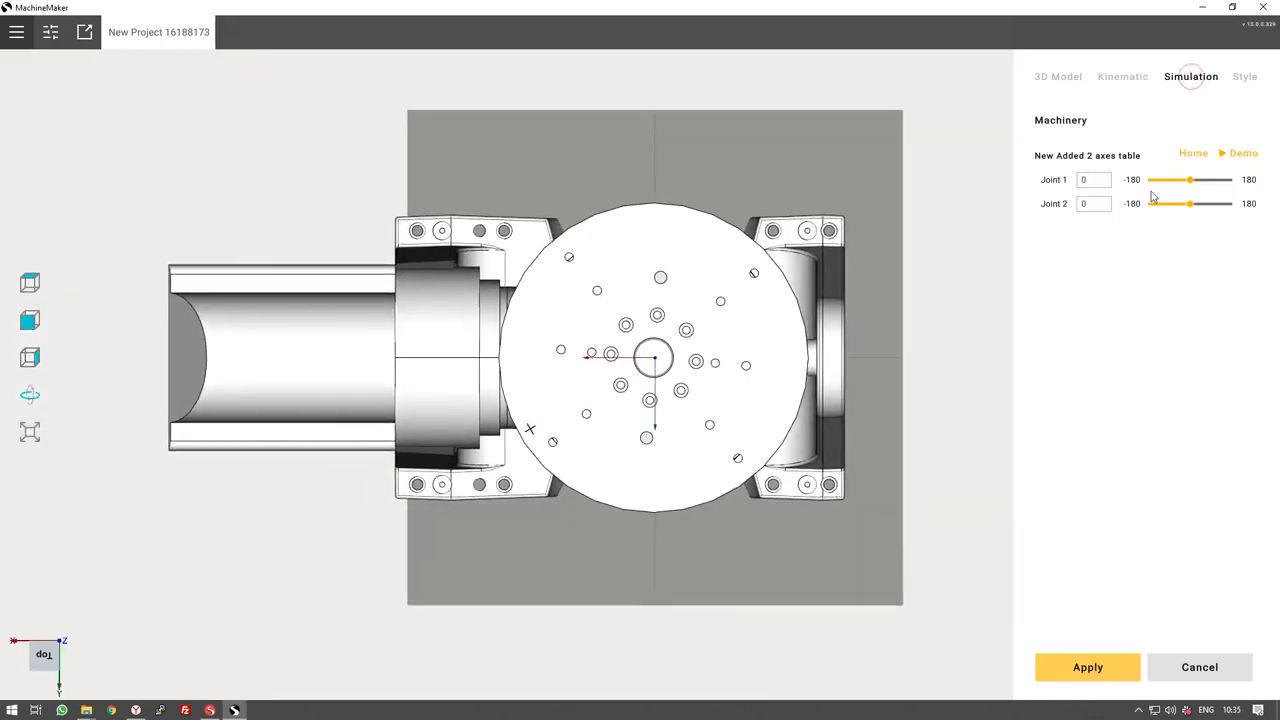
pyautogui.moveTo(1193, 209); pyautogui.dragTo(1151, 216)
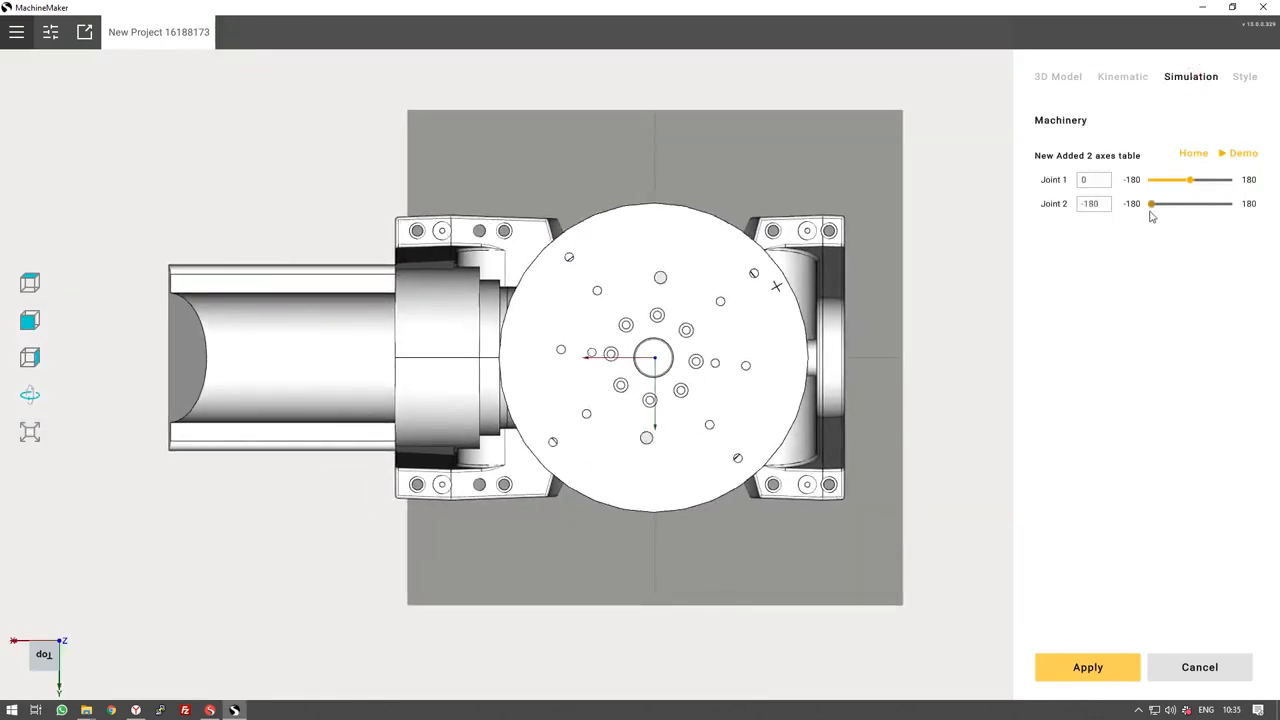
pyautogui.click(1145, 80)
# Display the table model as transparent and add a new mechanism connection frame named Second.
pyautogui.scroll(-3, 810, 348)
pyautogui.moveTo(816, 452); pyautogui.dragTo(646, 240, button='middle')
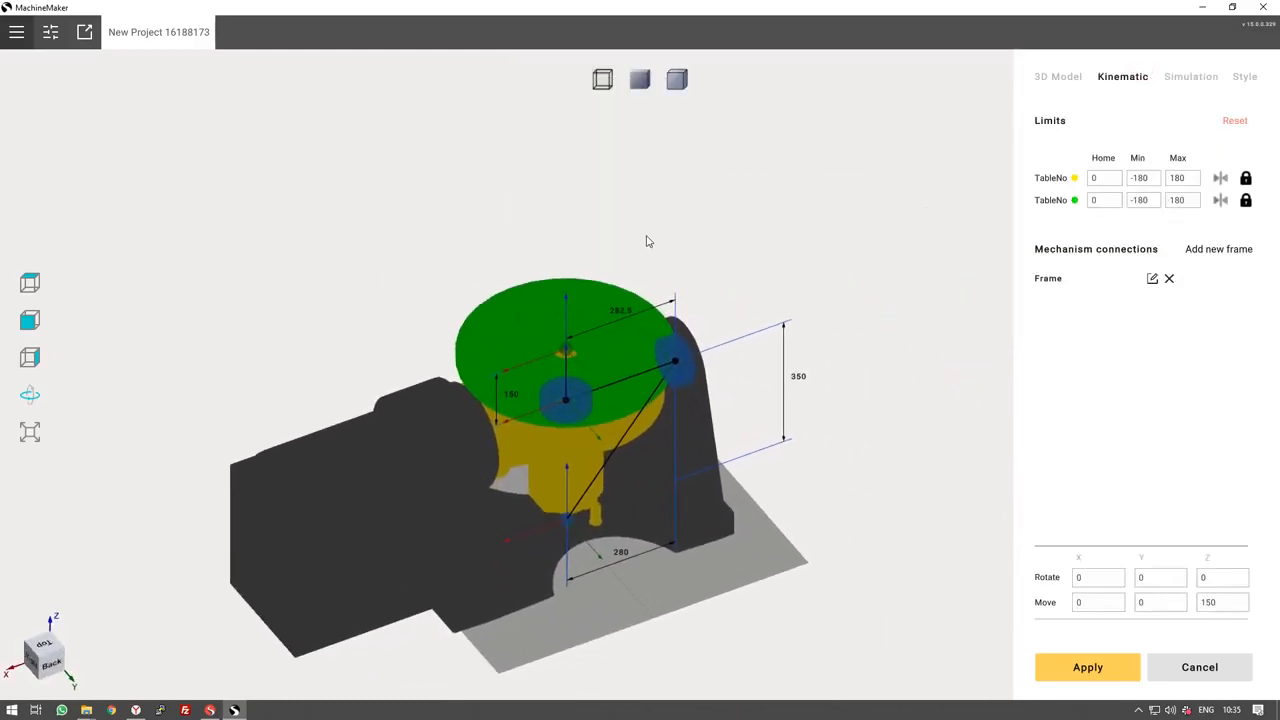
pyautogui.click(641, 82)
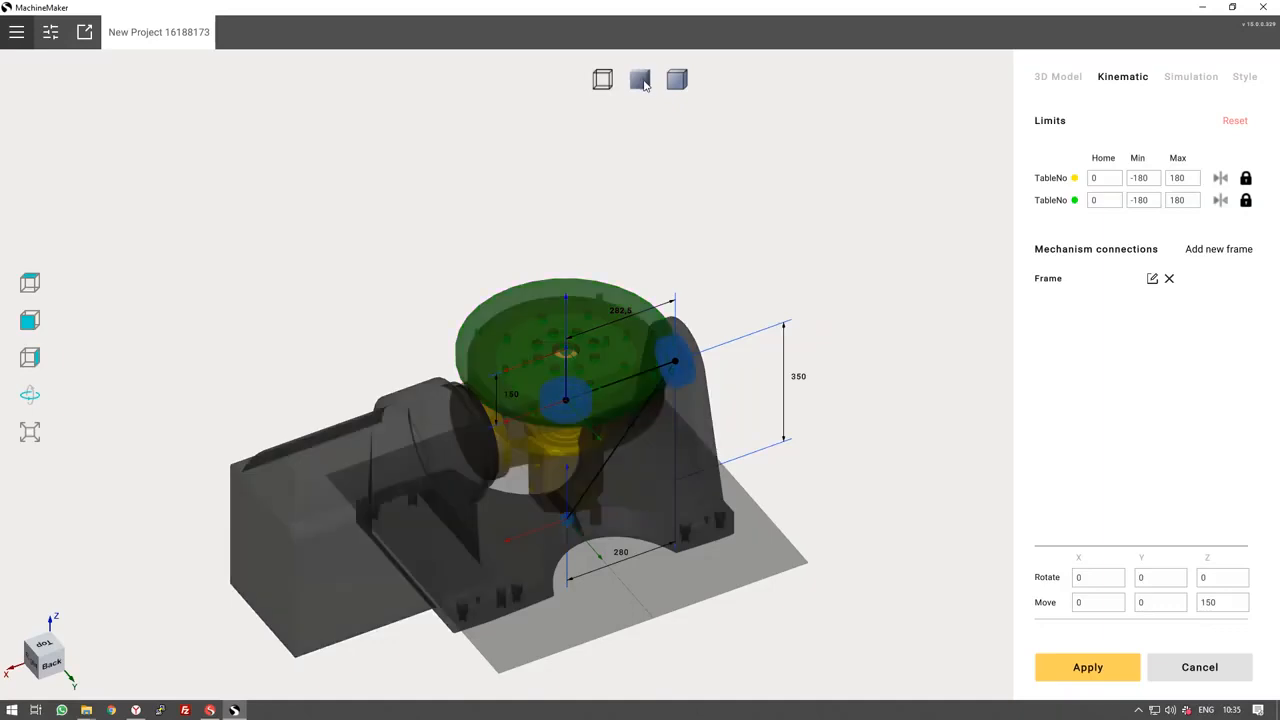
pyautogui.click(1218, 250)
pyautogui.click(1152, 302)
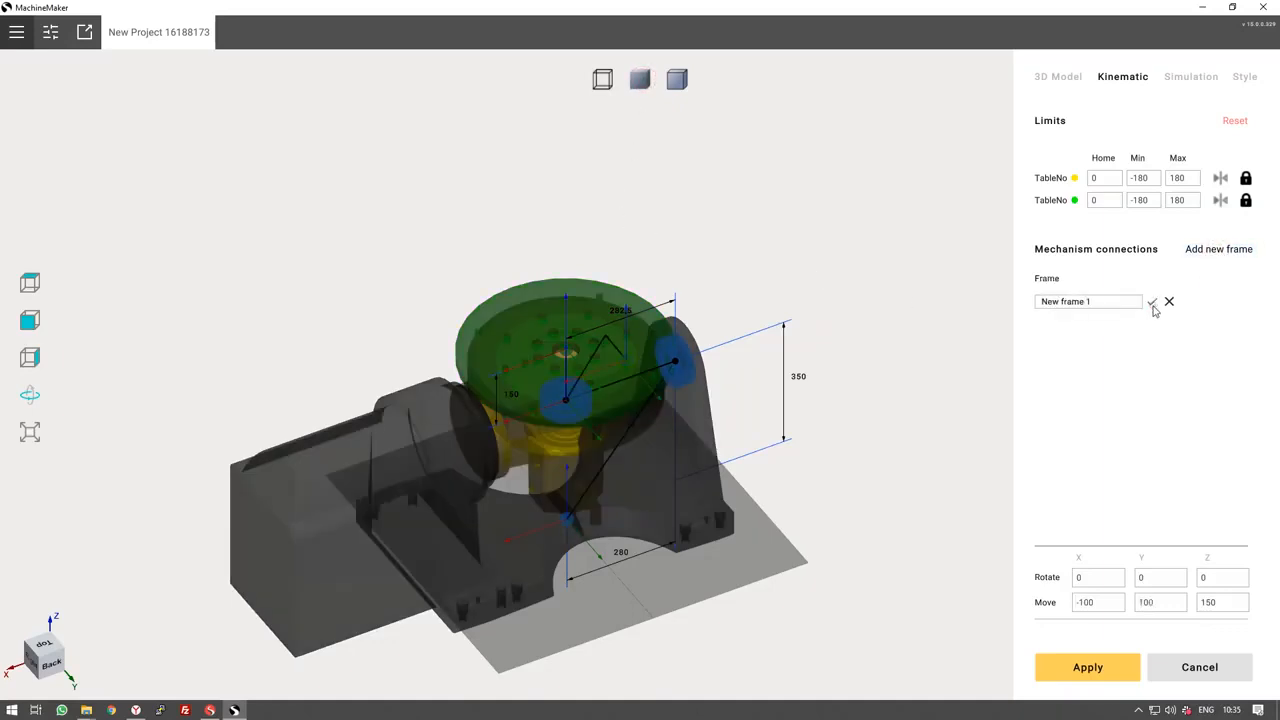
pyautogui.doubleClick(1103, 301)
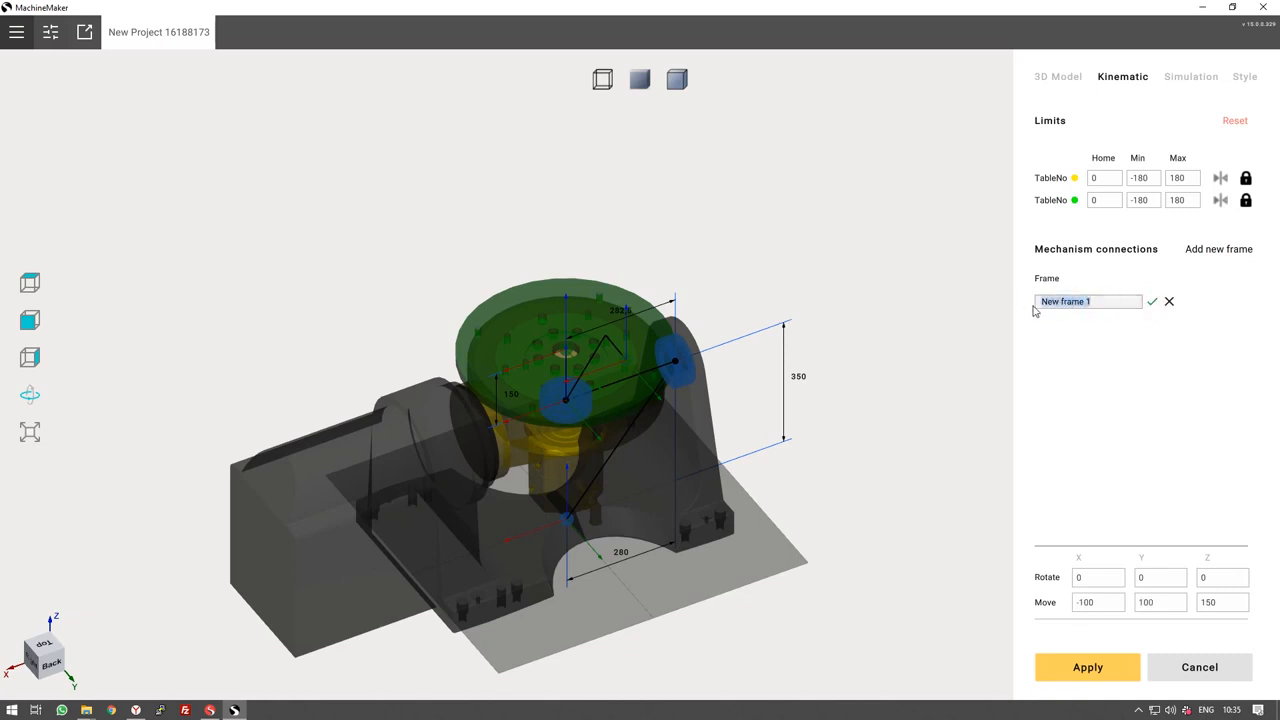
pyautogui.write('Second')
pyautogui.press('Return')
# Position the Second connection frame over a mounting hole on the faceplate, setting its offsets to X -91 and Y 108.
pyautogui.moveTo(850, 398)
pyautogui.mouseDown()
pyautogui.moveTo(837, 434)
pyautogui.moveTo(692, 436)
pyautogui.moveTo(686, 356)
pyautogui.moveTo(637, 363)
pyautogui.moveTo(605, 398)
pyautogui.moveTo(497, 403)
pyautogui.mouseUp()
pyautogui.click(603, 82)
pyautogui.scroll(5, 610, 287)
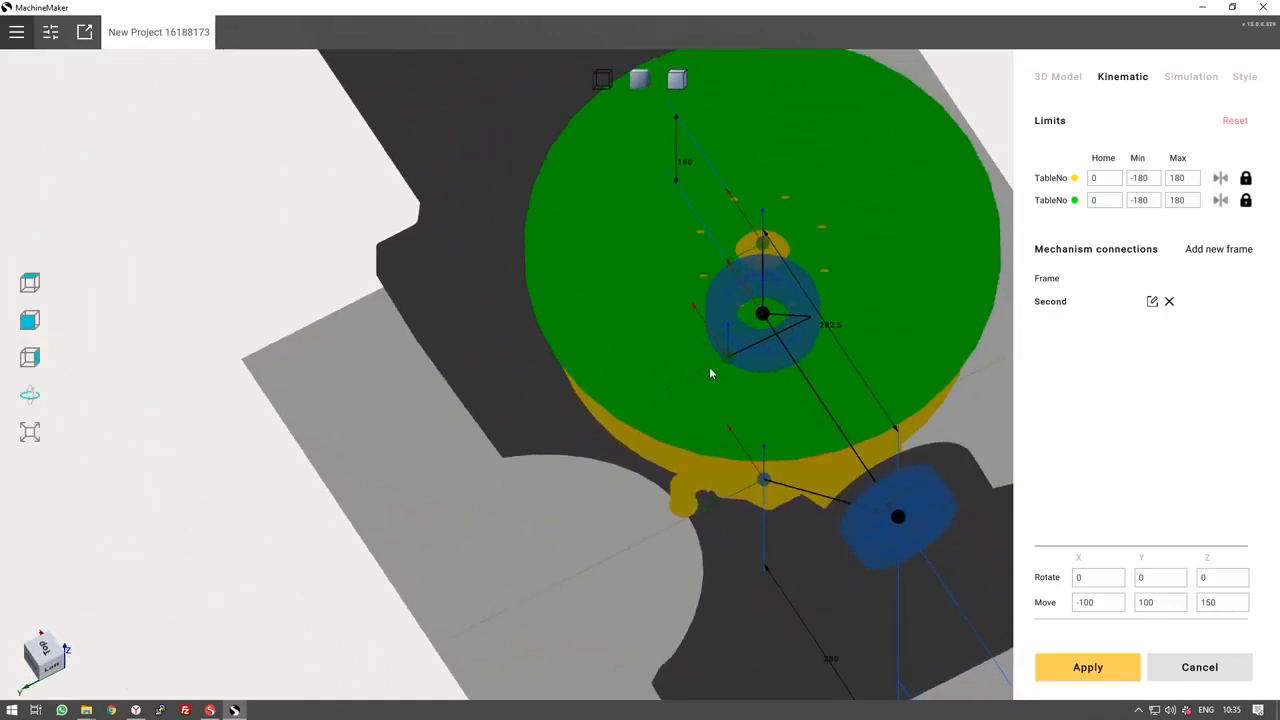
pyautogui.moveTo(700, 371); pyautogui.dragTo(570, 323)
pyautogui.moveTo(546, 266); pyautogui.dragTo(530, 351)
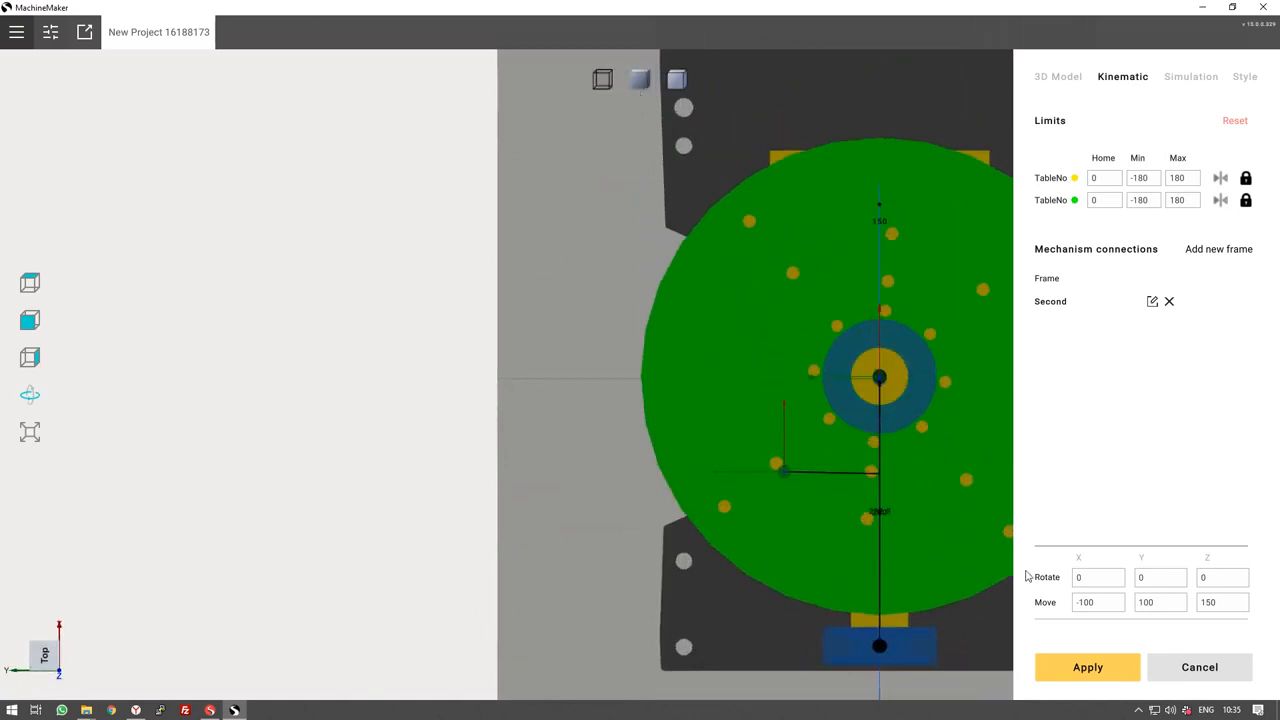
pyautogui.doubleClick(1103, 599)
pyautogui.write('-90')
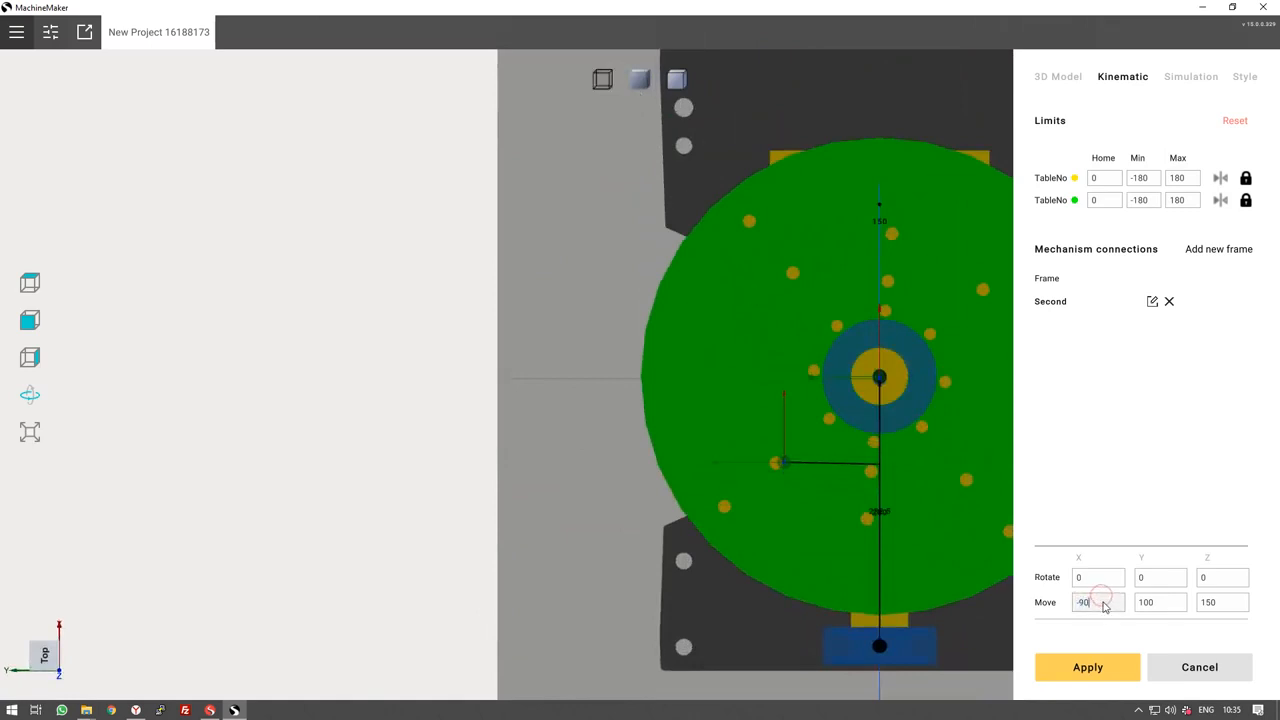
pyautogui.doubleClick(1165, 608)
pyautogui.write('110')
pyautogui.doubleClick(1099, 596)
pyautogui.scroll(-1, 1100, 597)
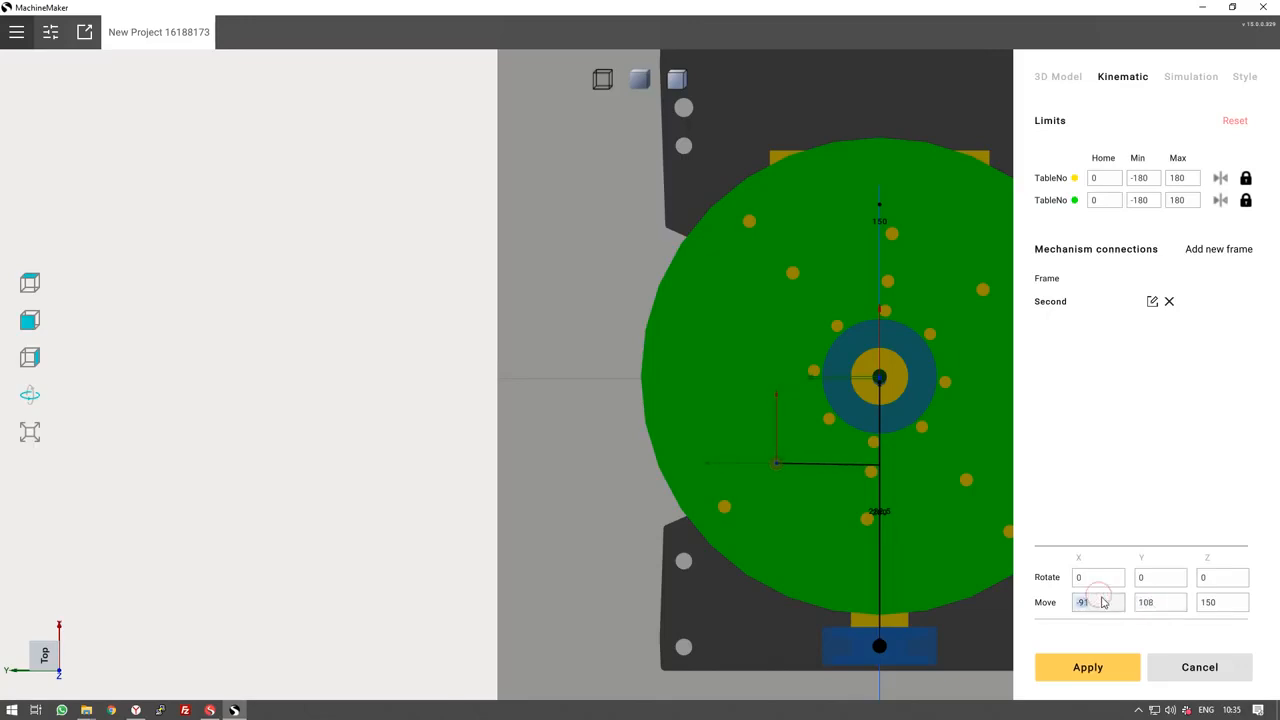
pyautogui.scroll(5, 788, 529)
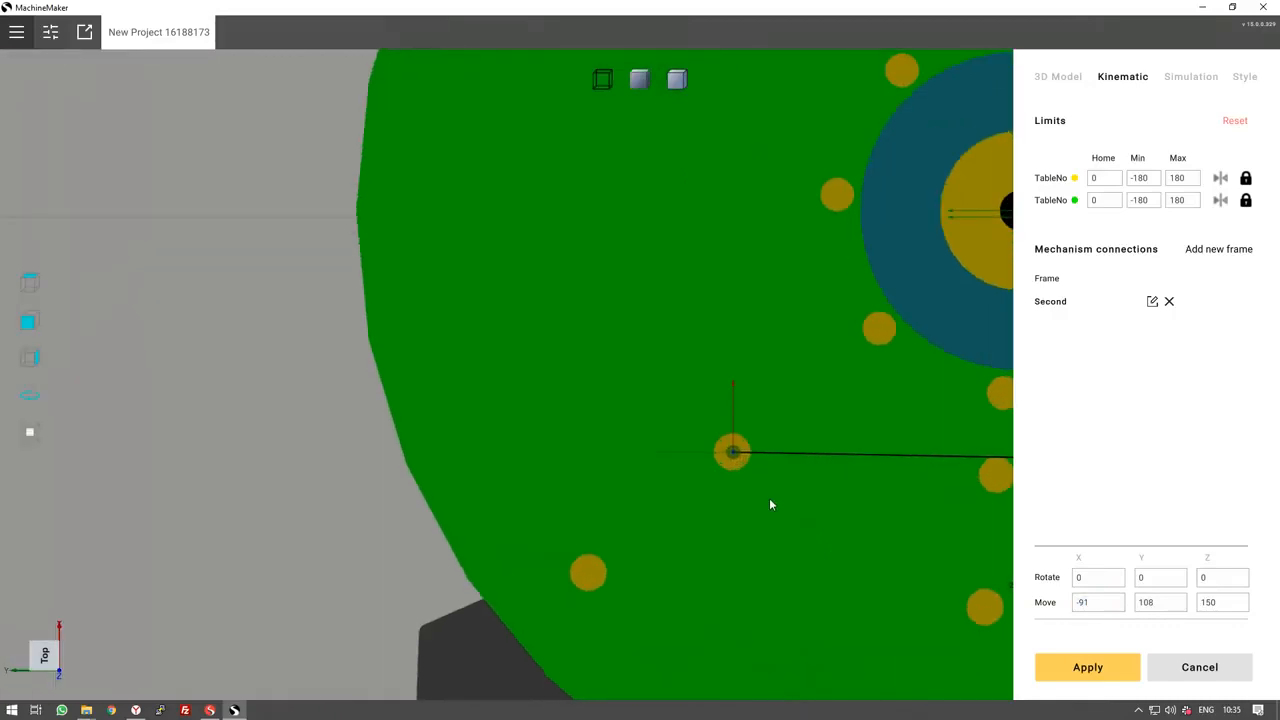
pyautogui.scroll(-2, 769, 498)
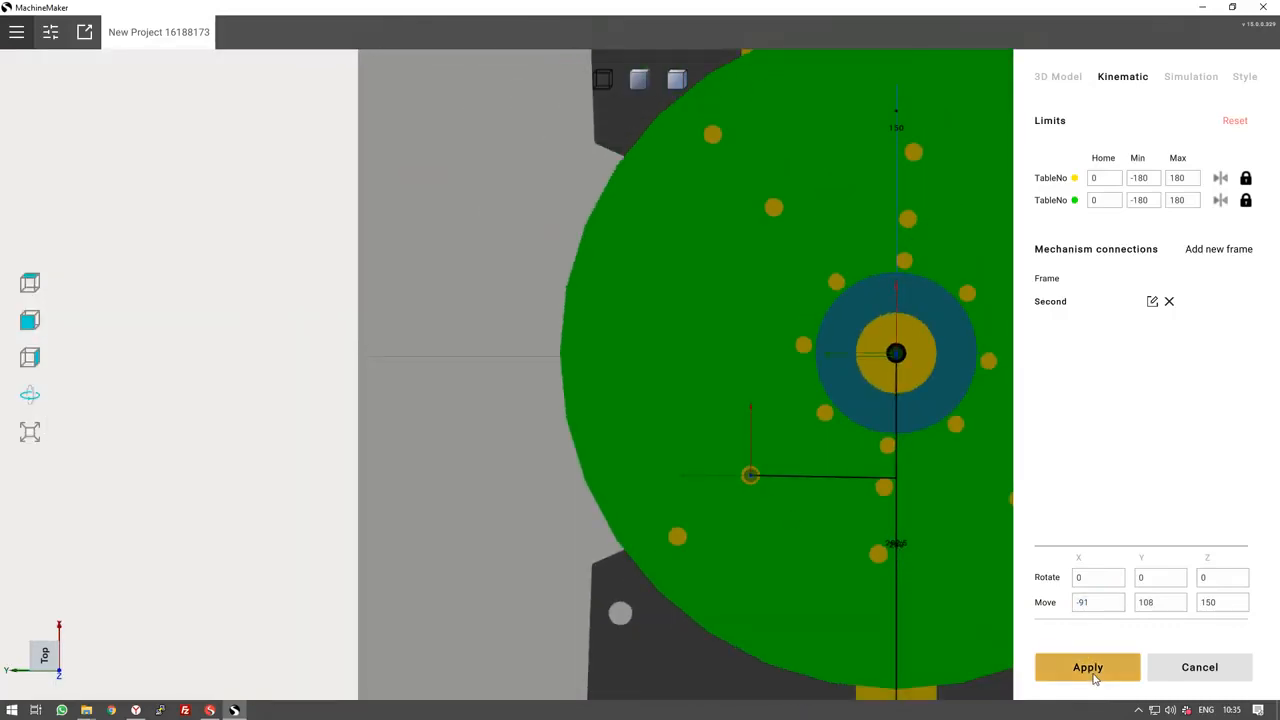
# Play the table's motion demo in simulation, and apply the table with the Motoman style colour set.
pyautogui.click(1214, 82)
pyautogui.click(1242, 156)
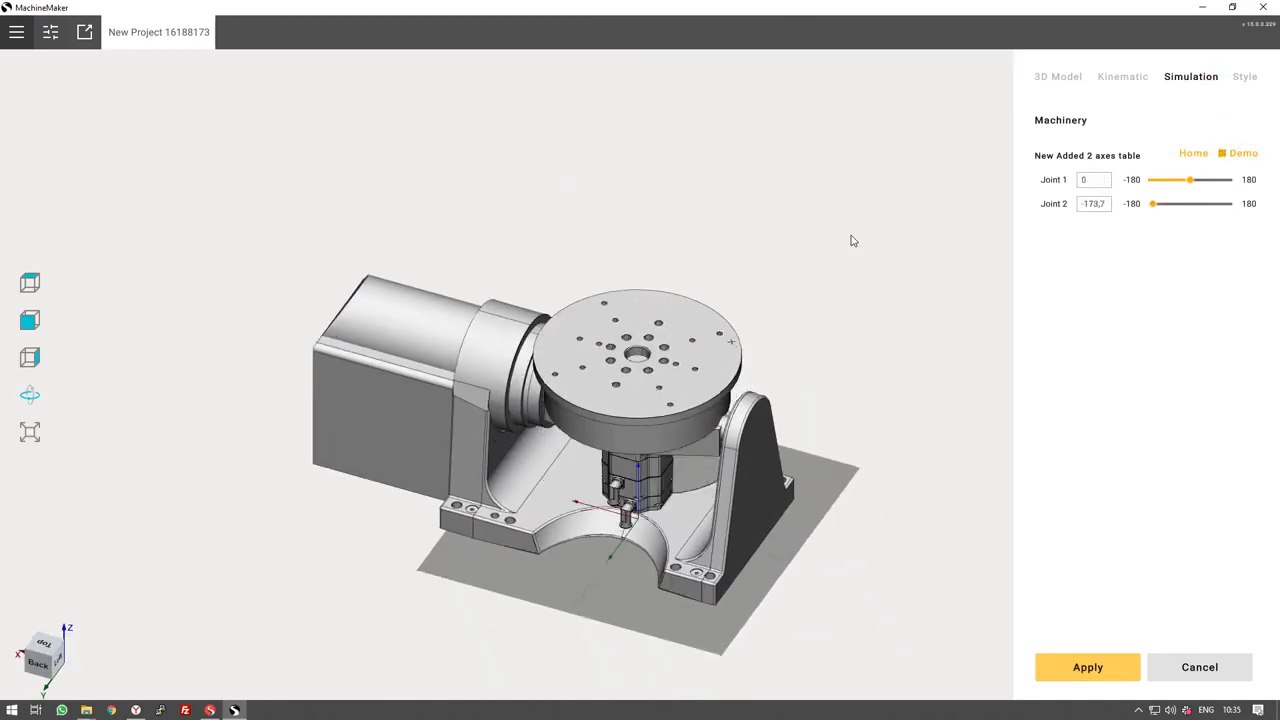
pyautogui.click(1257, 77)
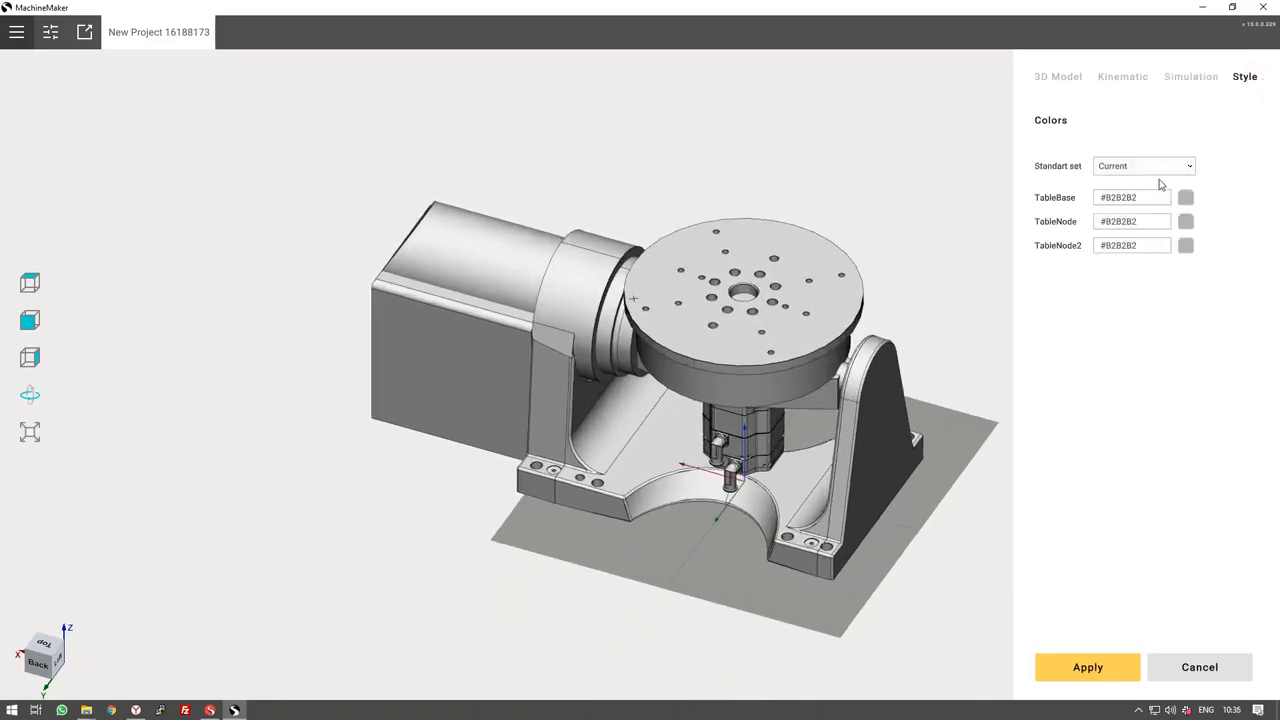
pyautogui.scroll(-1, 1157, 175)
pyautogui.scroll(-1, 1157, 175)
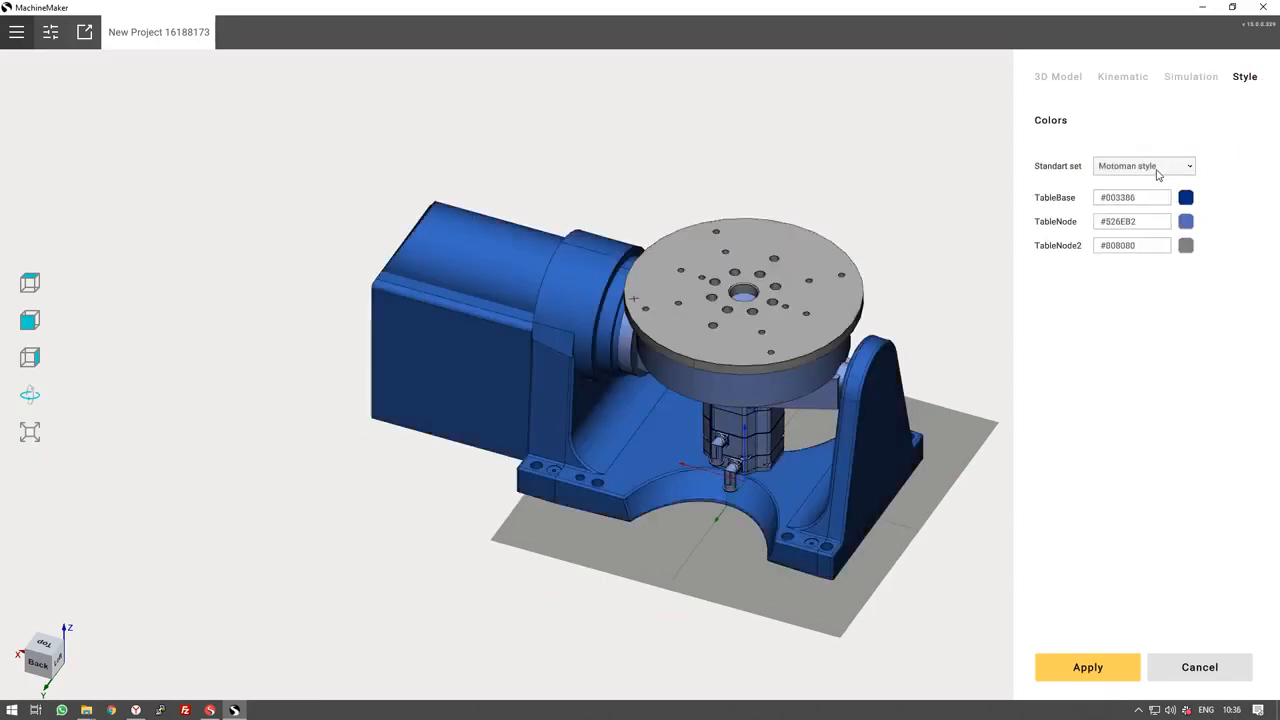
pyautogui.click(1088, 666)
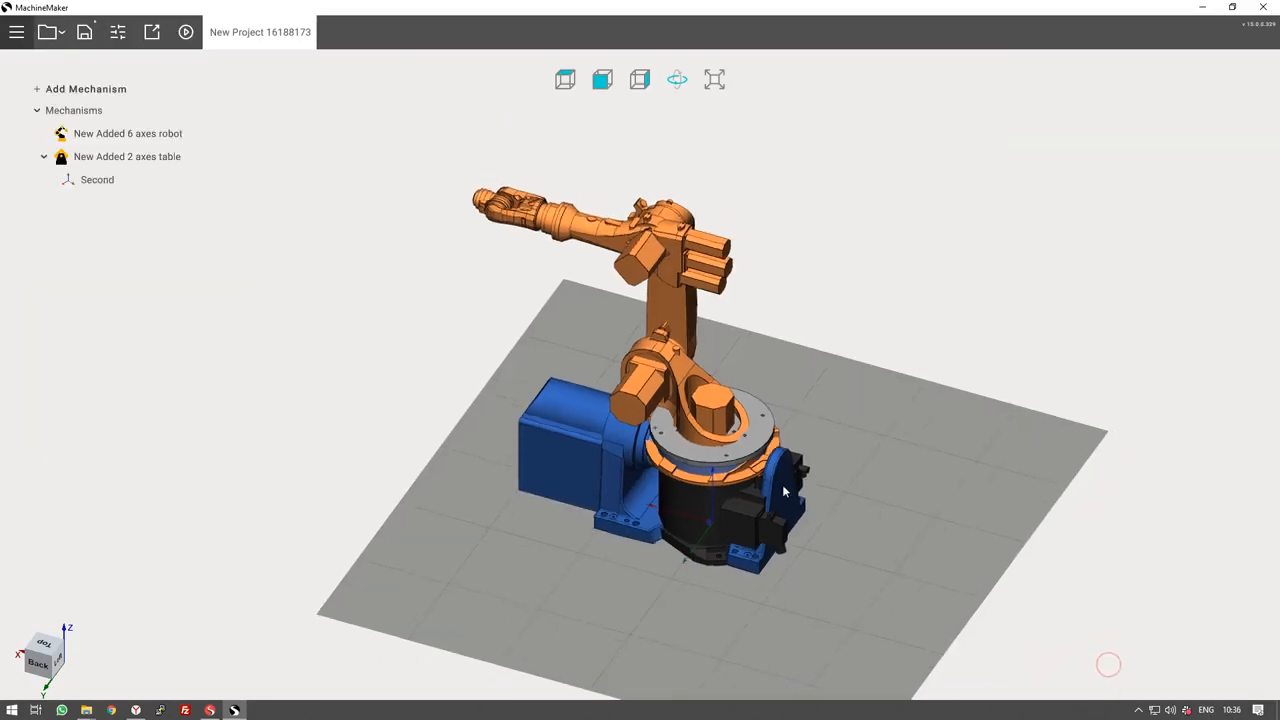
# Shift the two-axis table to Y -470 in world coordinates so it stands clear of the robot base.
pyautogui.moveTo(839, 516); pyautogui.dragTo(632, 485)
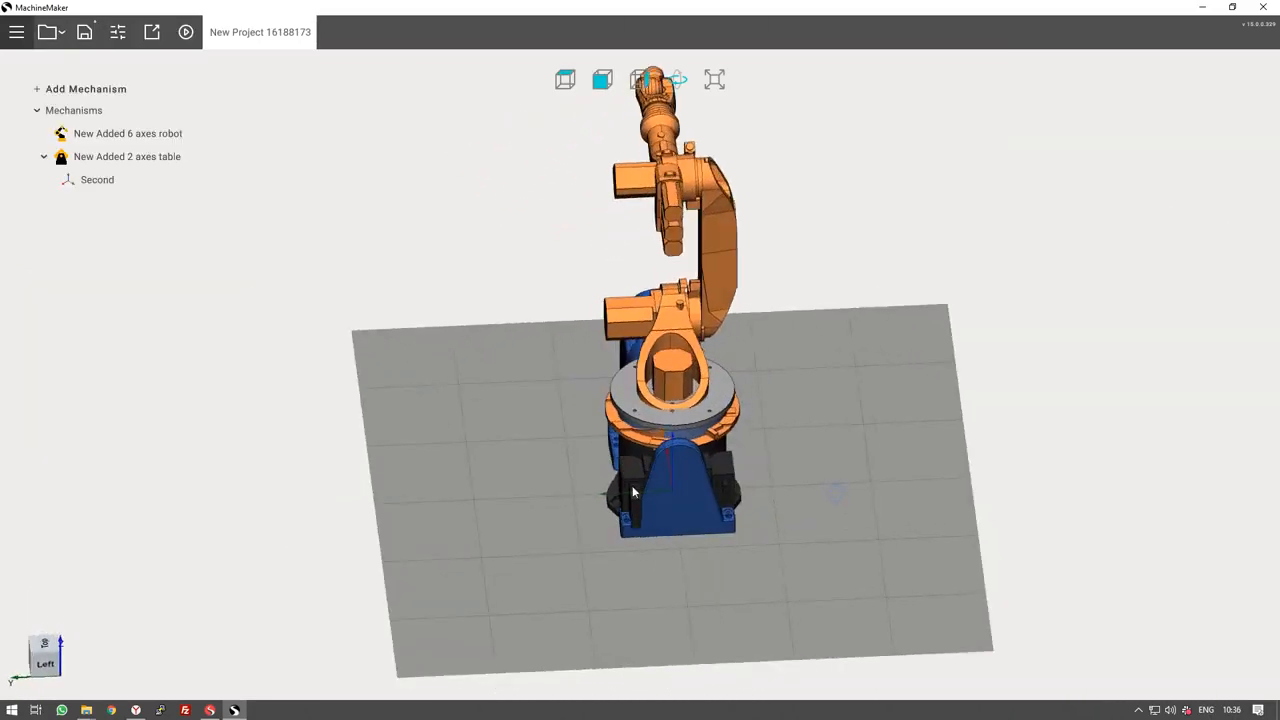
pyautogui.click(691, 496)
pyautogui.click(700, 663)
pyautogui.write('20')
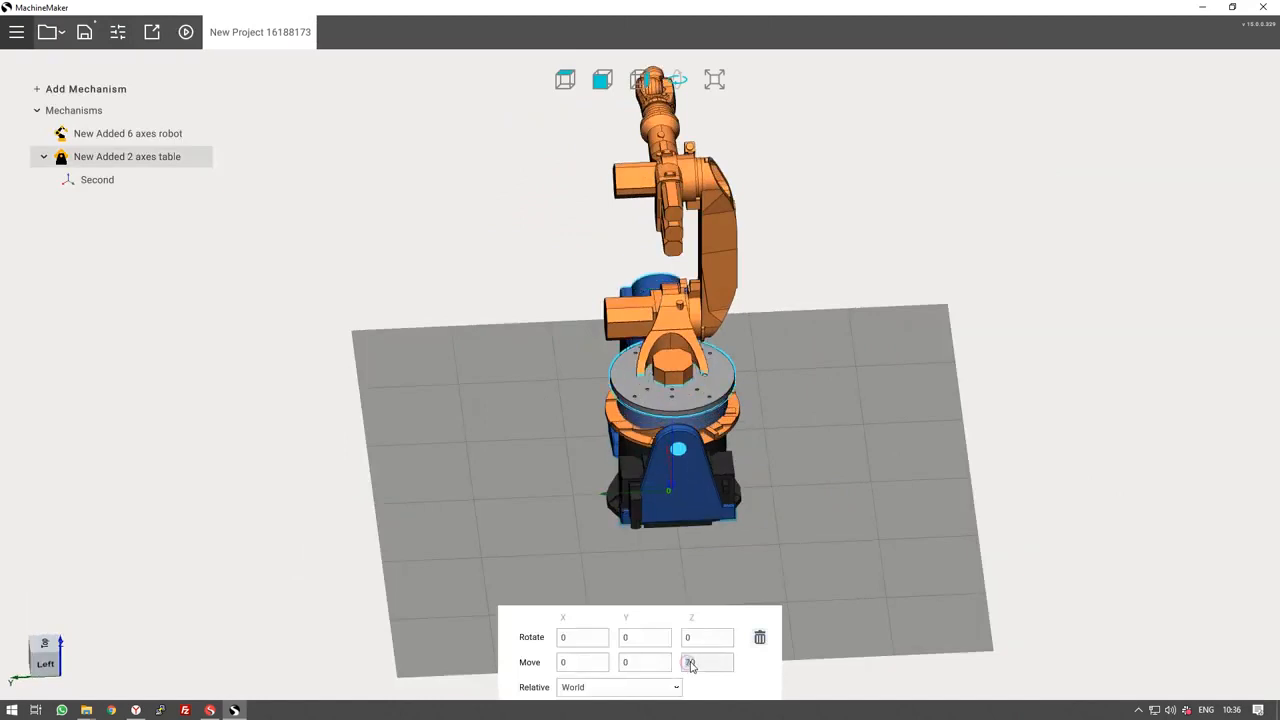
pyautogui.scroll(-5, 691, 666)
pyautogui.scroll(3, 706, 666)
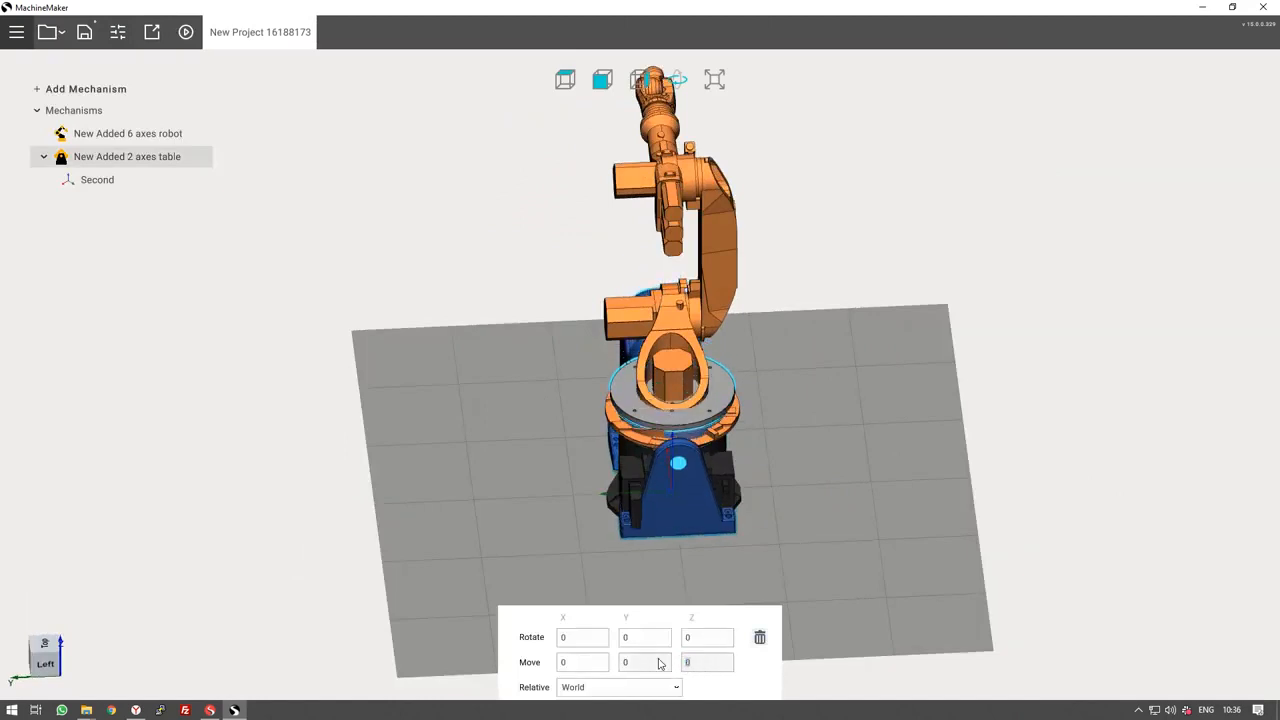
pyautogui.click(659, 663)
pyautogui.scroll(-8, 659, 663)
pyautogui.scroll(-20, 659, 663)
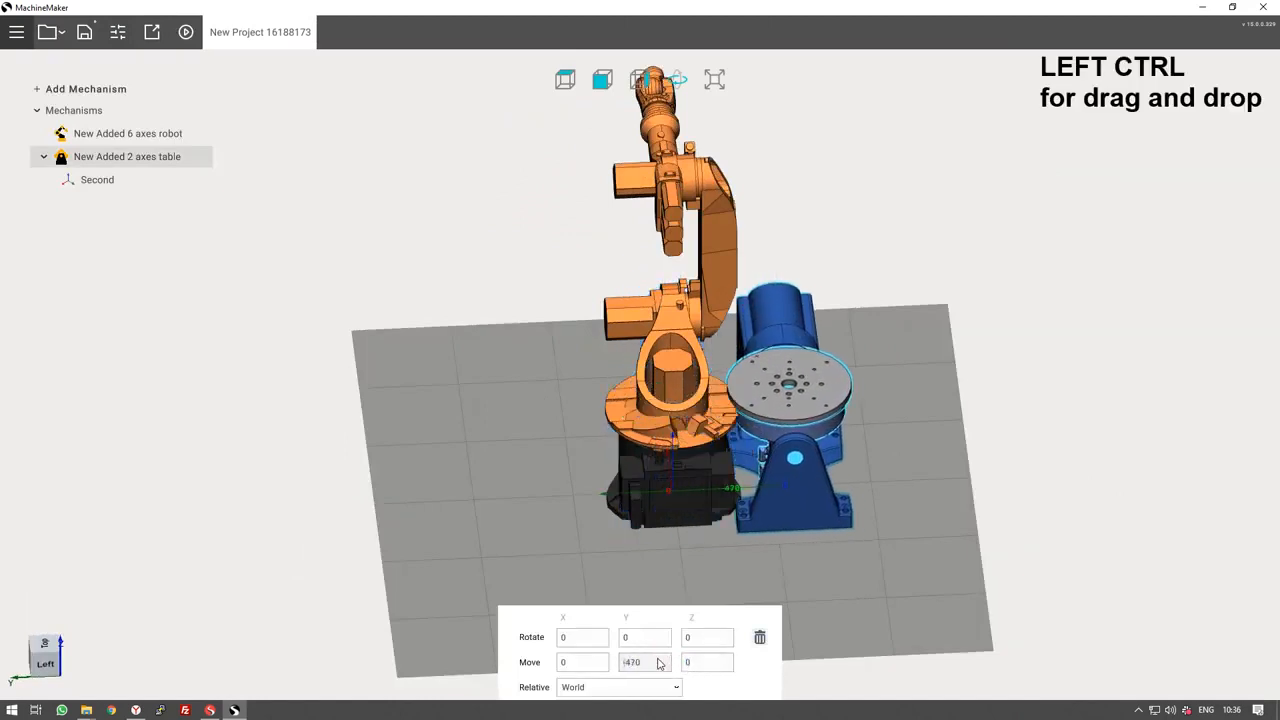
# Reposition the six-axis robot freehand on the floor at about X -493, Y -50, separated from the table.
pyautogui.moveTo(900, 543); pyautogui.dragTo(216, 502)
pyautogui.press('ctrl')
pyautogui.keyDown('ctrl'); pyautogui.moveTo(626, 517); pyautogui.dragTo(630, 488); pyautogui.keyUp('ctrl')
pyautogui.keyDown('ctrl'); pyautogui.moveTo(838, 455); pyautogui.dragTo(920, 474); pyautogui.keyUp('ctrl')
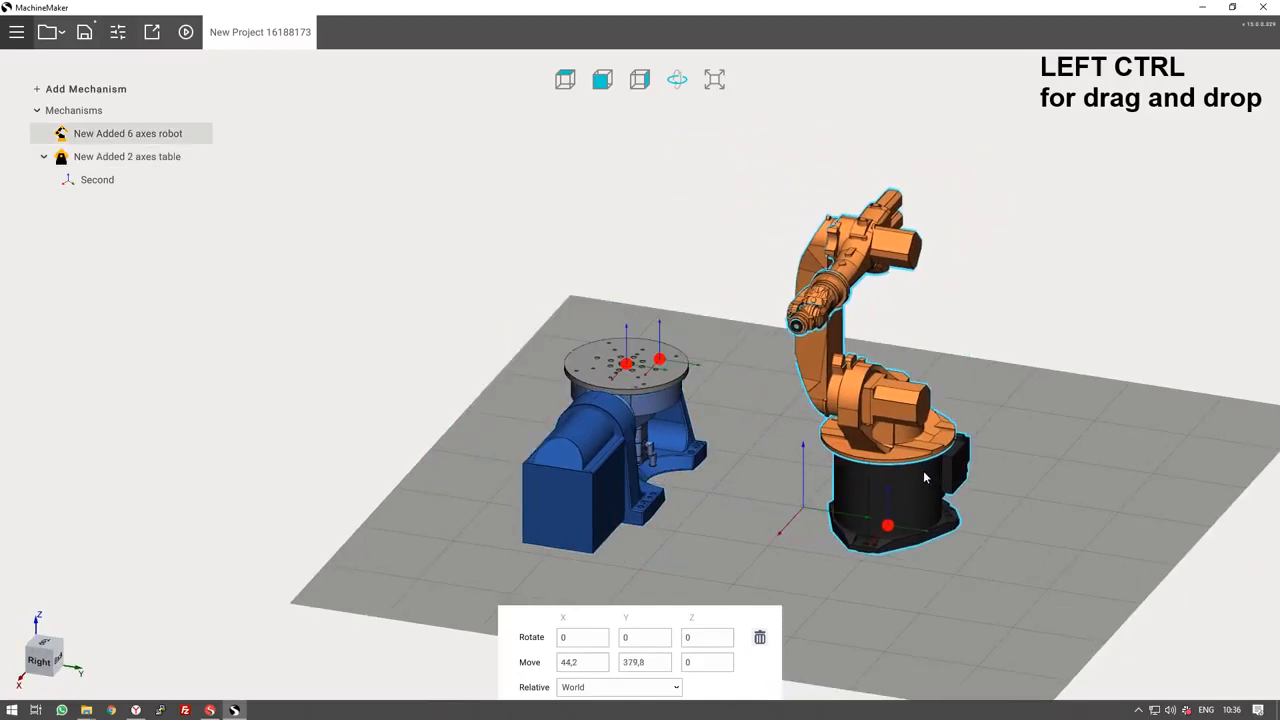
pyautogui.moveTo(700, 501); pyautogui.dragTo(582, 500)
pyautogui.keyDown('ctrl'); pyautogui.moveTo(822, 481); pyautogui.dragTo(899, 418); pyautogui.keyUp('ctrl')
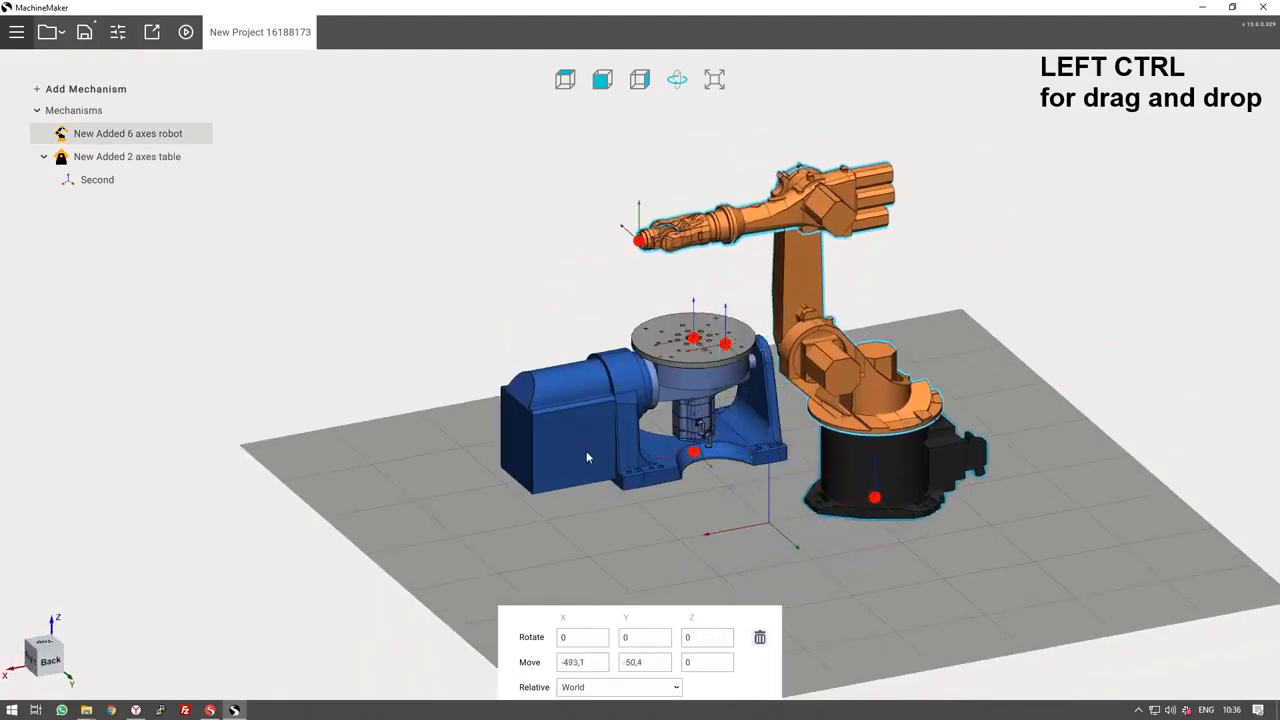
# Place the table in front of the robot at about X 508, Y -21, rotated -90 degrees about Z.
pyautogui.keyDown('ctrl'); pyautogui.moveTo(586, 450); pyautogui.dragTo(571, 526); pyautogui.keyUp('ctrl')
pyautogui.click(702, 638)
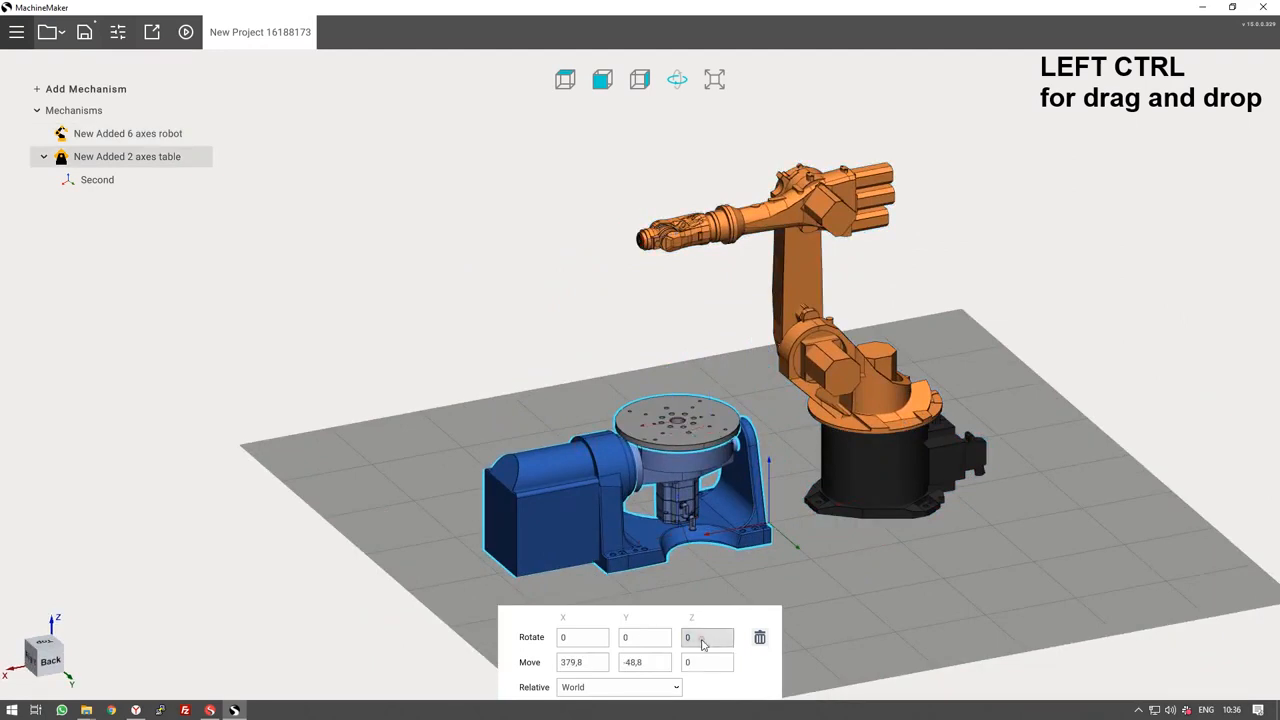
pyautogui.write('-90')
pyautogui.press('Return')
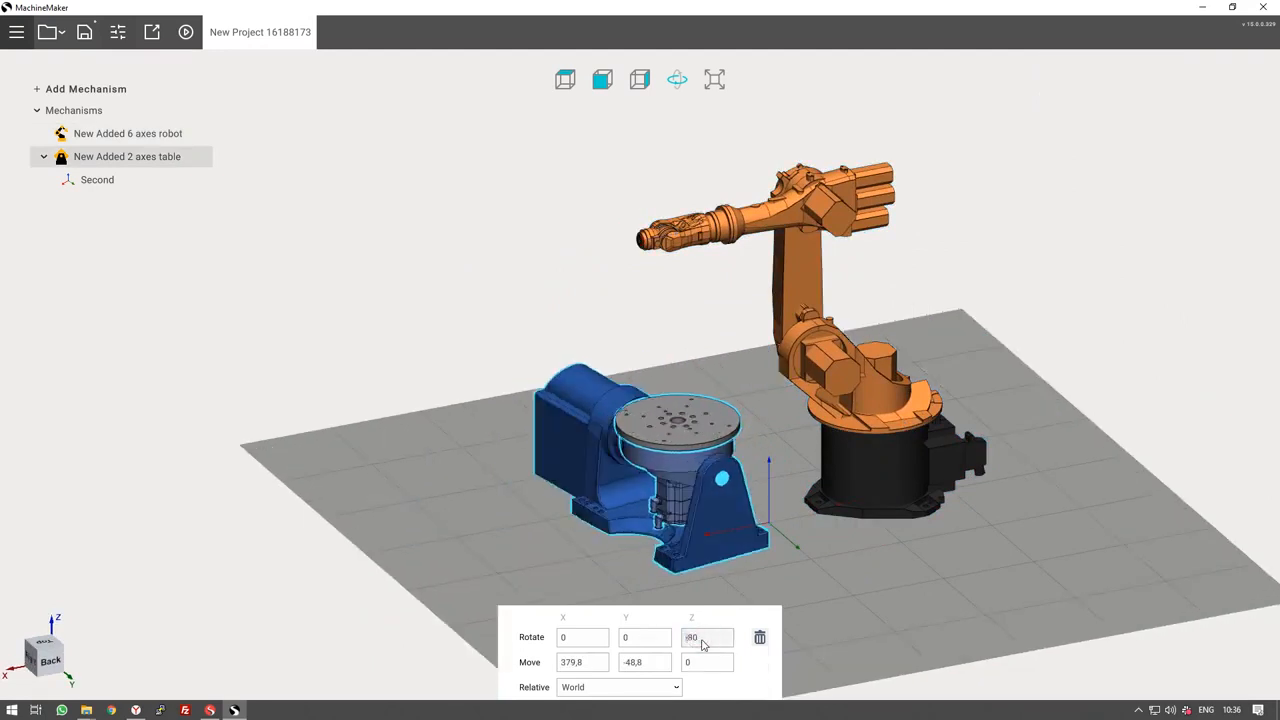
pyautogui.keyDown('ctrl'); pyautogui.moveTo(710, 509); pyautogui.dragTo(684, 516); pyautogui.keyUp('ctrl')
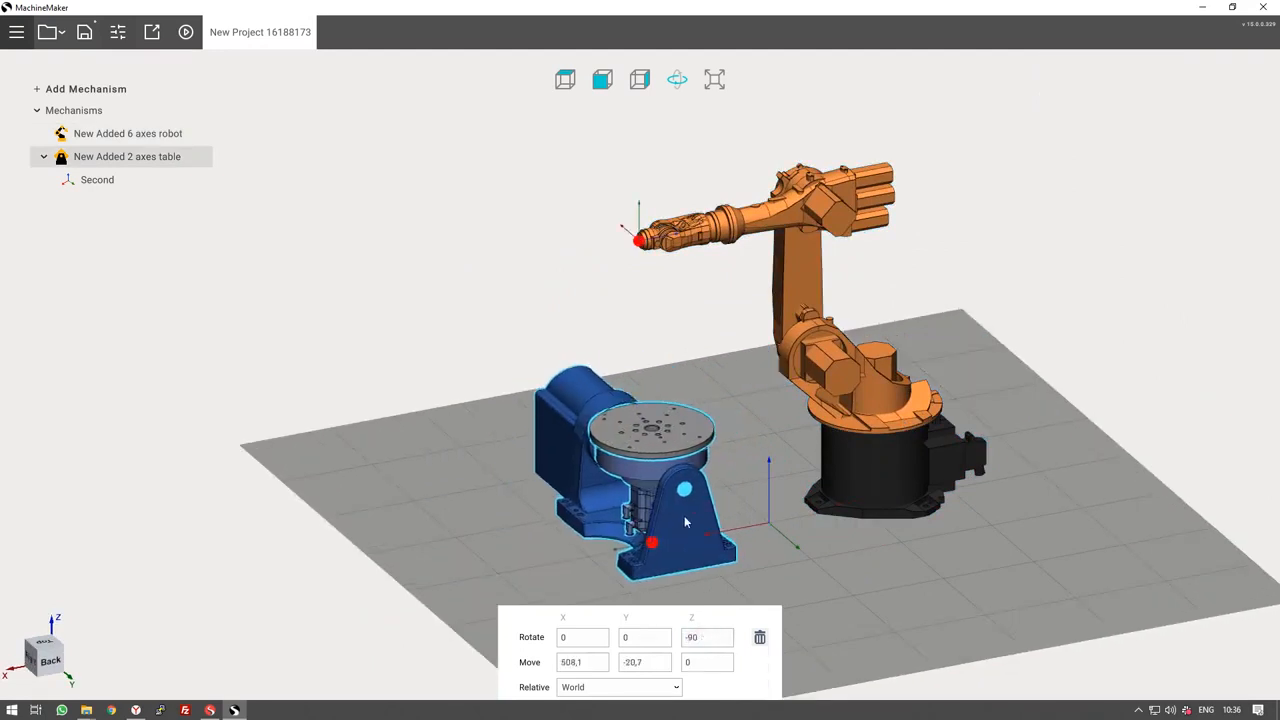
pyautogui.click(814, 540)
pyautogui.moveTo(838, 556); pyautogui.dragTo(686, 583, button='middle')
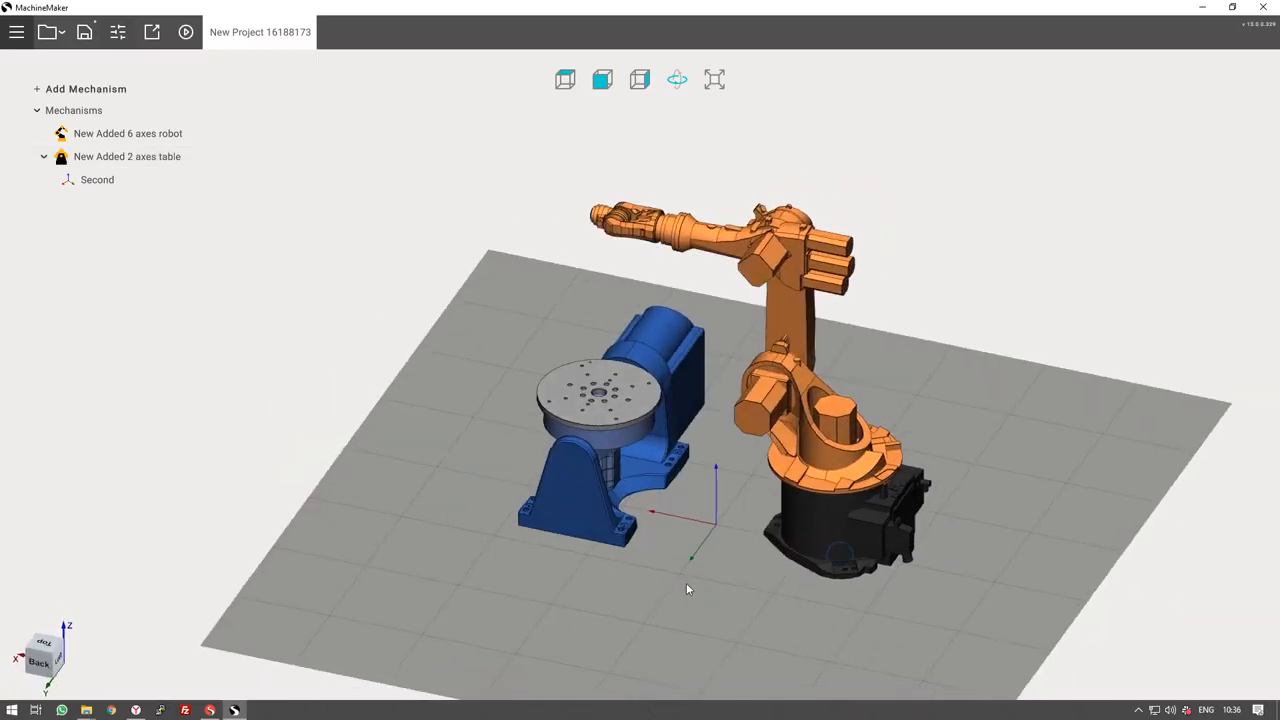
pyautogui.scroll(-1, 686, 583)
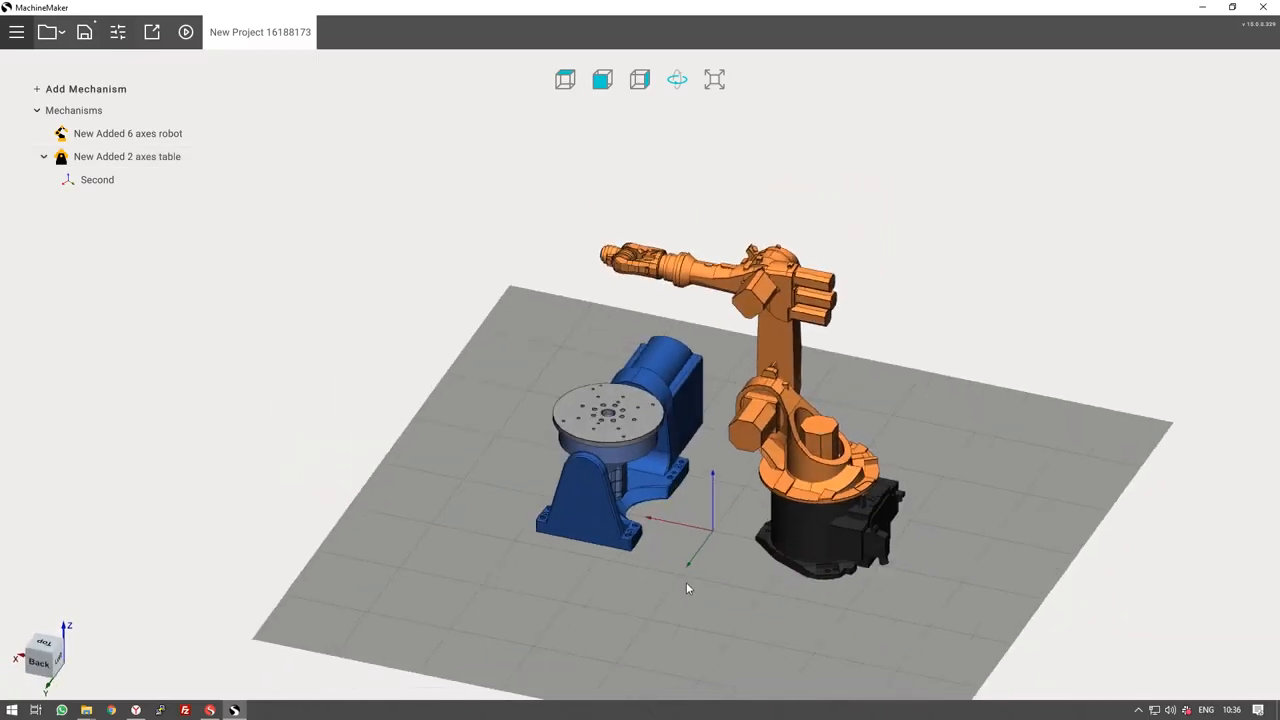
# Add an end effector mechanism to the cell and open its Mill Tool Holder model for editing.
pyautogui.click(116, 96)
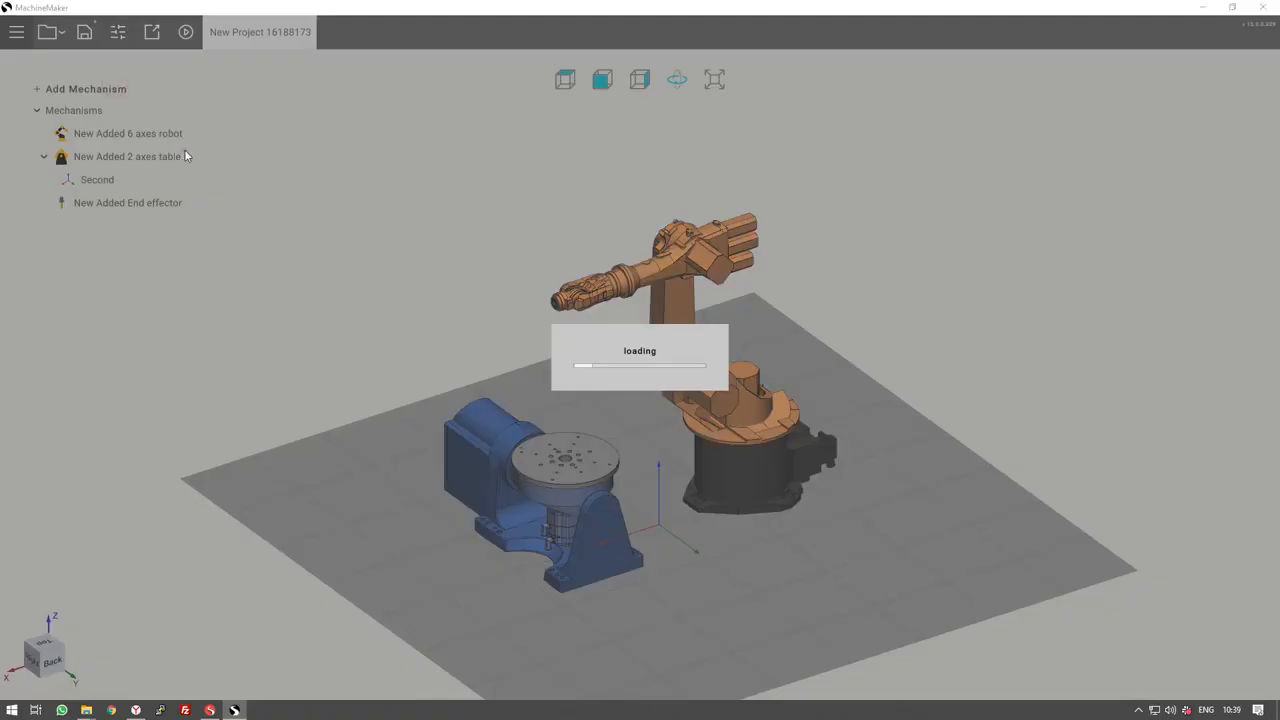
pyautogui.click(170, 141)
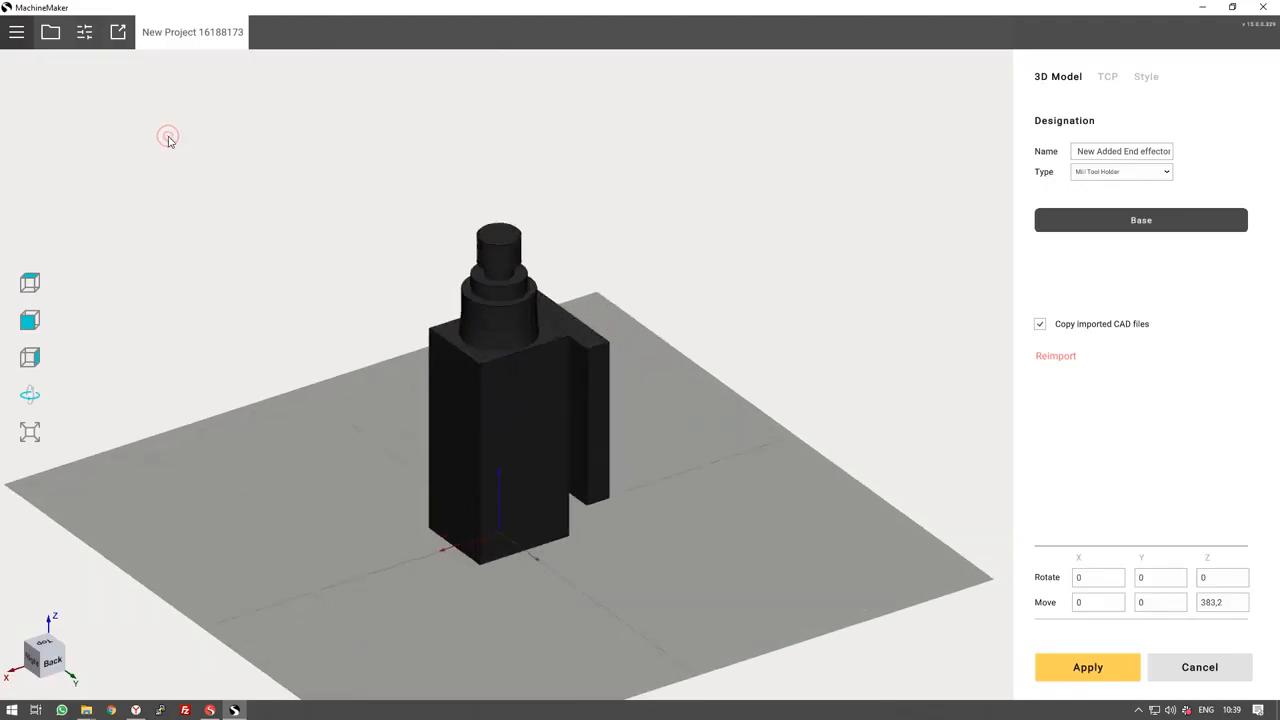
pyautogui.moveTo(408, 308); pyautogui.dragTo(315, 353)
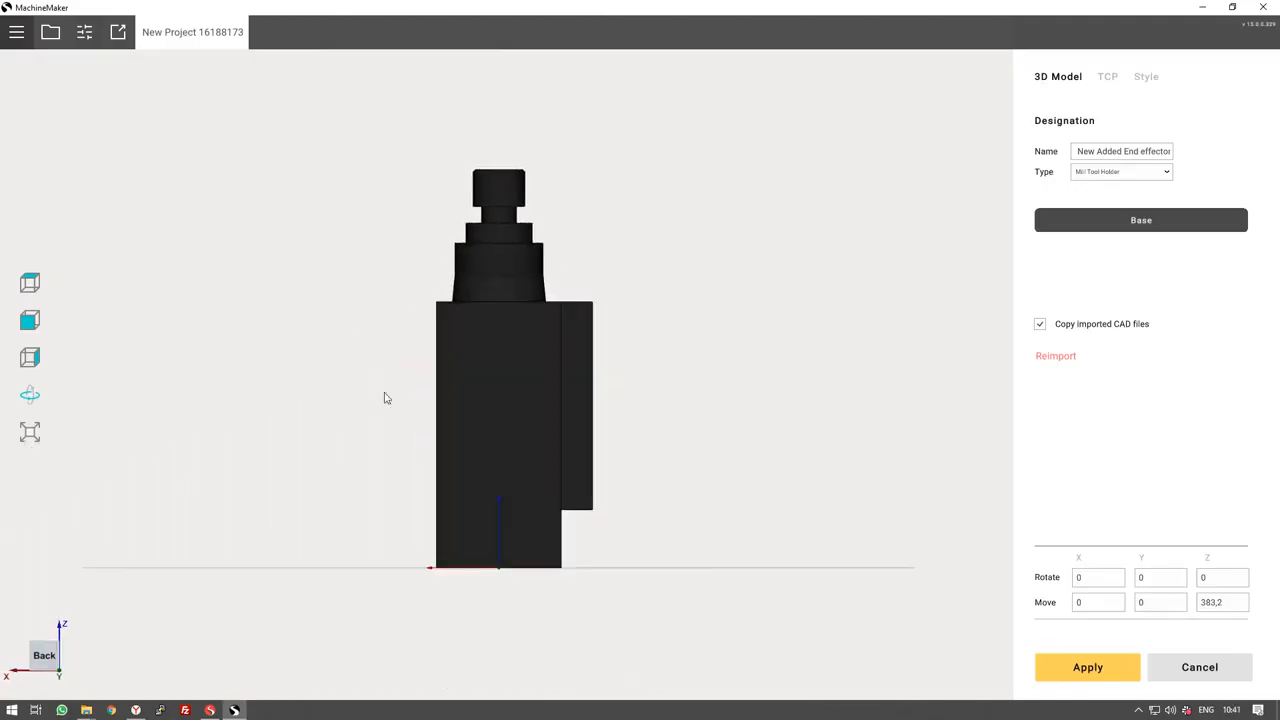
pyautogui.doubleClick(1209, 578)
pyautogui.write('90')
pyautogui.hotkey('ctrl', 'z')
# Rotate the spindle model -90 degrees about Y and seat its mounting plate on the floor at X -240, Z 90.
pyautogui.doubleClick(1145, 579)
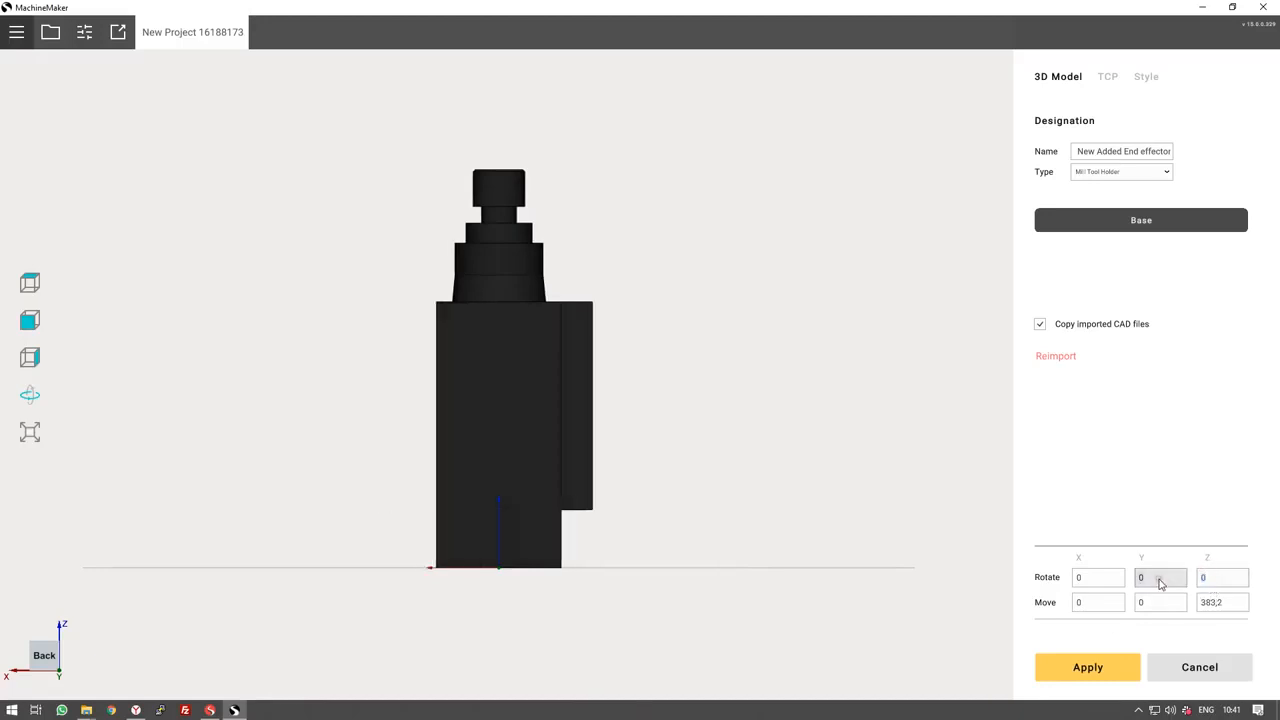
pyautogui.write('-110-90')
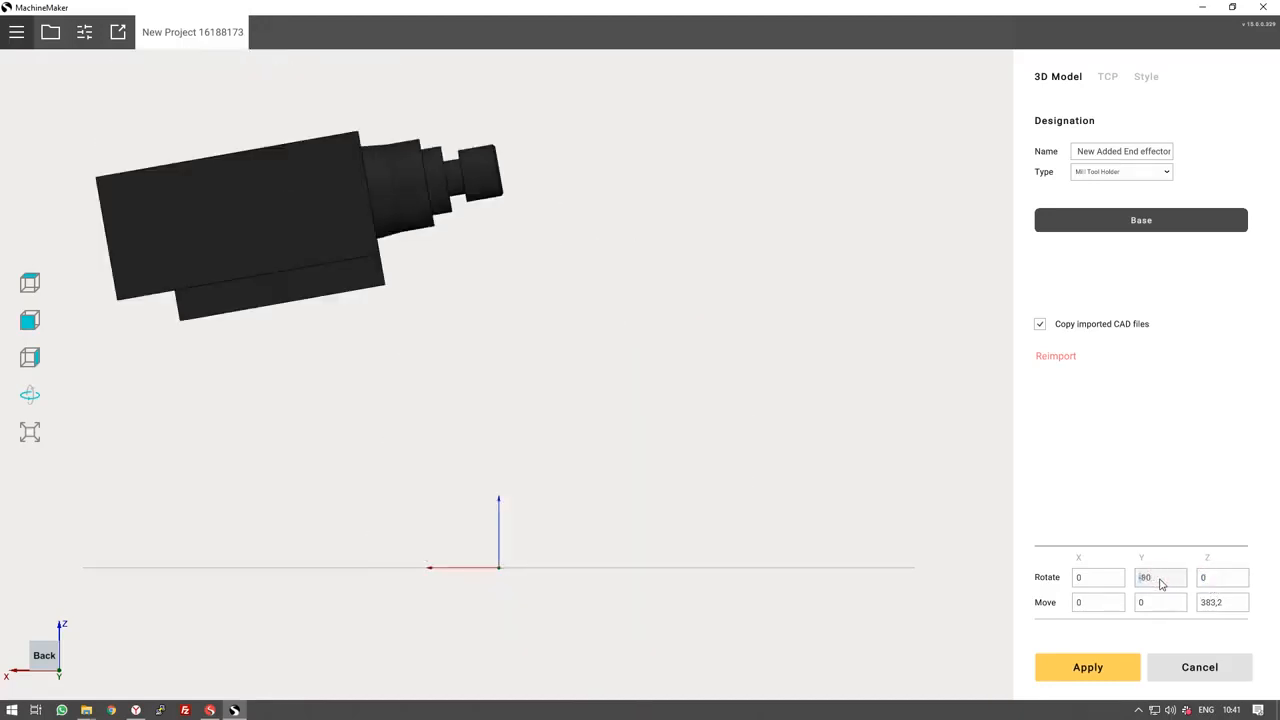
pyautogui.doubleClick(1222, 604)
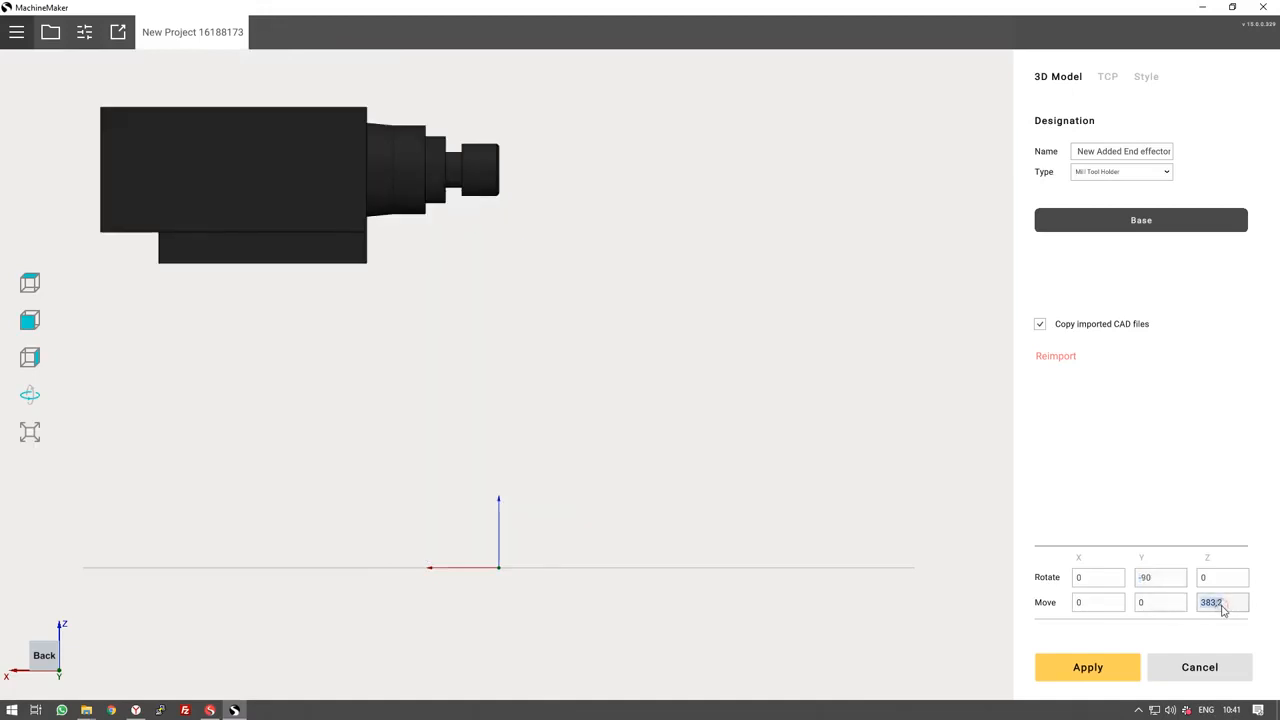
pyautogui.write('90')
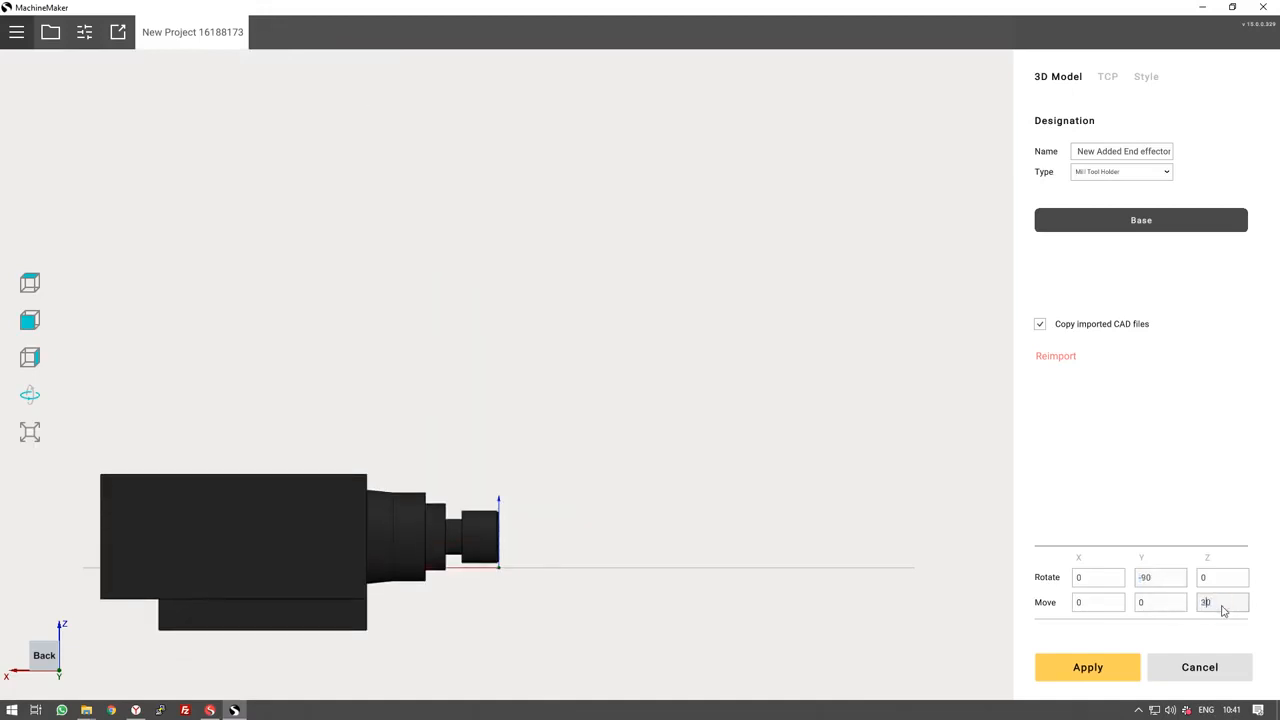
pyautogui.doubleClick(1110, 606)
pyautogui.write('-240')
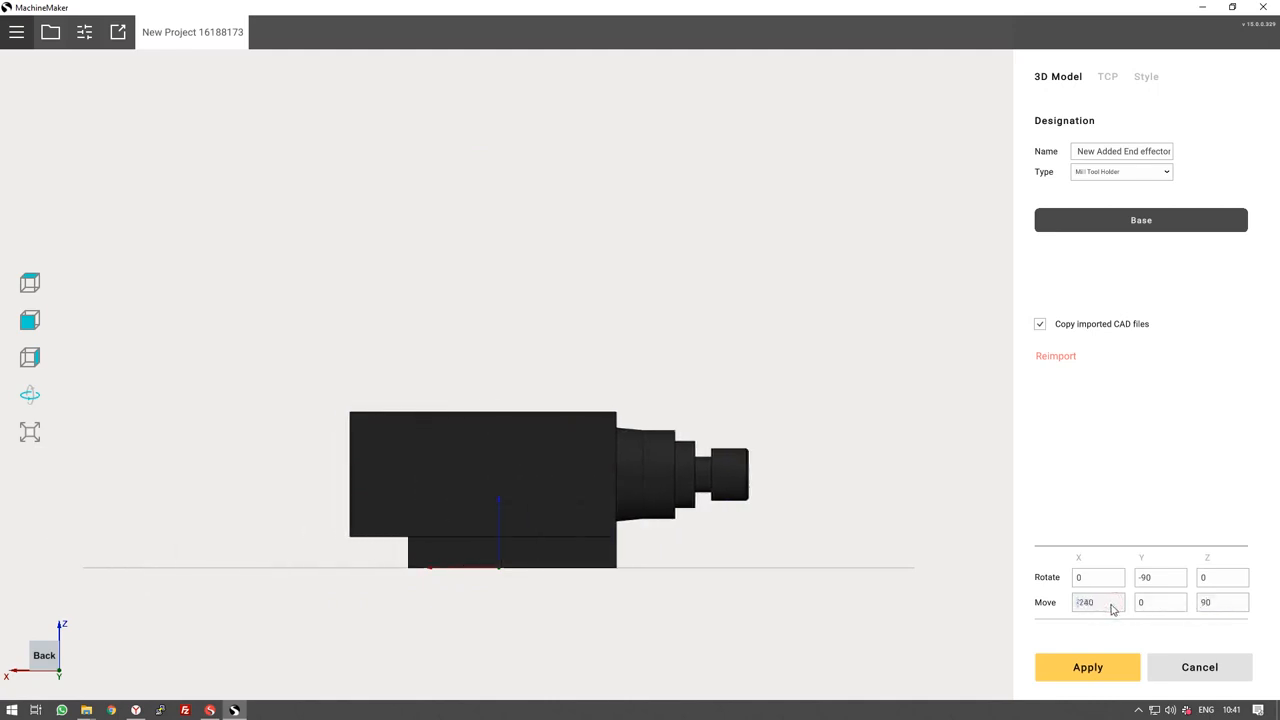
pyautogui.moveTo(574, 535); pyautogui.dragTo(547, 538, button='middle')
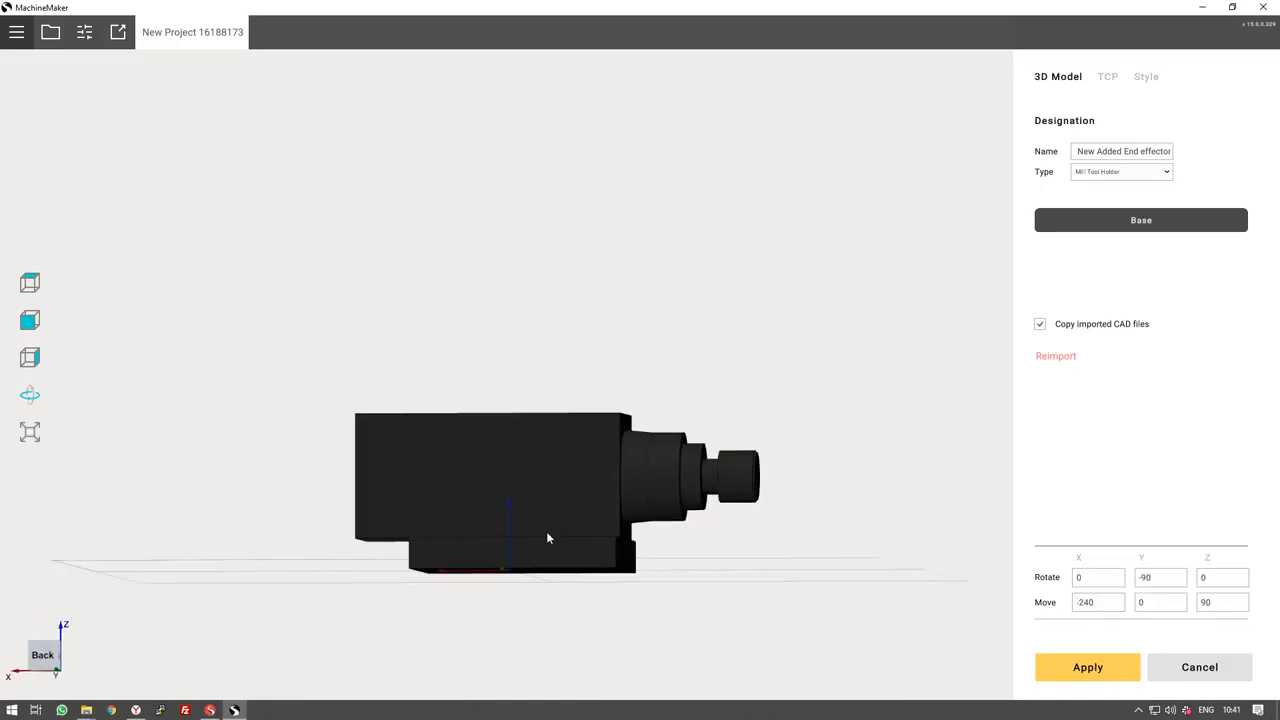
# In the end effector's TCP calibration, set C to 0 and lower Z to 90 so the tool origin meets the spindle axis.
pyautogui.click(1110, 77)
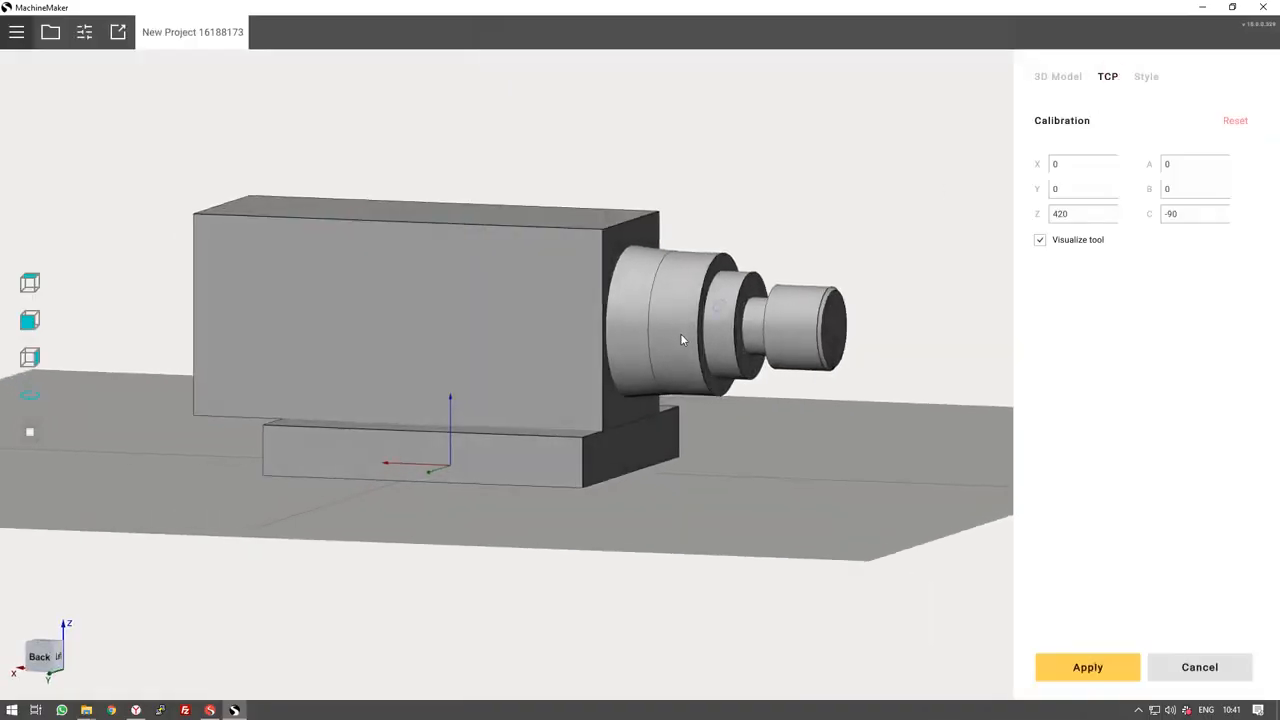
pyautogui.scroll(-2, 706, 360)
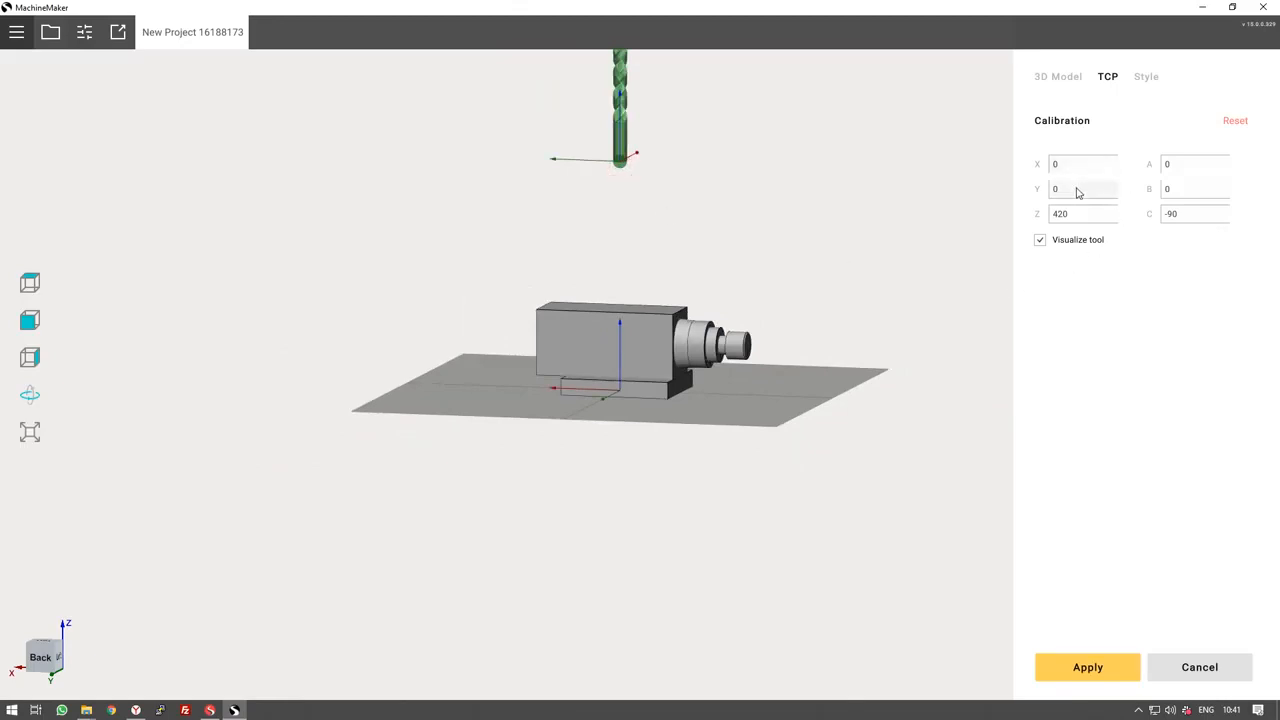
pyautogui.click(1188, 216)
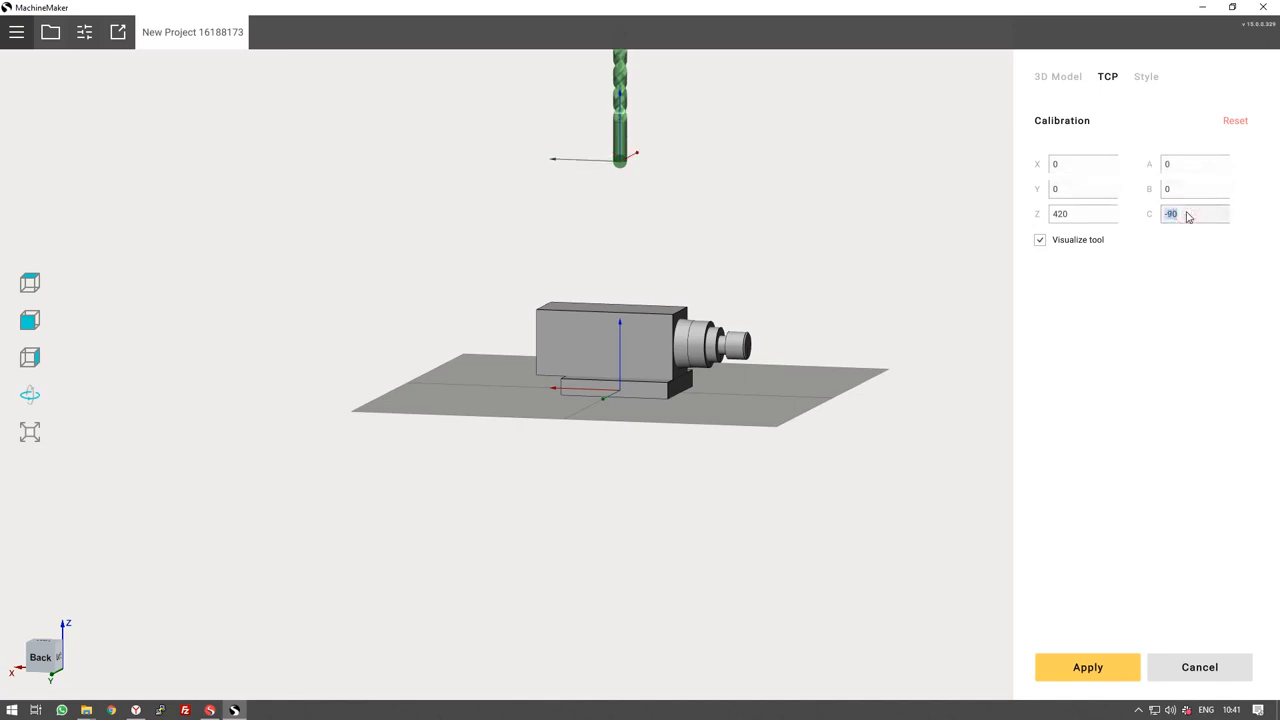
pyautogui.write('0')
pyautogui.click(1108, 218)
pyautogui.scroll(-14, 1105, 220)
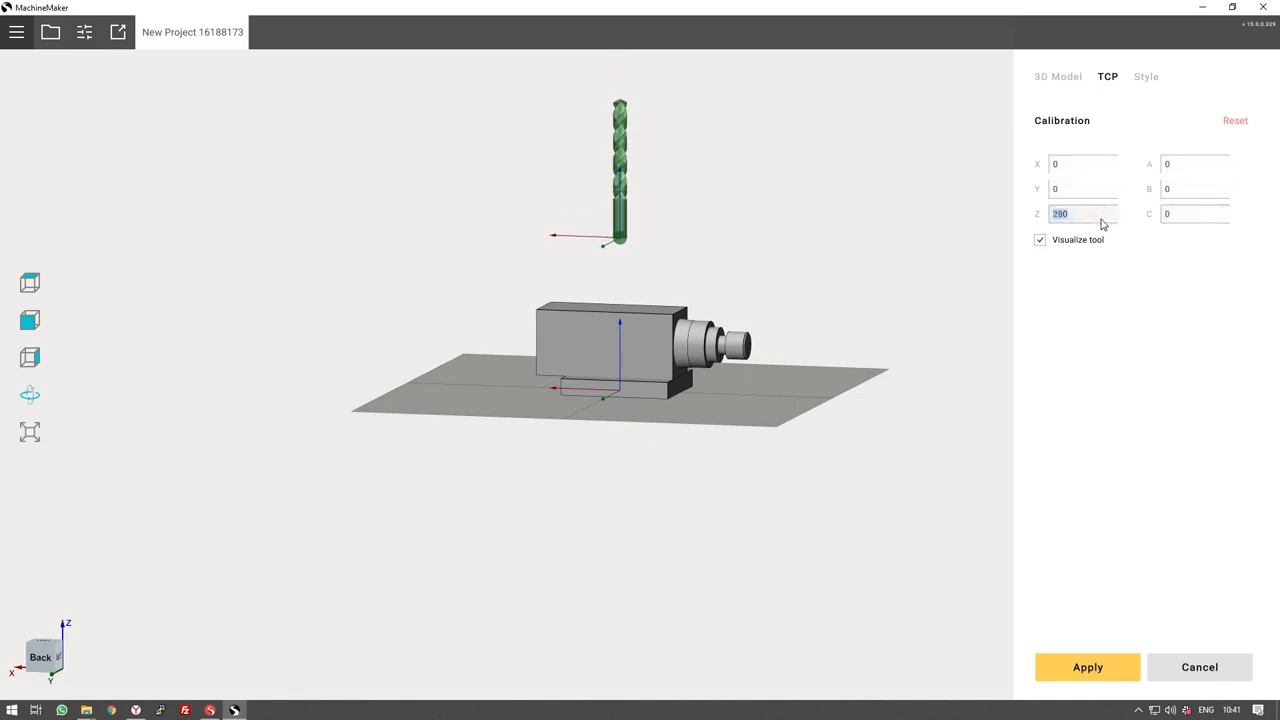
pyautogui.scroll(-16, 1103, 224)
pyautogui.moveTo(774, 366); pyautogui.dragTo(693, 367, button='middle')
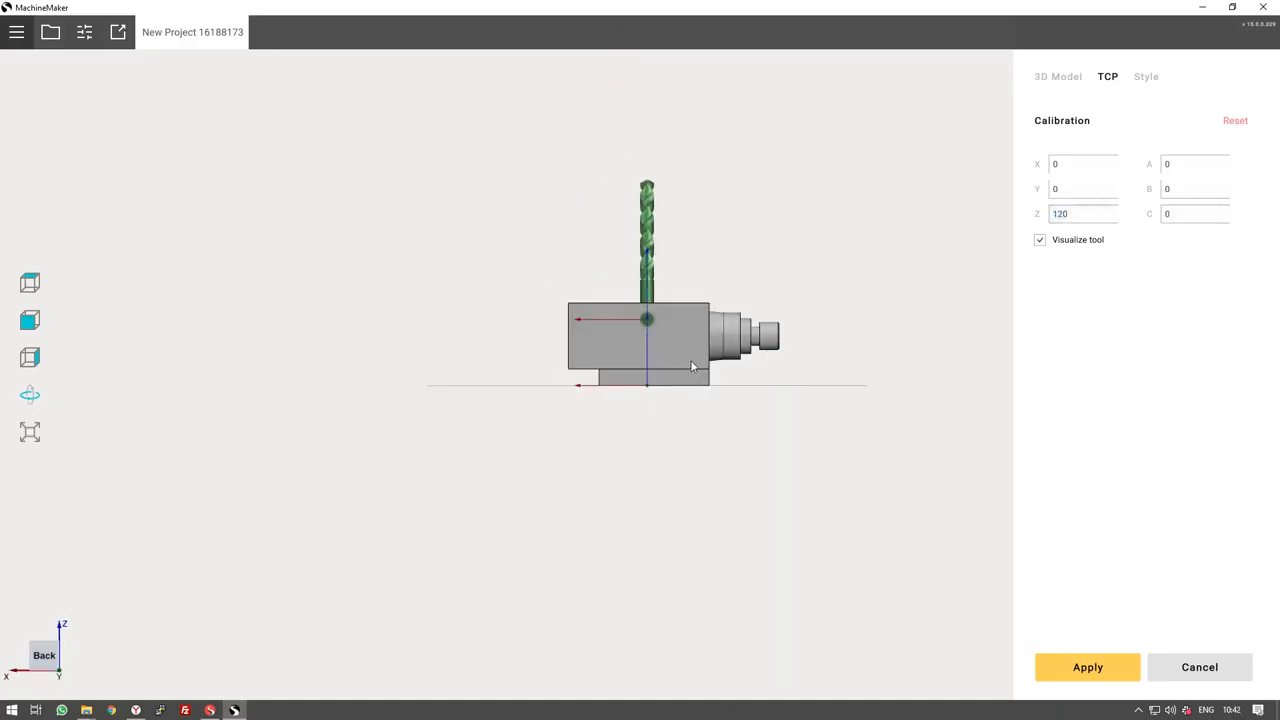
pyautogui.moveTo(1008, 270); pyautogui.dragTo(780, 306, button='middle')
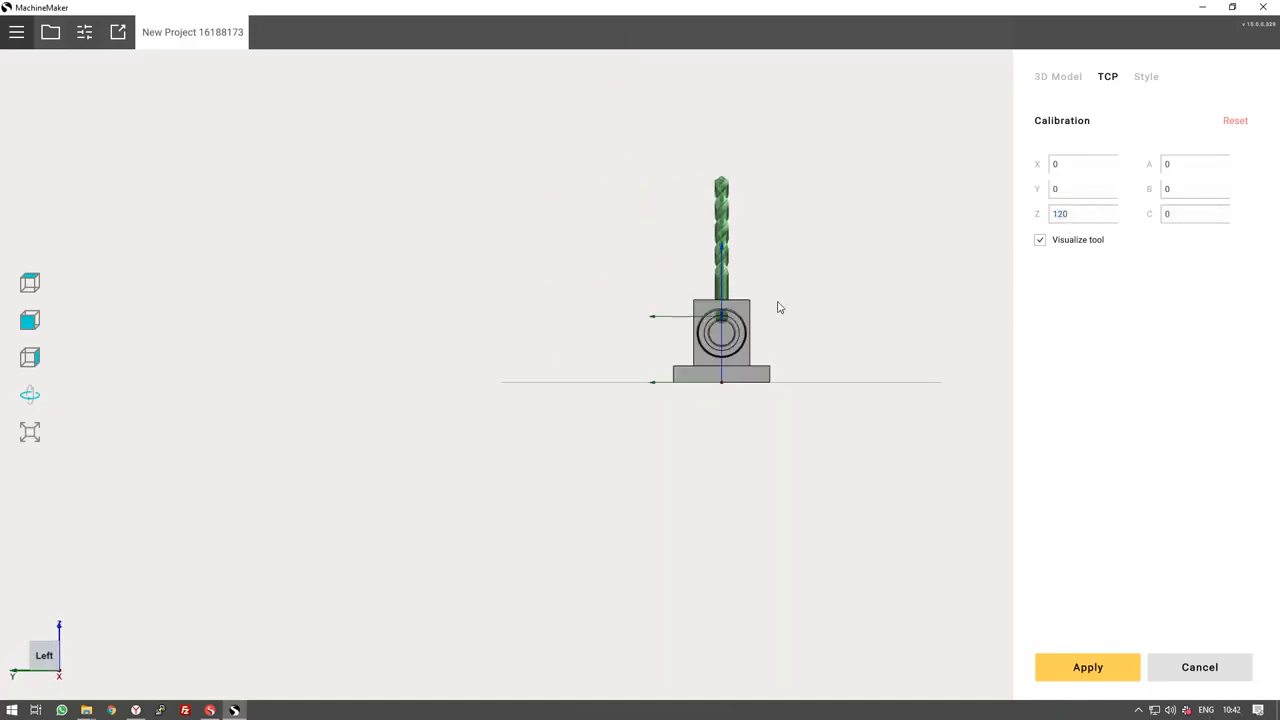
pyautogui.scroll(5, 778, 308)
pyautogui.scroll(-3, 1076, 218)
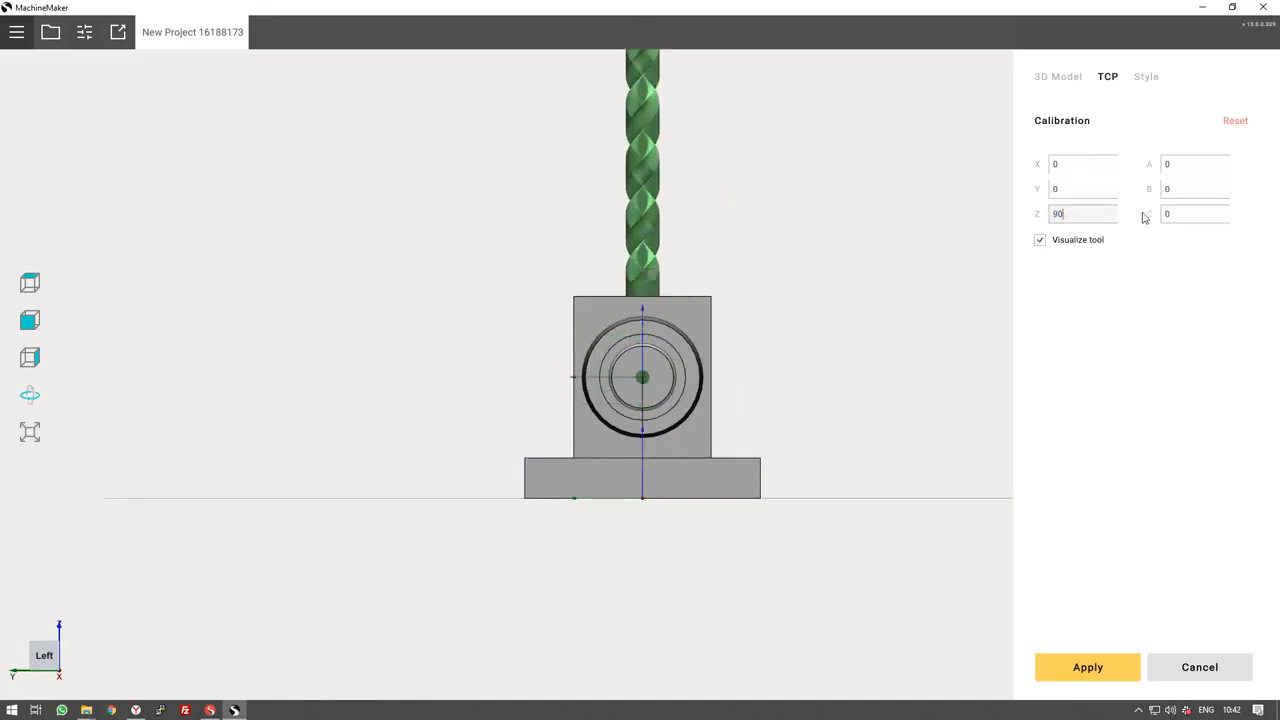
# Set the TCP's B angle to -90 so the visualized tool lies along the spindle axis.
pyautogui.click(1166, 171)
pyautogui.scroll(2, 1167, 171)
pyautogui.scroll(-2, 1167, 172)
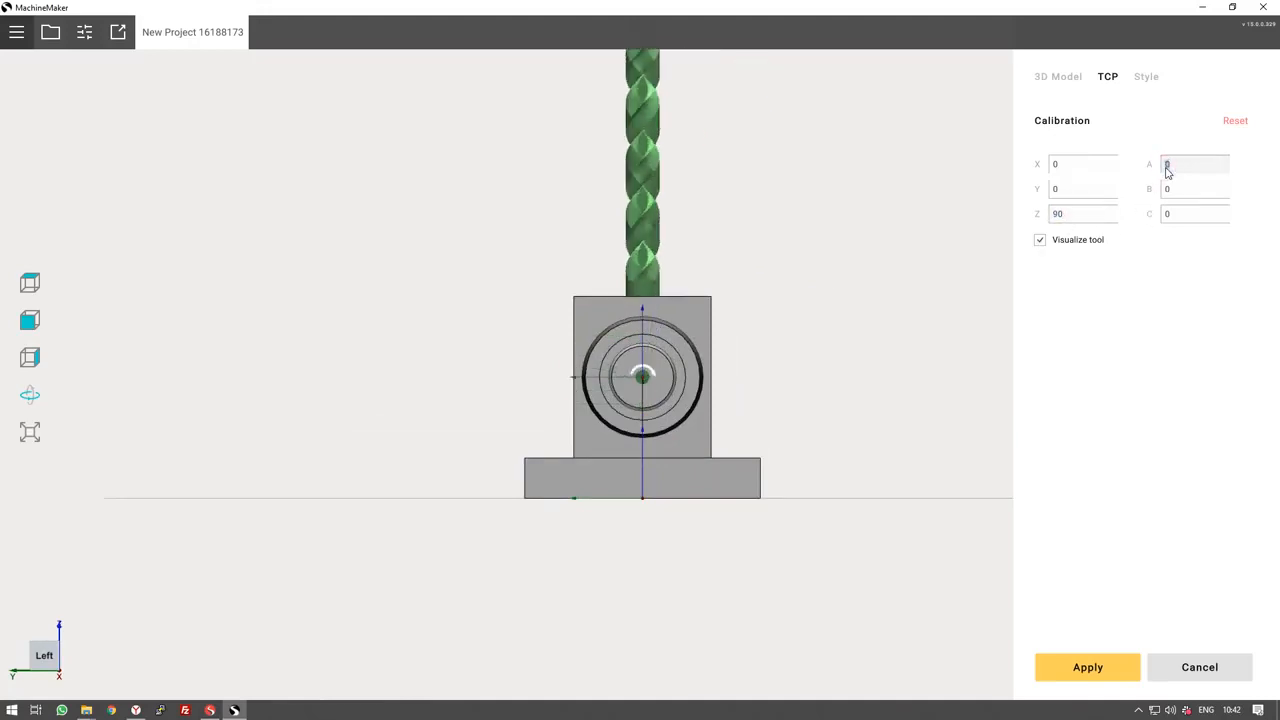
pyautogui.click(1178, 191)
pyautogui.scroll(8, 1179, 192)
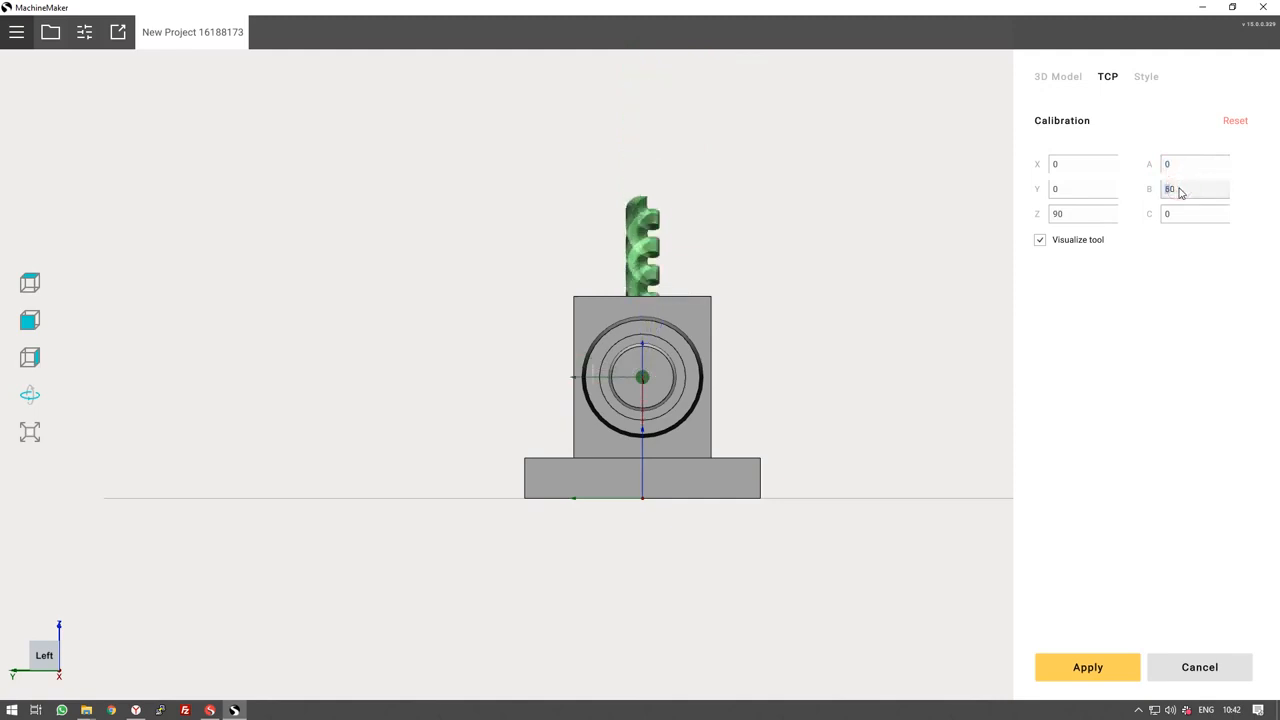
pyautogui.scroll(-16, 1179, 192)
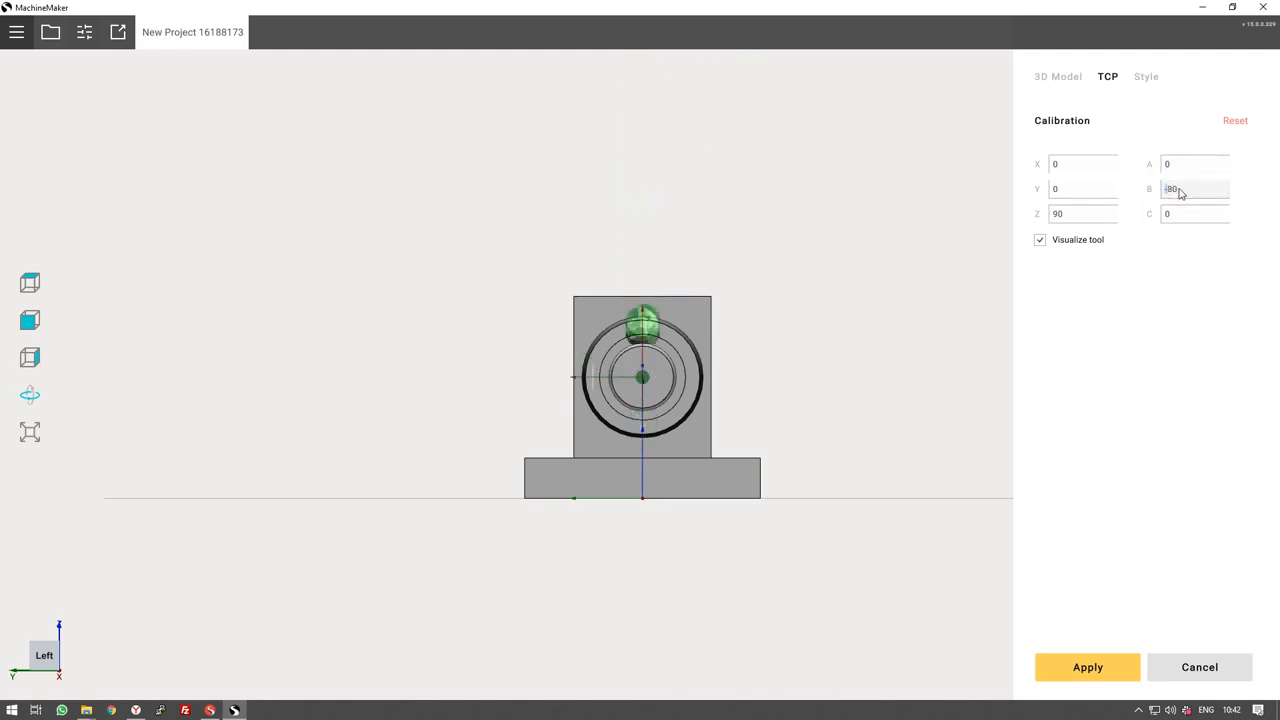
pyautogui.scroll(-1, 1180, 193)
pyautogui.moveTo(656, 374); pyautogui.dragTo(911, 374)
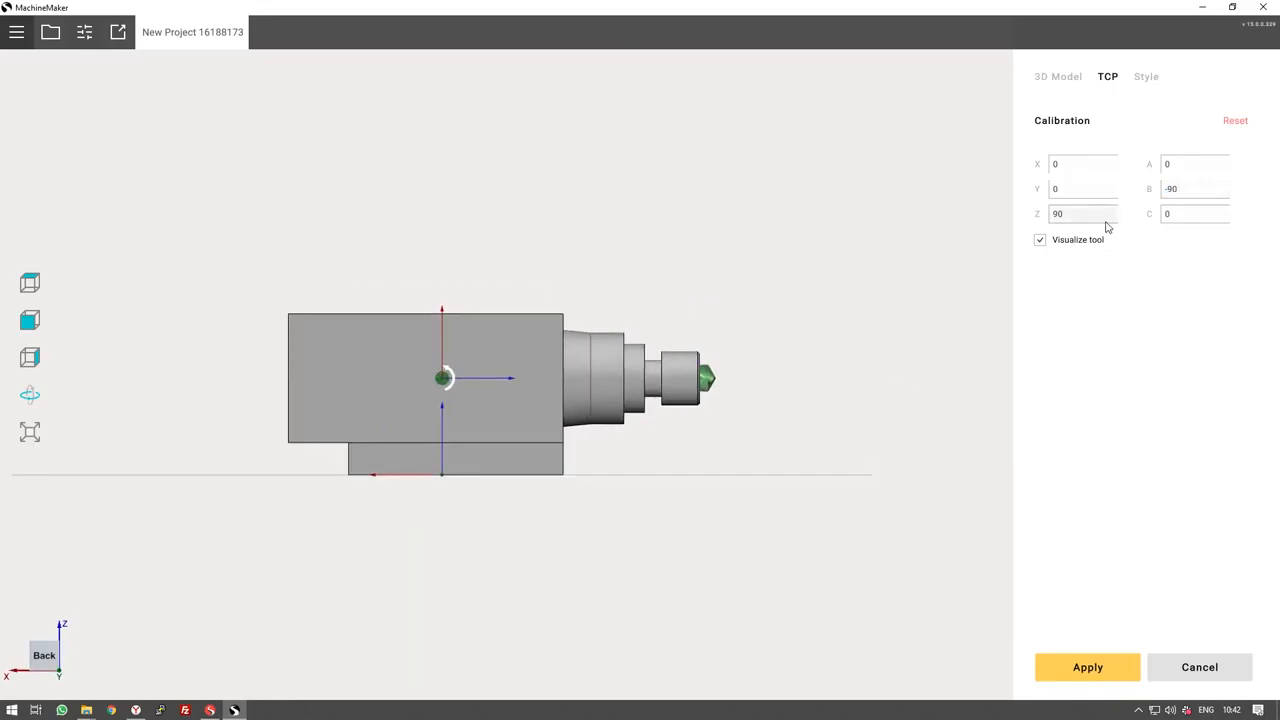
# Move the TCP to X -240, keeping Y at 0, so the tool origin sits on the spindle nose's end face.
pyautogui.click(1088, 190)
pyautogui.scroll(2, 1090, 192)
pyautogui.scroll(6, 1092, 198)
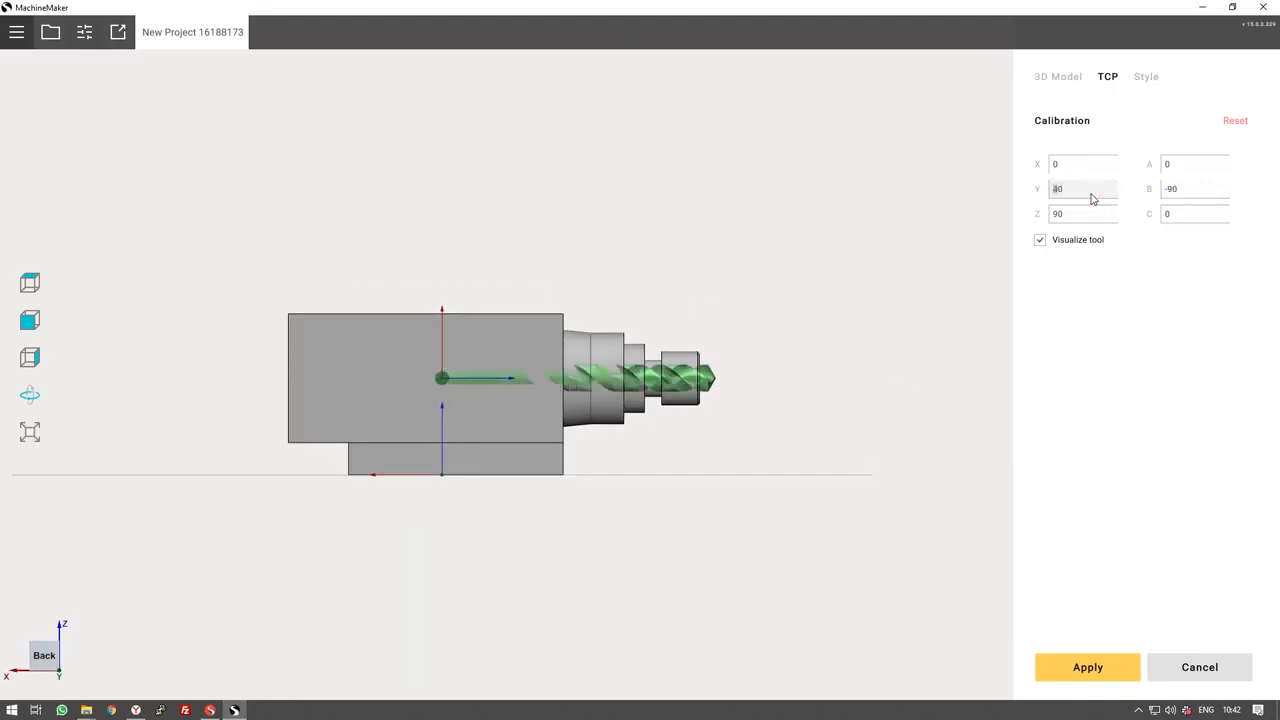
pyautogui.scroll(-8, 1093, 197)
pyautogui.click(1088, 166)
pyautogui.scroll(4, 1088, 168)
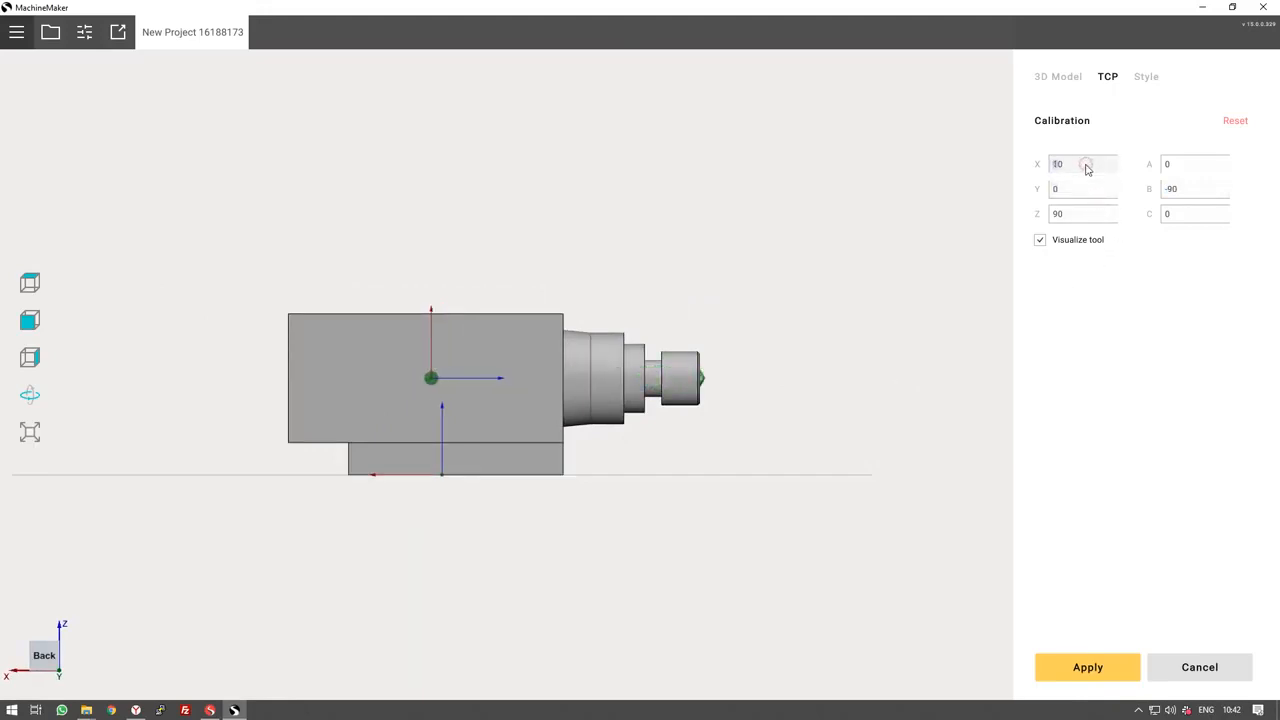
pyautogui.scroll(19, 1088, 170)
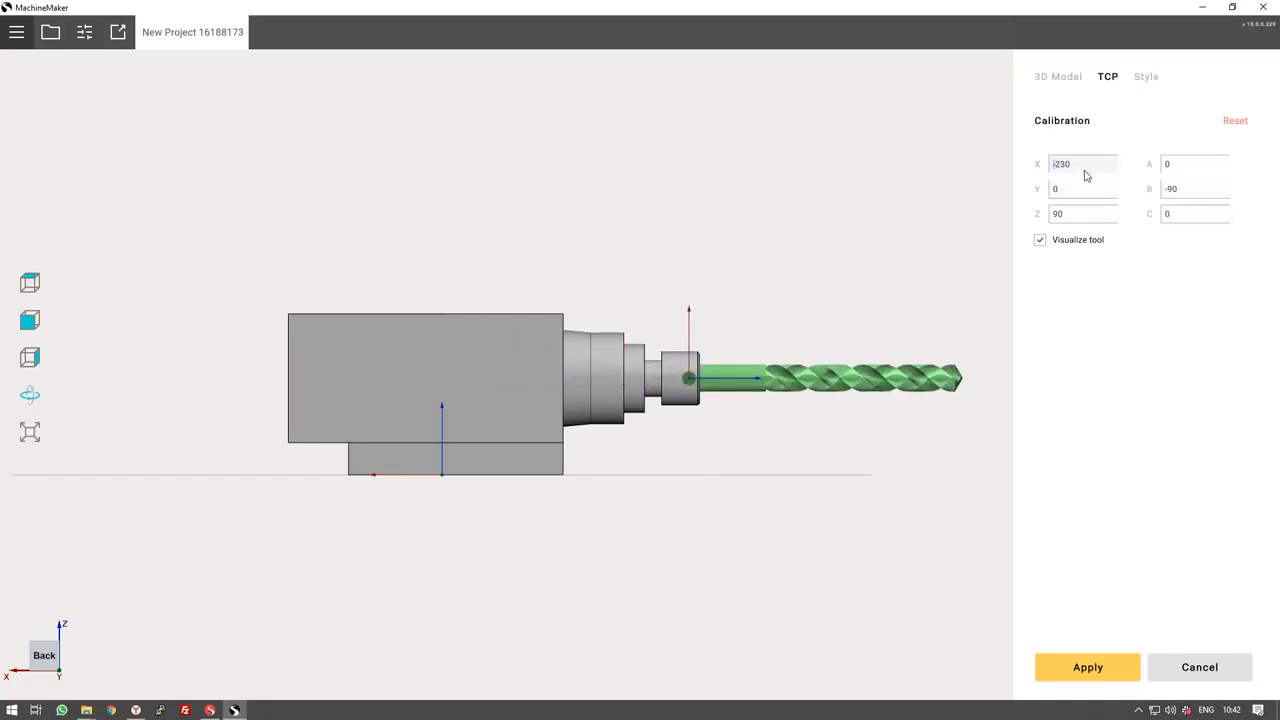
pyautogui.scroll(1, 1087, 175)
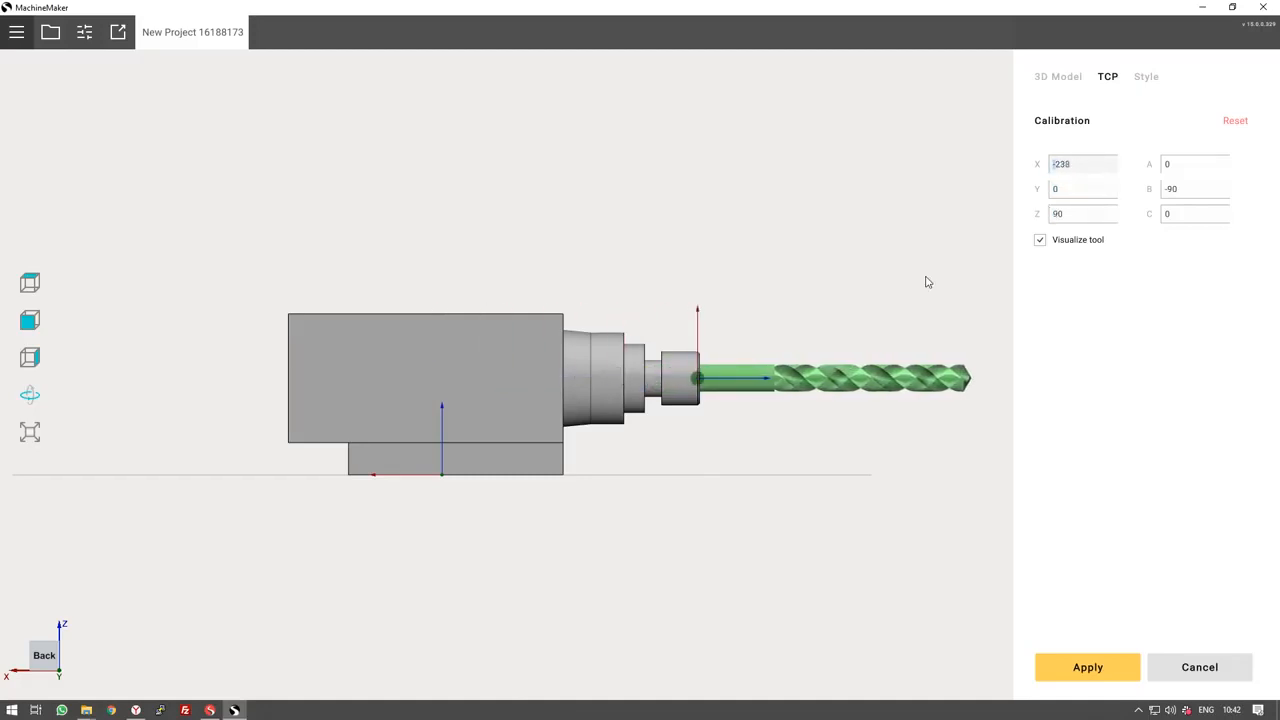
pyautogui.scroll(3, 769, 351)
pyautogui.scroll(4, 560, 436)
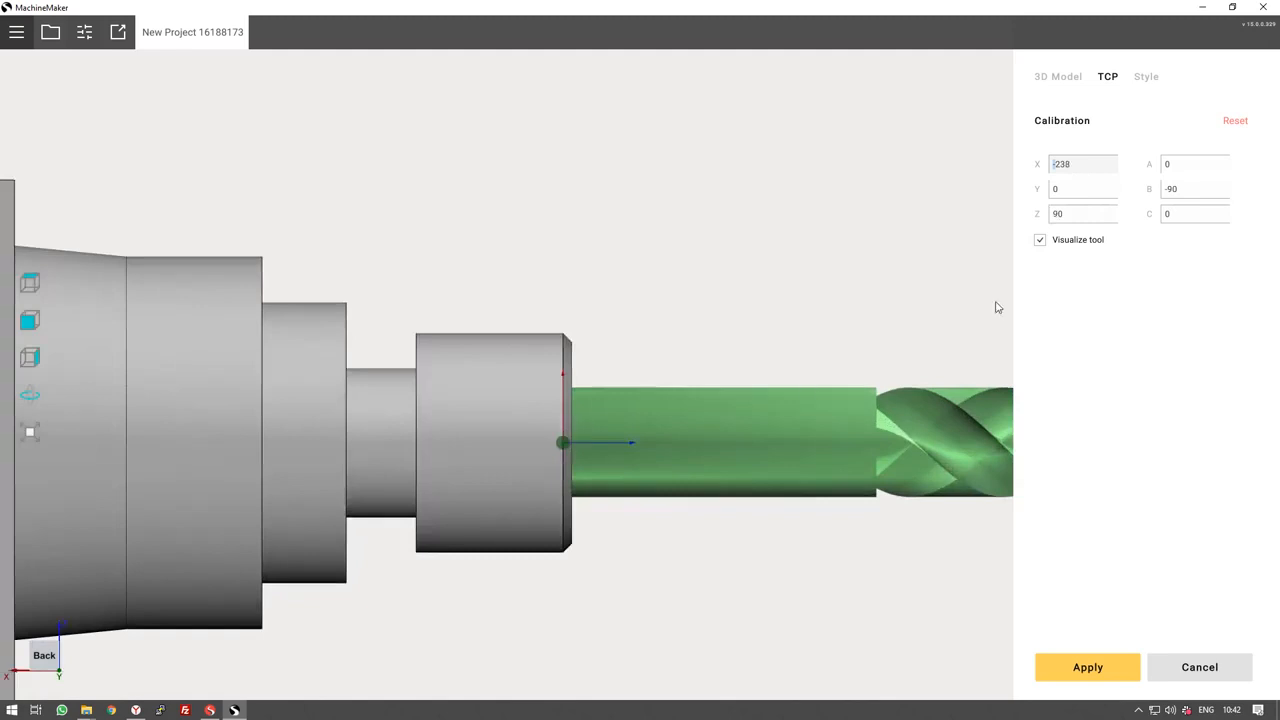
pyautogui.scroll(1, 1083, 170)
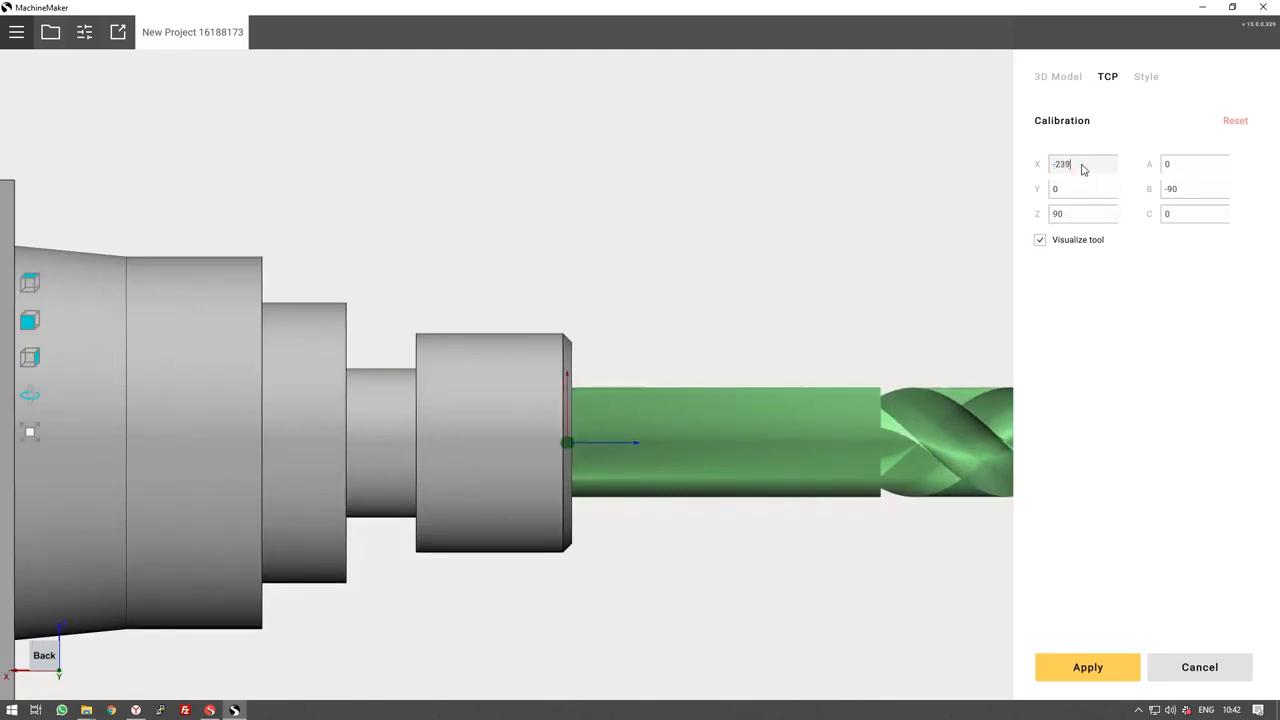
pyautogui.scroll(1, 1083, 170)
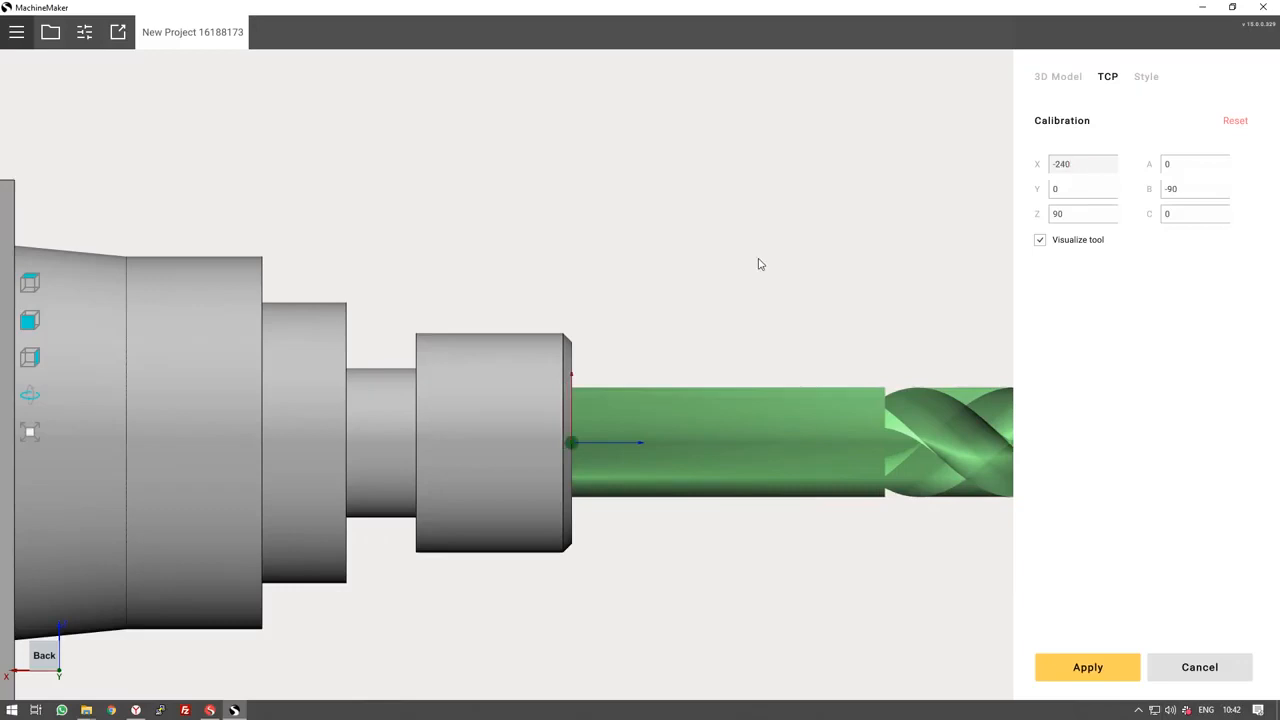
# Color the end effector base red and apply the end effector settings.
pyautogui.click(1145, 79)
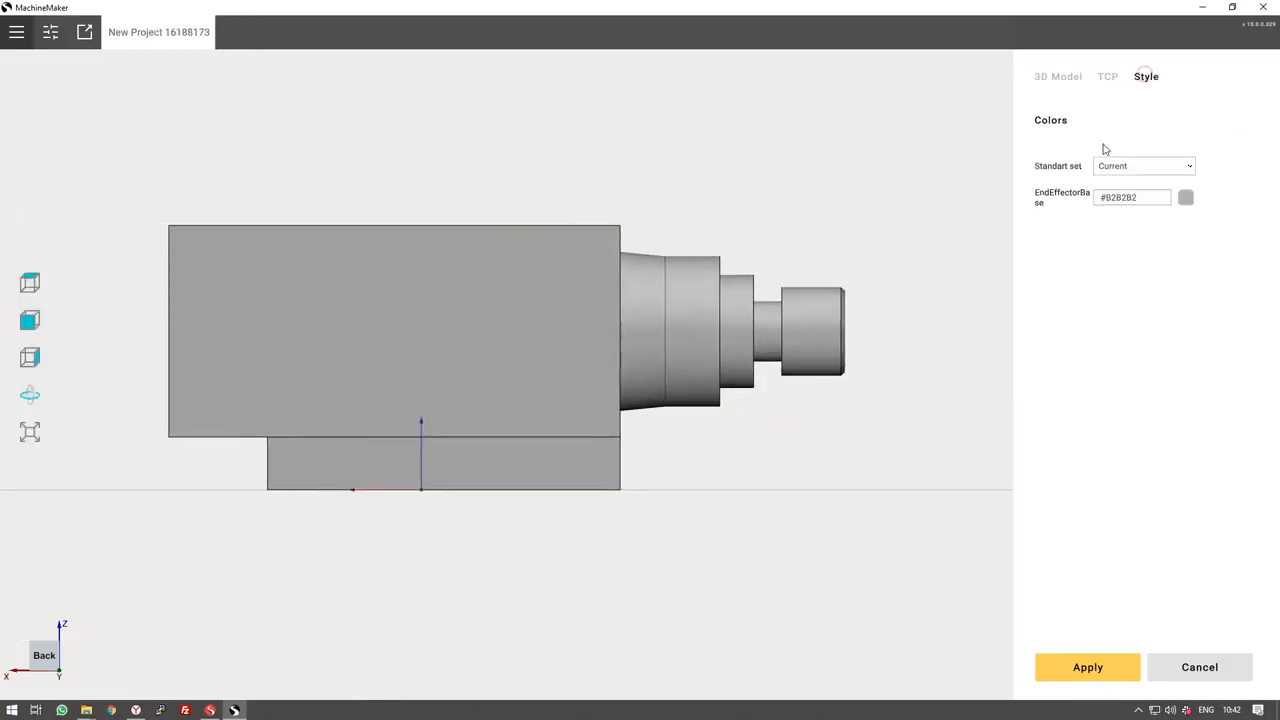
pyautogui.click(1186, 202)
pyautogui.moveTo(966, 188); pyautogui.dragTo(995, 185)
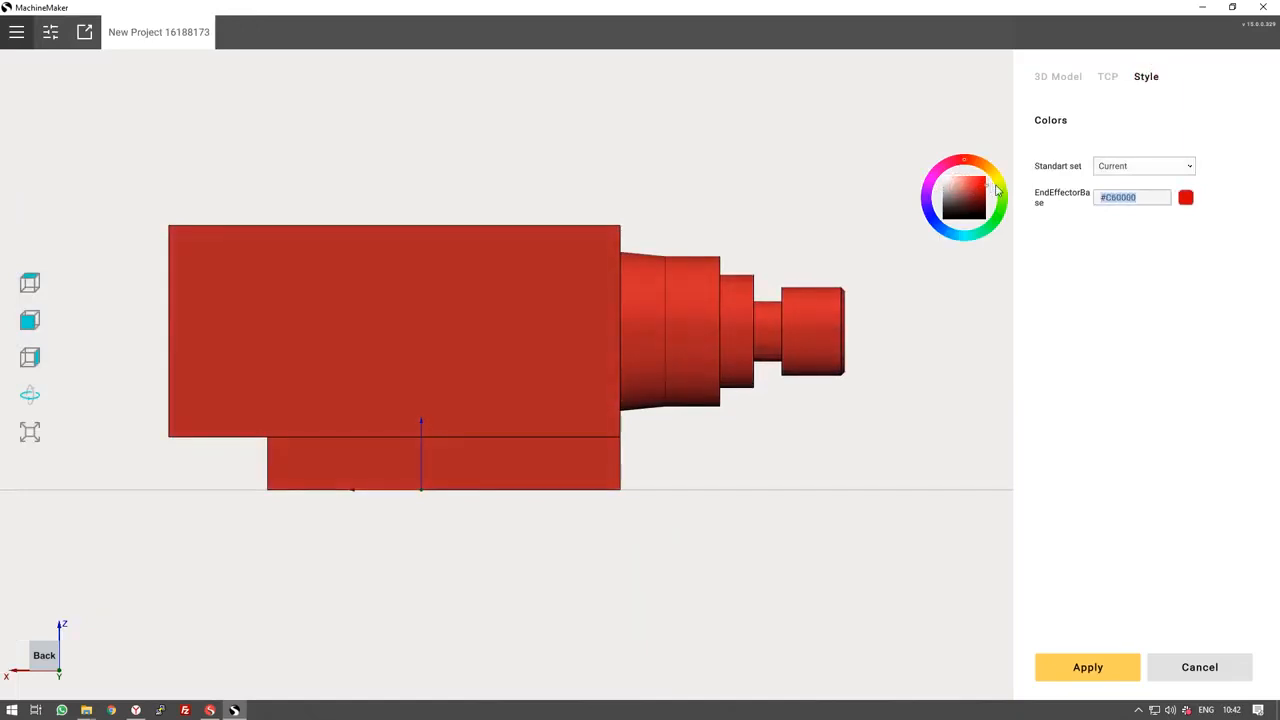
pyautogui.click(1087, 666)
# Attach the red spindle end effector to the six-axis robot's flange.
pyautogui.scroll(-3, 955, 470)
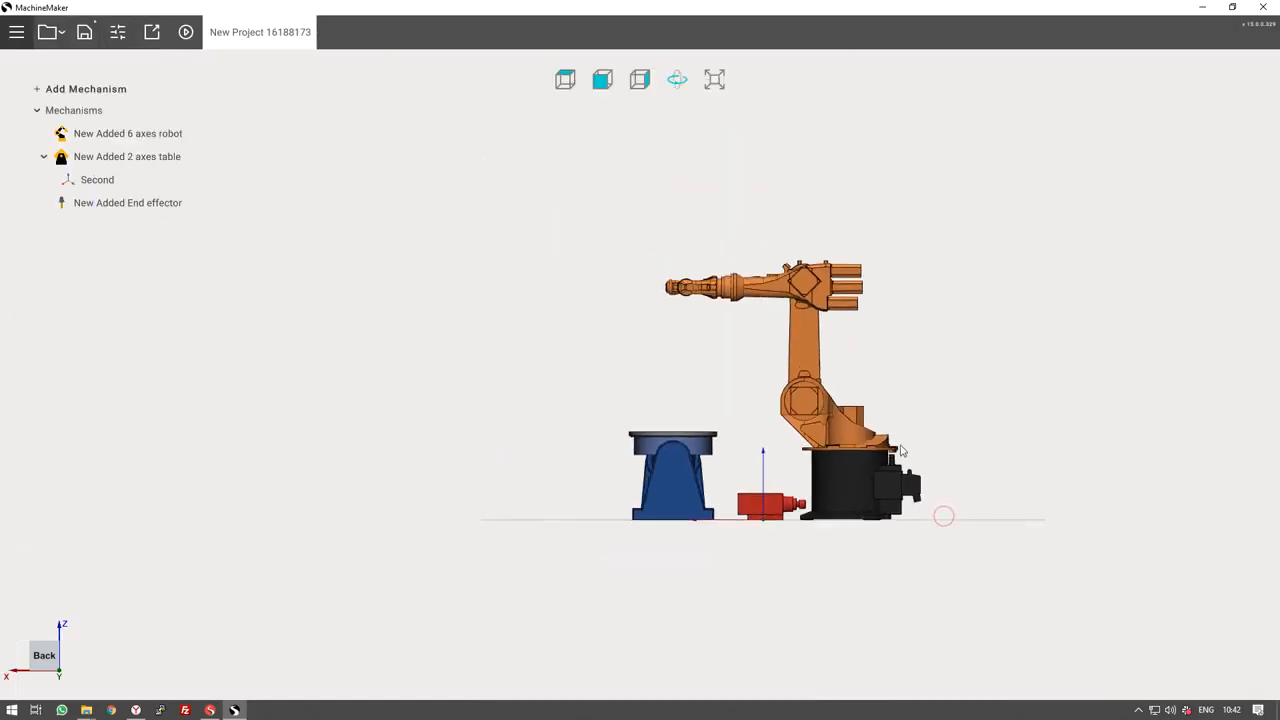
pyautogui.moveTo(900, 450); pyautogui.dragTo(978, 511, button='middle')
pyautogui.moveTo(787, 506); pyautogui.dragTo(675, 318)
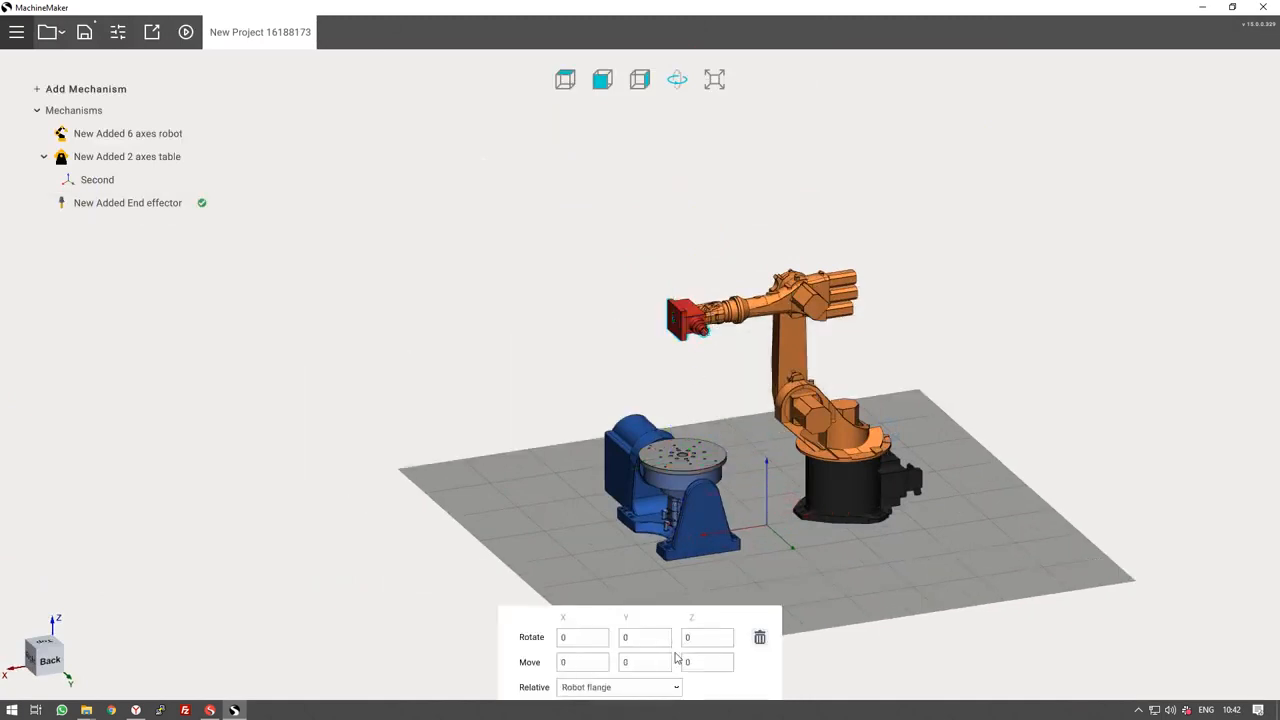
pyautogui.moveTo(727, 455); pyautogui.dragTo(665, 478, button='middle')
pyautogui.scroll(5, 675, 358)
# Rotate the spindle -180 degrees about X and 90 degrees about Z relative to the robot flange so it points straight down.
pyautogui.click(583, 640)
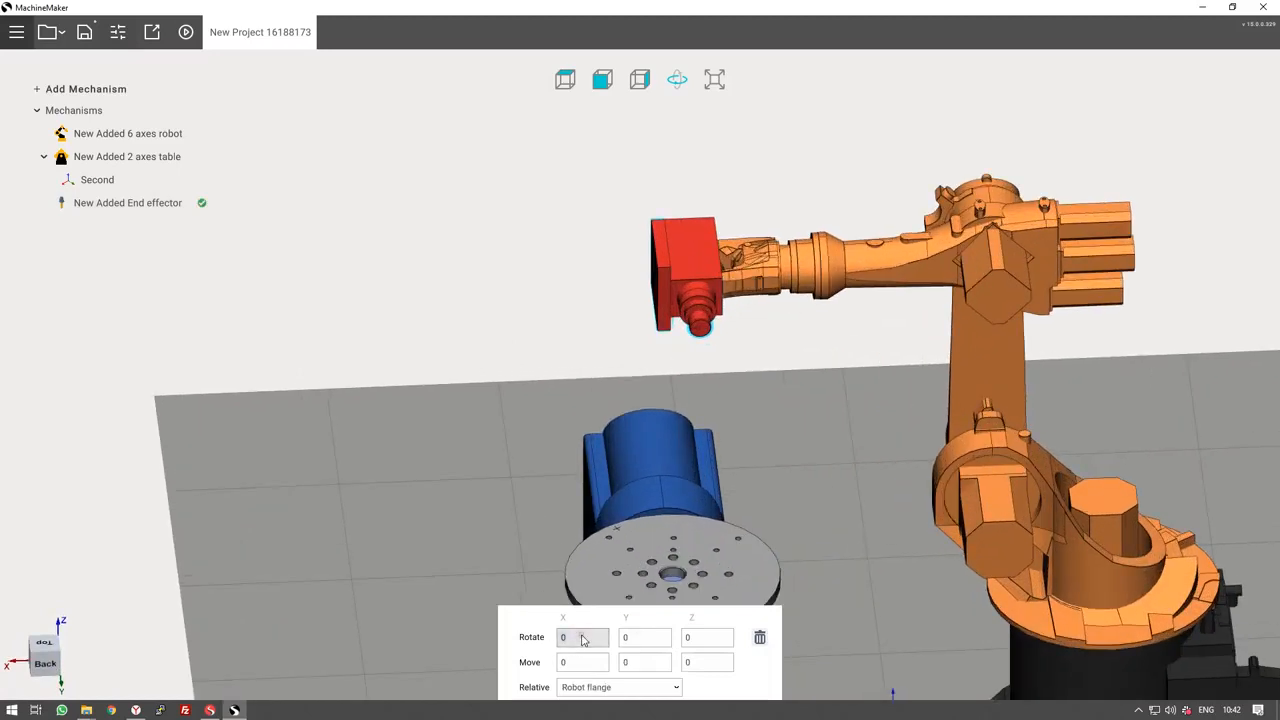
pyautogui.scroll(-17, 583, 640)
pyautogui.scroll(-1, 583, 640)
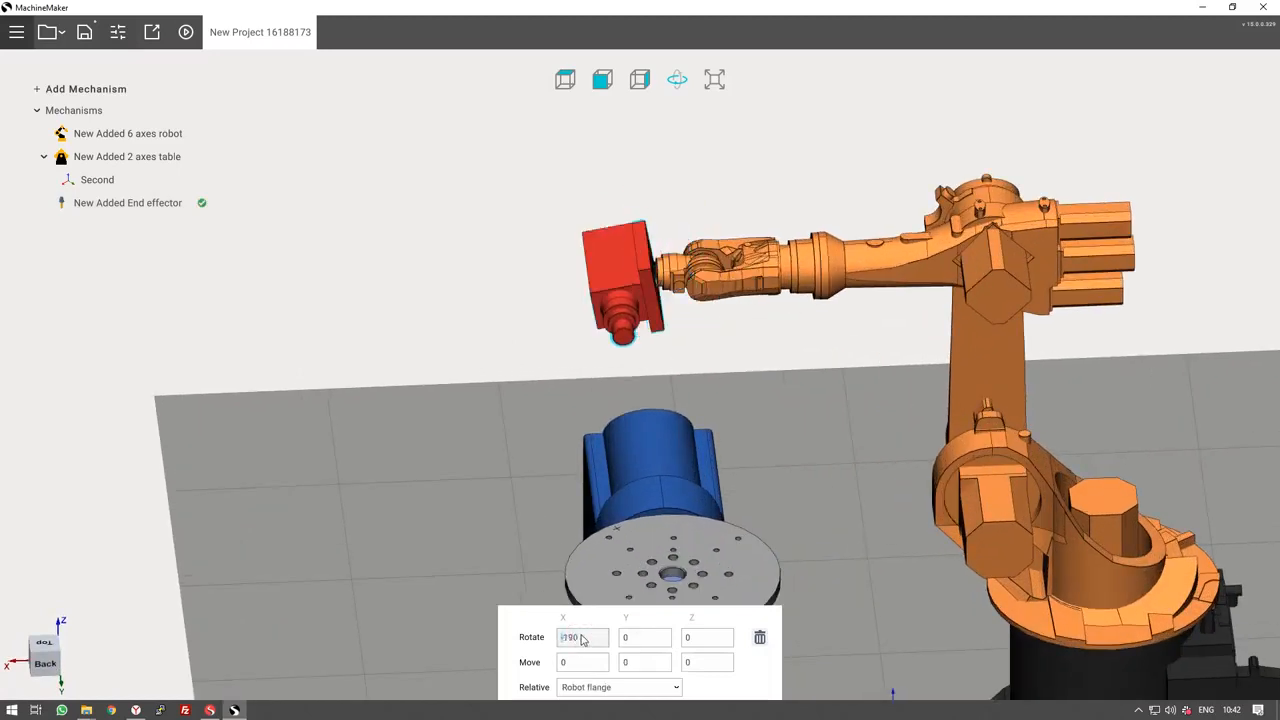
pyautogui.click(697, 640)
pyautogui.scroll(2, 698, 642)
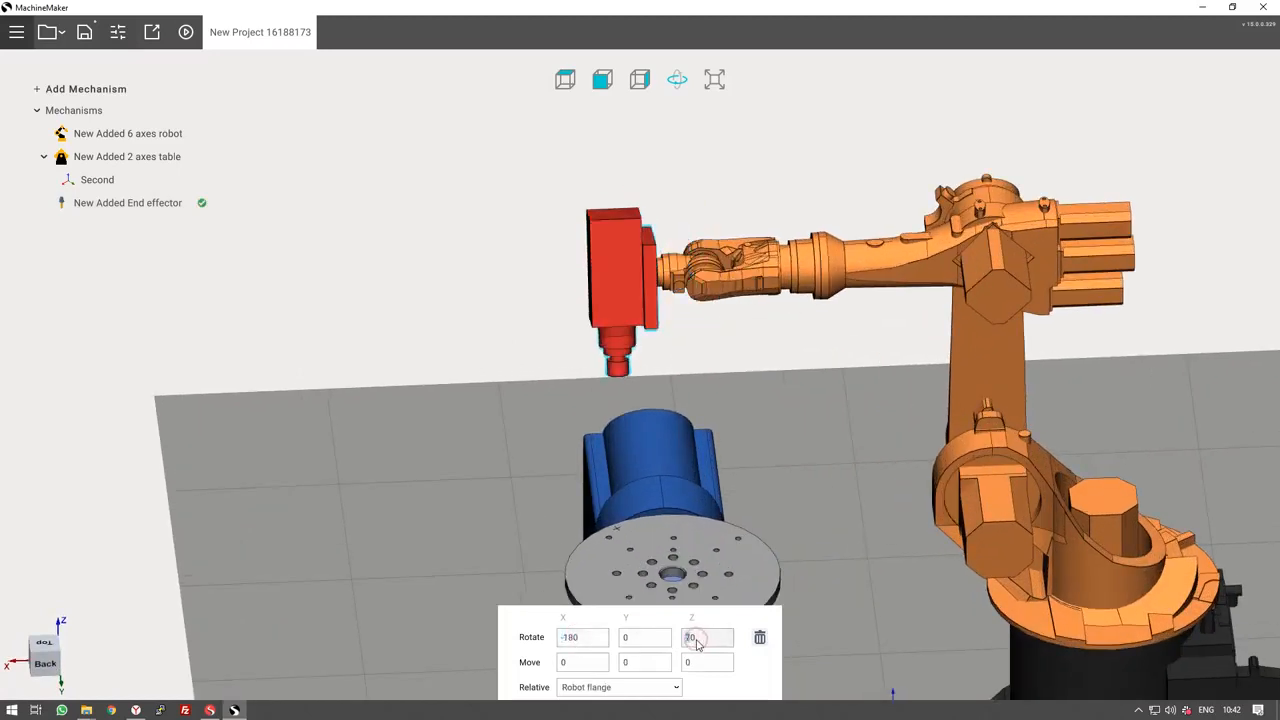
pyautogui.scroll(1, 698, 643)
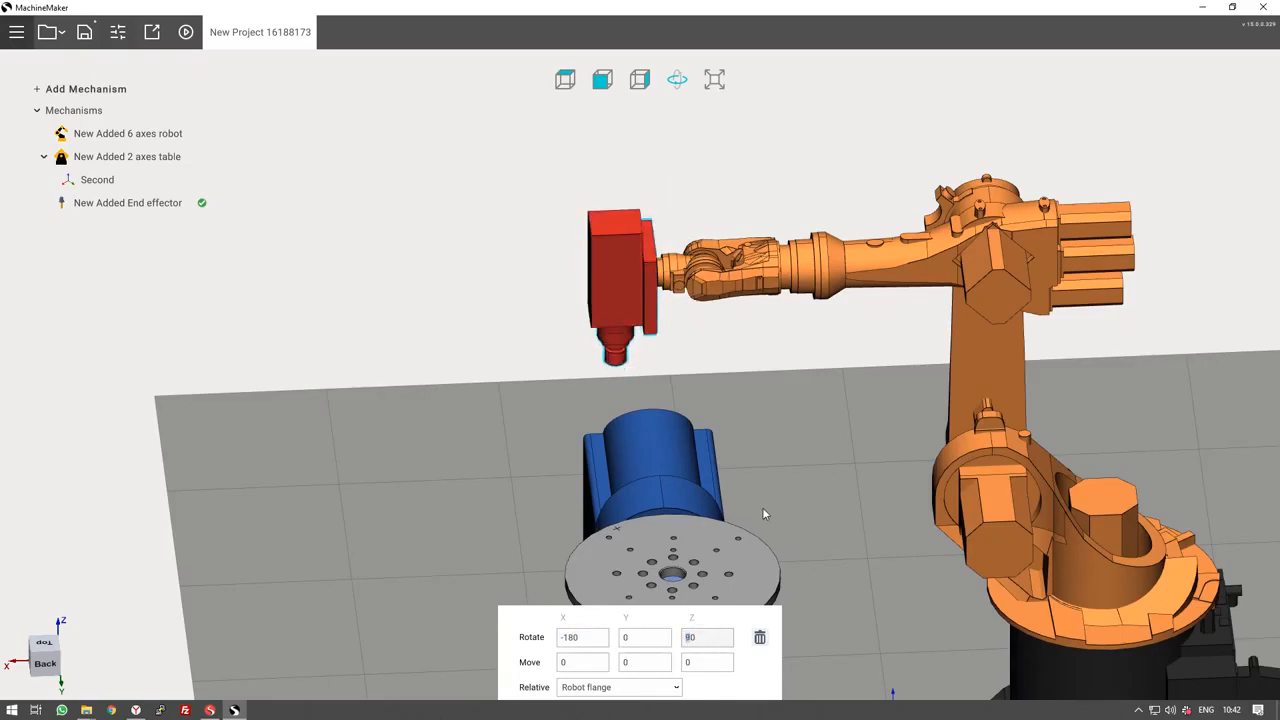
pyautogui.moveTo(777, 449); pyautogui.dragTo(945, 436)
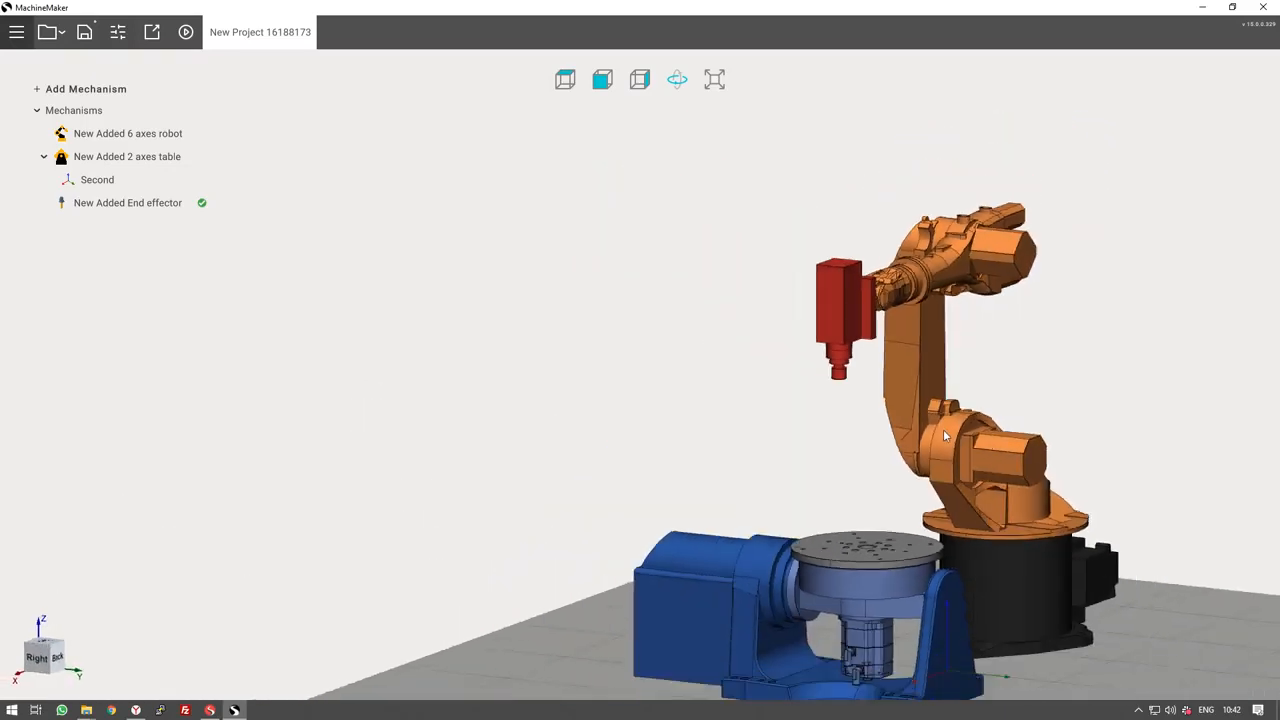
pyautogui.scroll(-1, 945, 436)
pyautogui.moveTo(940, 435); pyautogui.dragTo(680, 386, button='middle')
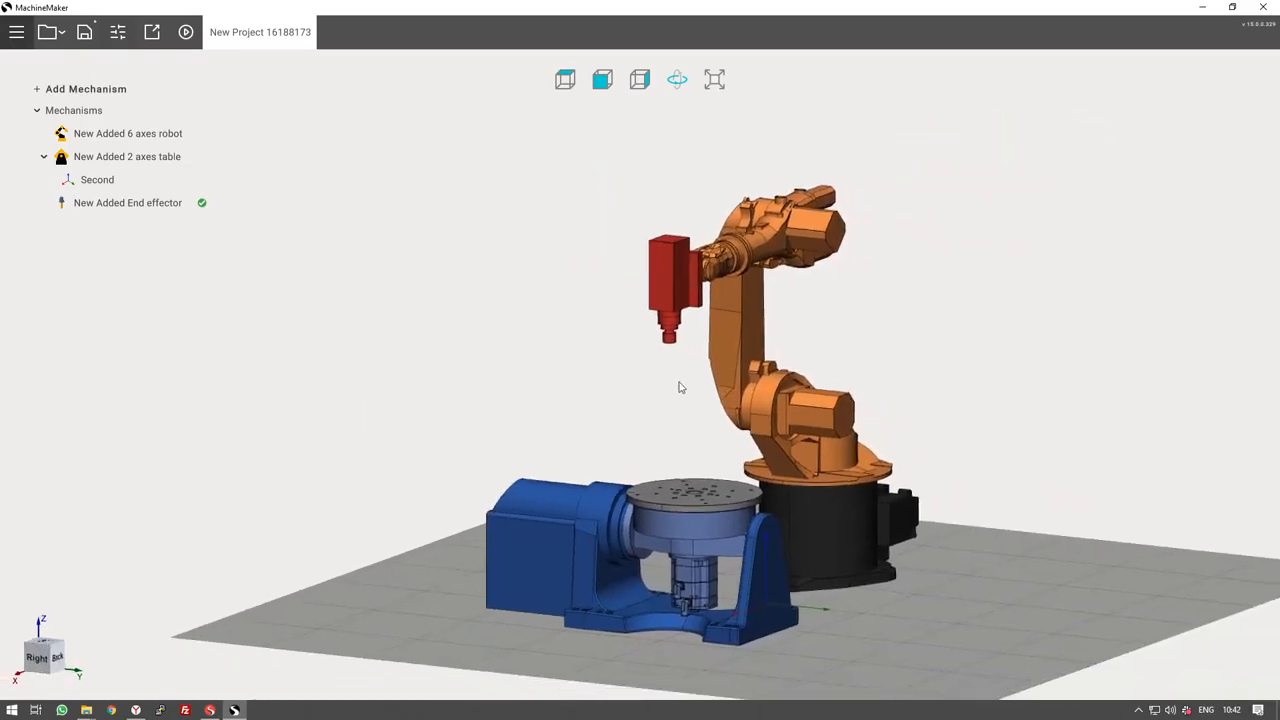
# Save the cell project to the Desktop, check the generated project folder's XML file, and close the folder window.
pyautogui.click(84, 33)
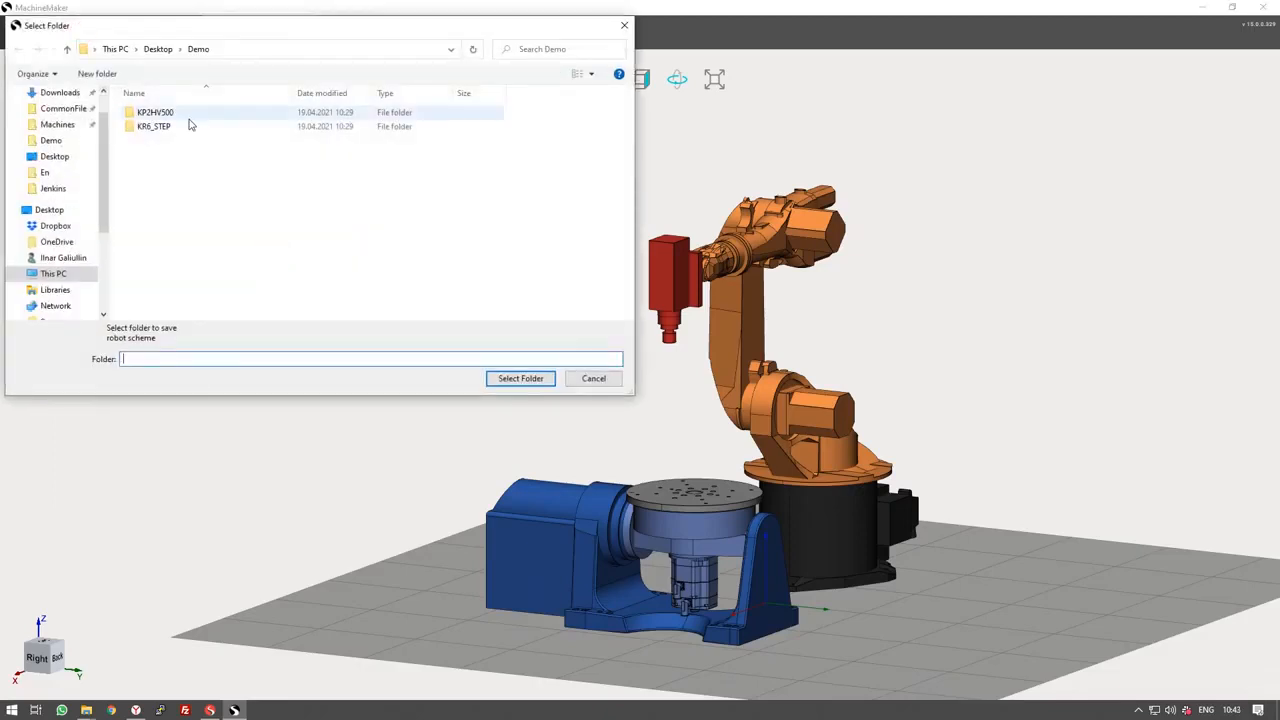
pyautogui.click(158, 49)
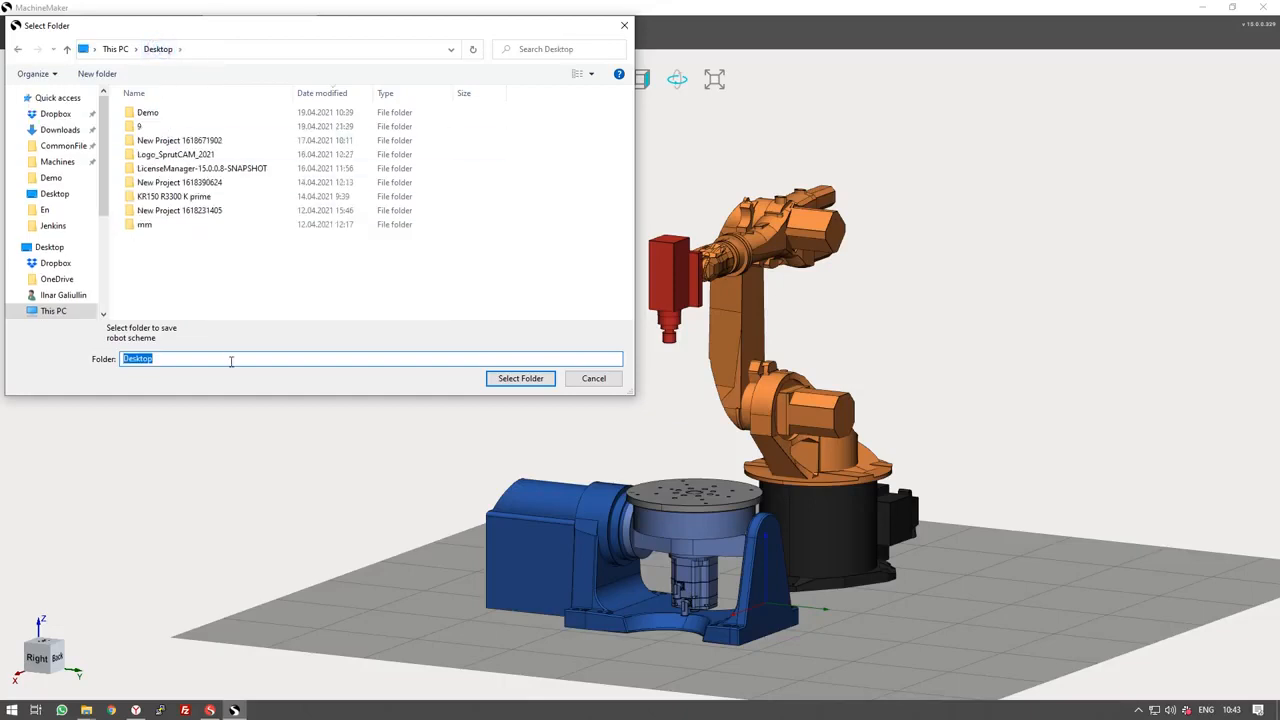
pyautogui.click(545, 385)
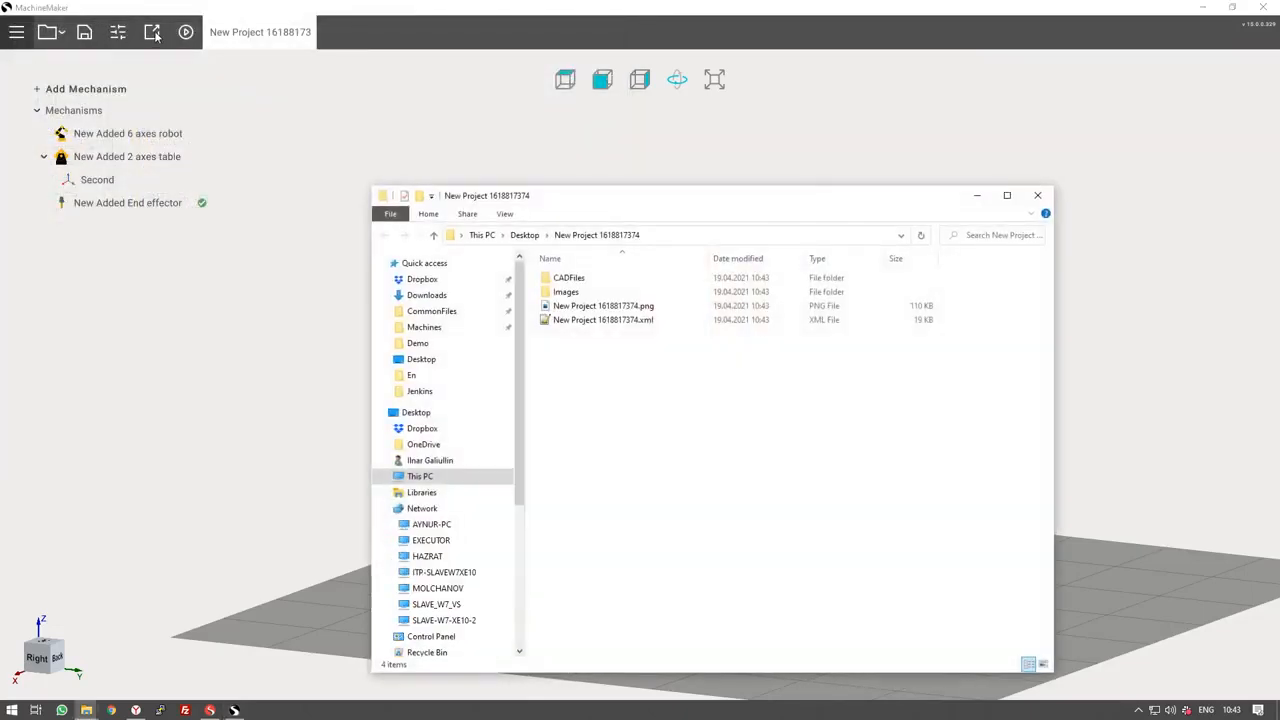
pyautogui.click(566, 321)
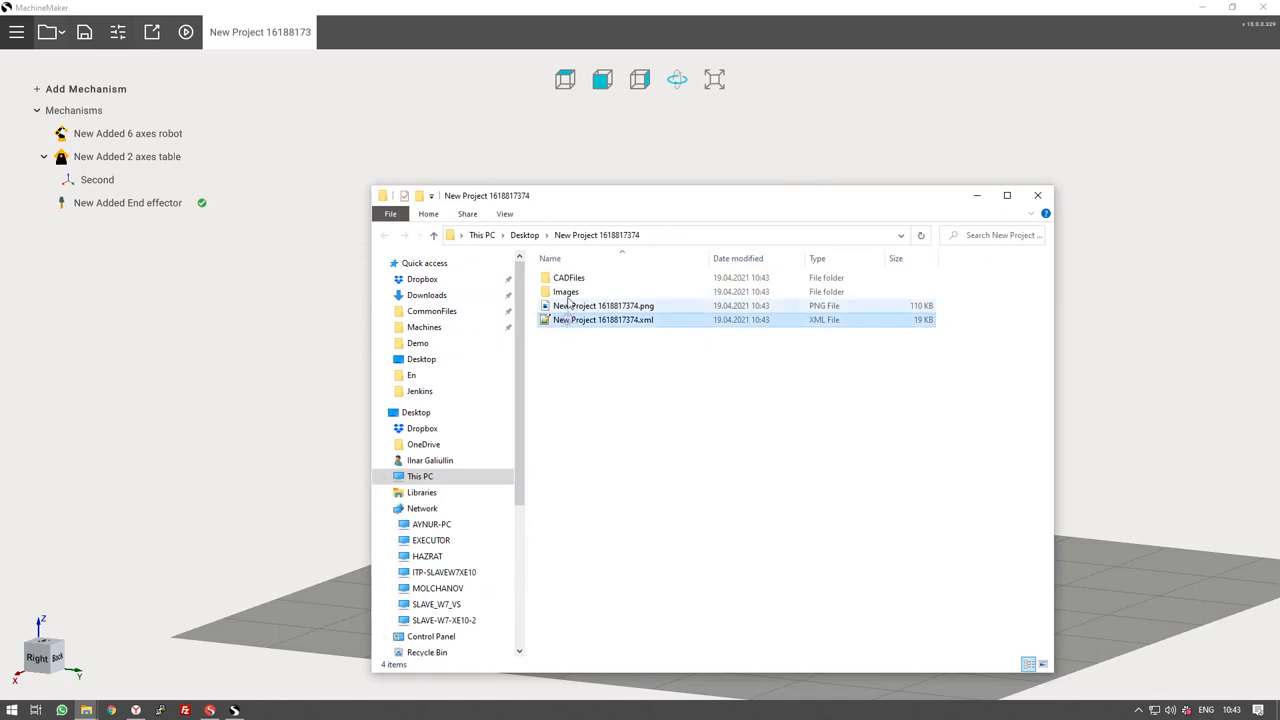
pyautogui.click(1039, 197)
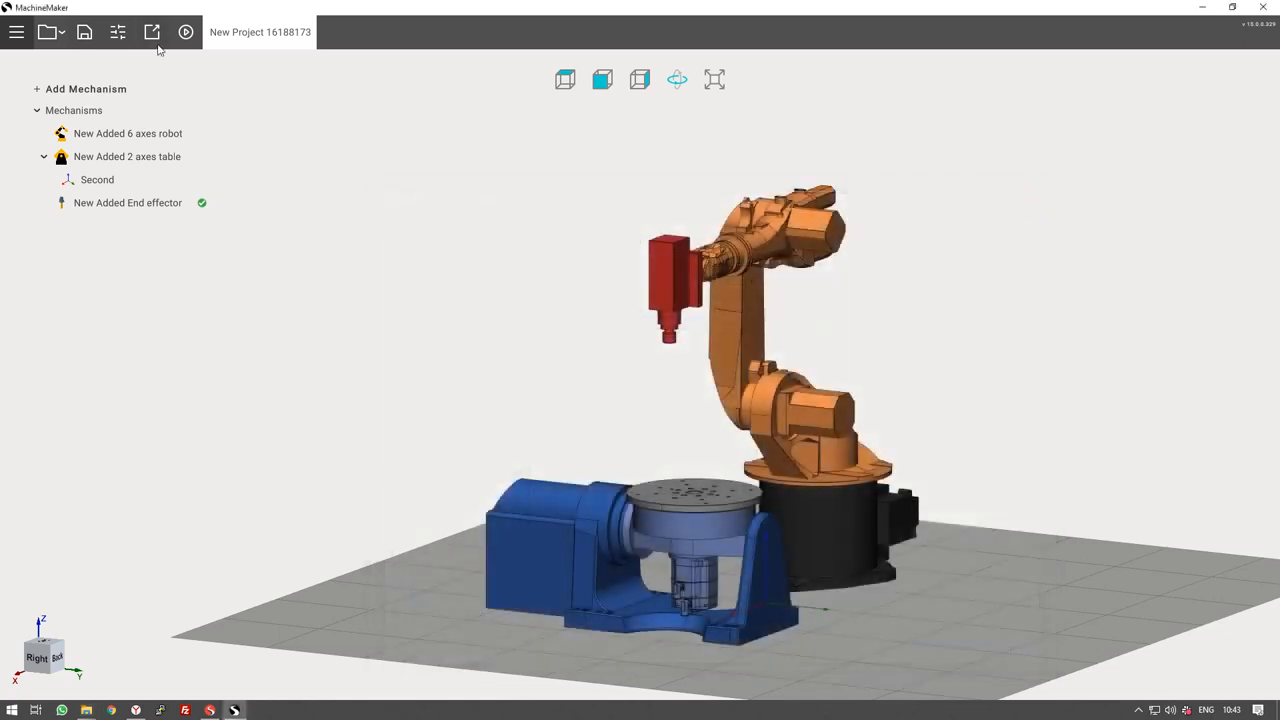
# Run the demo motion simulation for the six-axis robot and the two-axis table, and exit the simulation without applying changes.
pyautogui.click(186, 32)
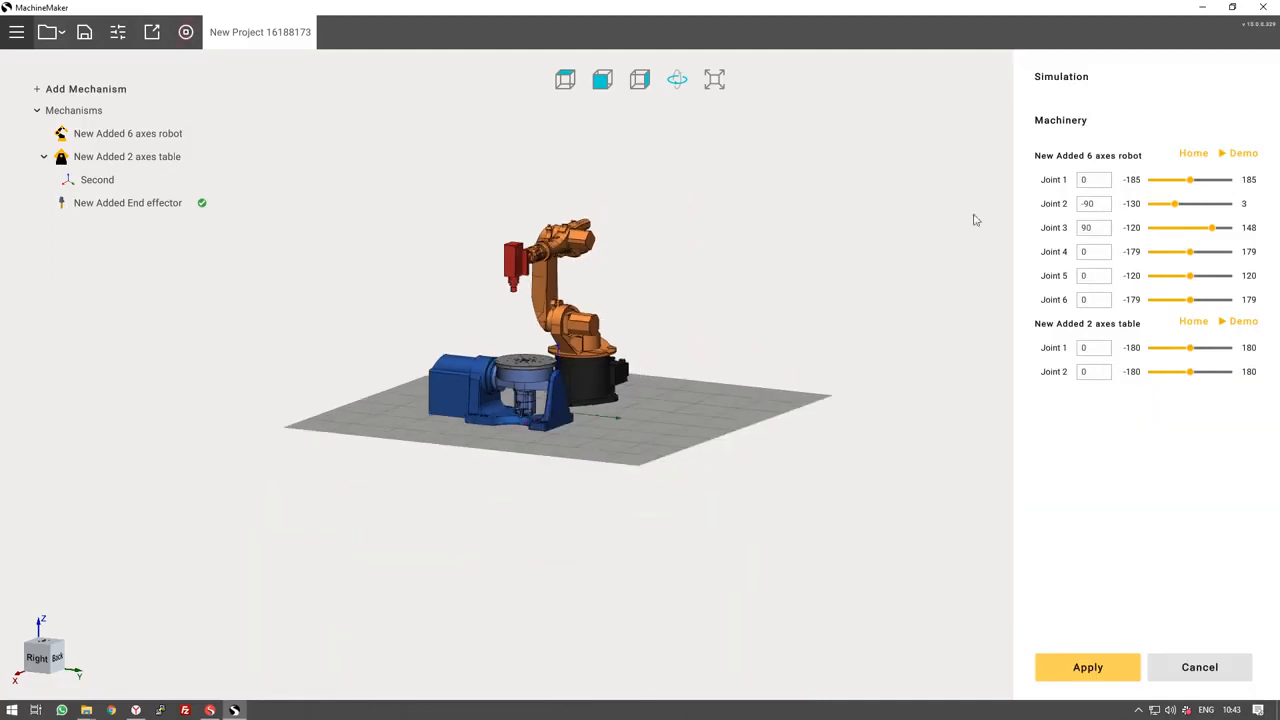
pyautogui.click(1246, 156)
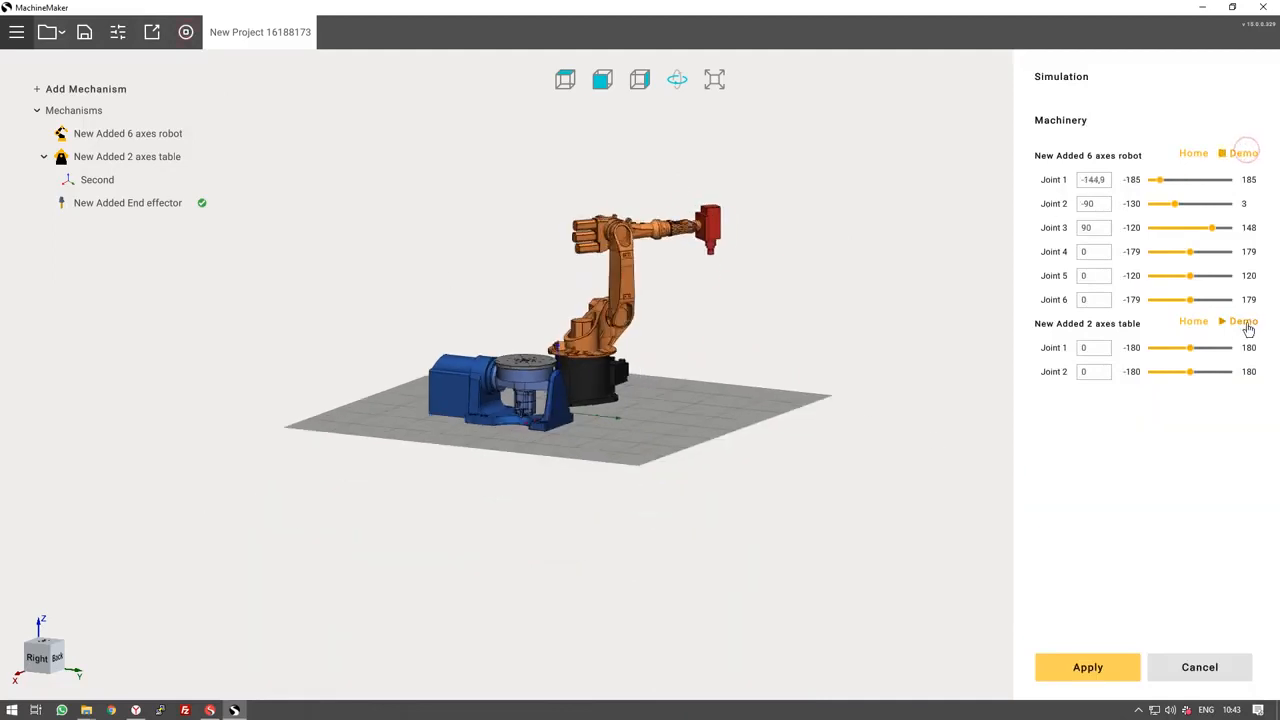
pyautogui.click(1244, 321)
pyautogui.moveTo(737, 348); pyautogui.dragTo(761, 382, button='middle')
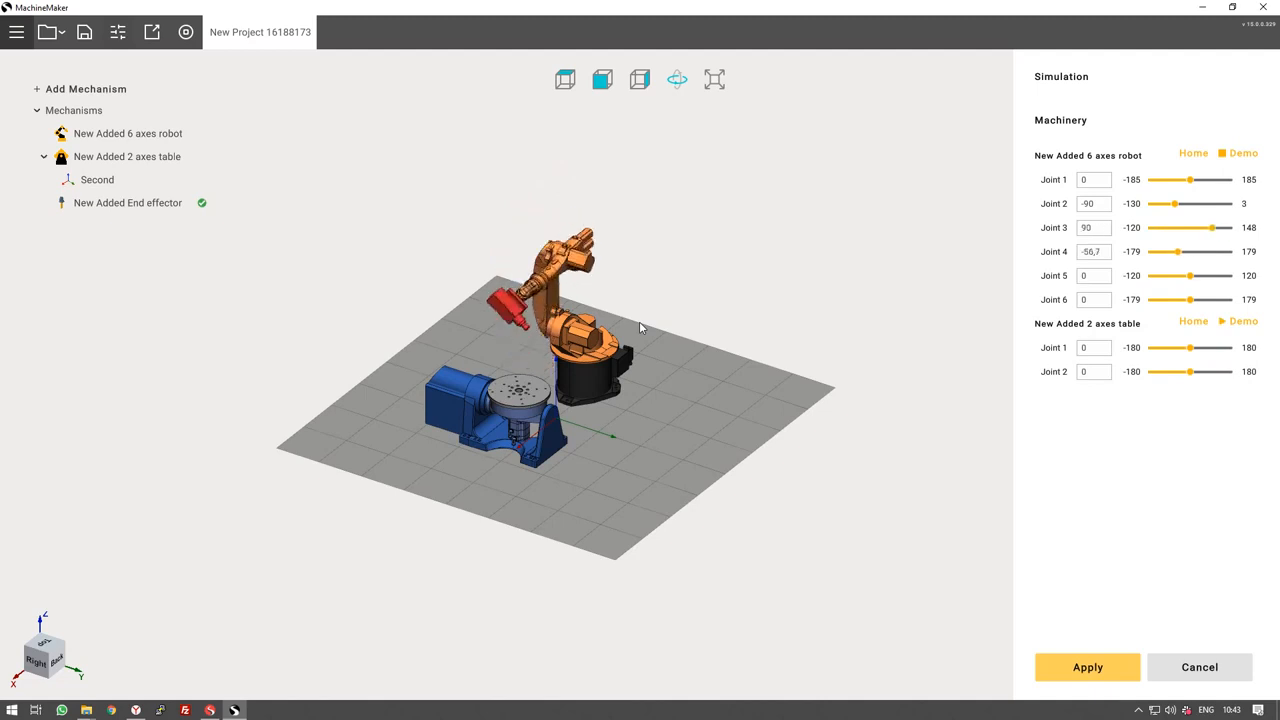
pyautogui.scroll(3, 516, 318)
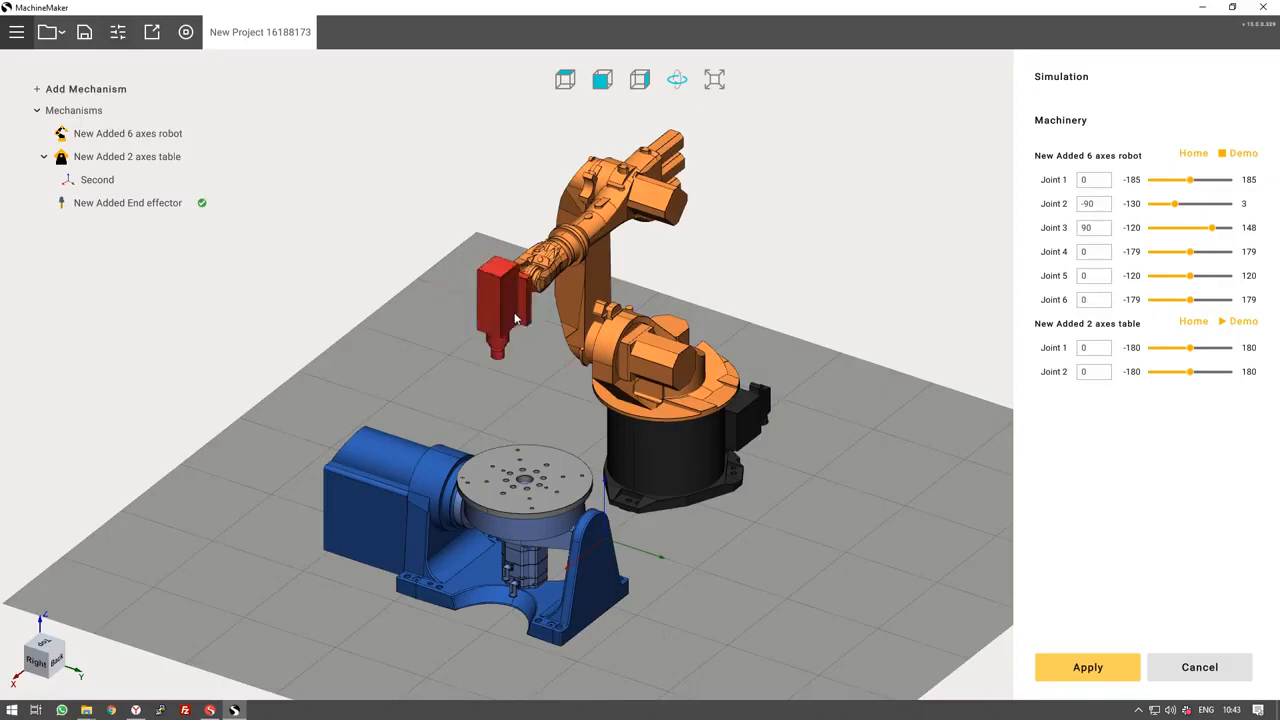
pyautogui.click(1199, 667)
# Rename the six-axis robot in the mechanisms list as KUKA DEMO.
pyautogui.click(101, 133)
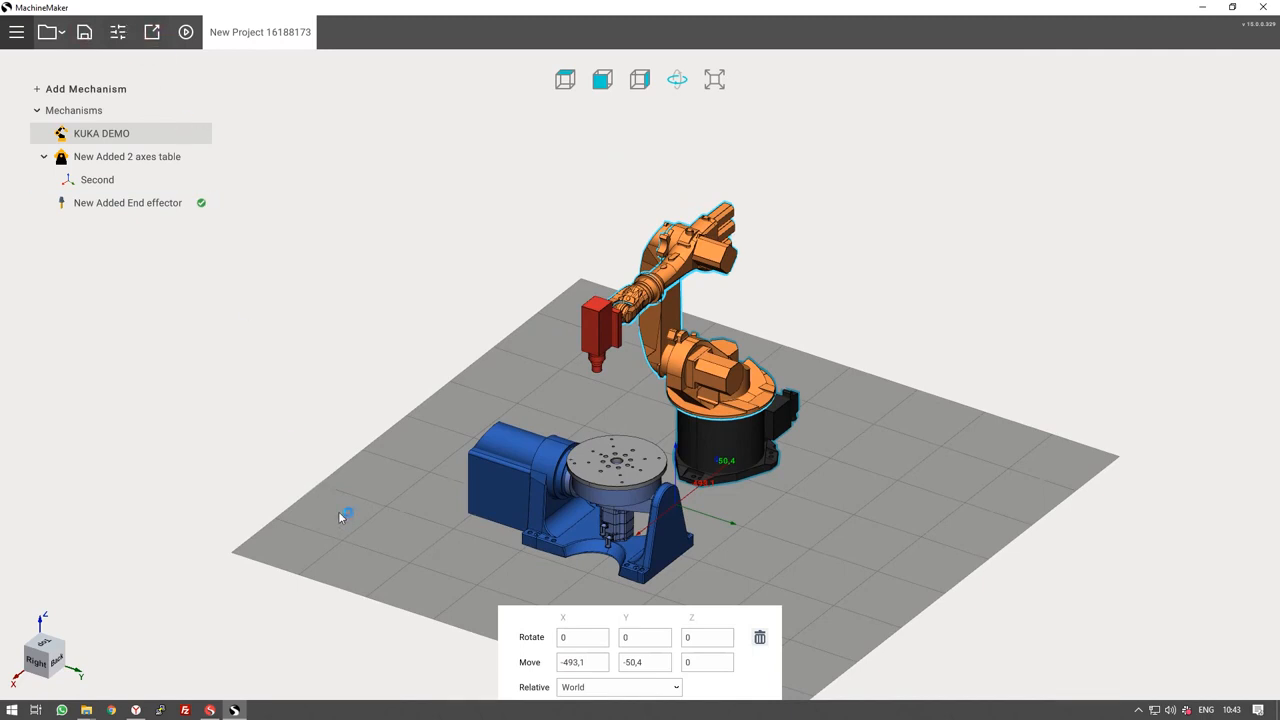
# Switch to SprutCAM and examine the complete robot cell with its spindle and two-axis table in the machining mode.
pyautogui.click(236, 709)
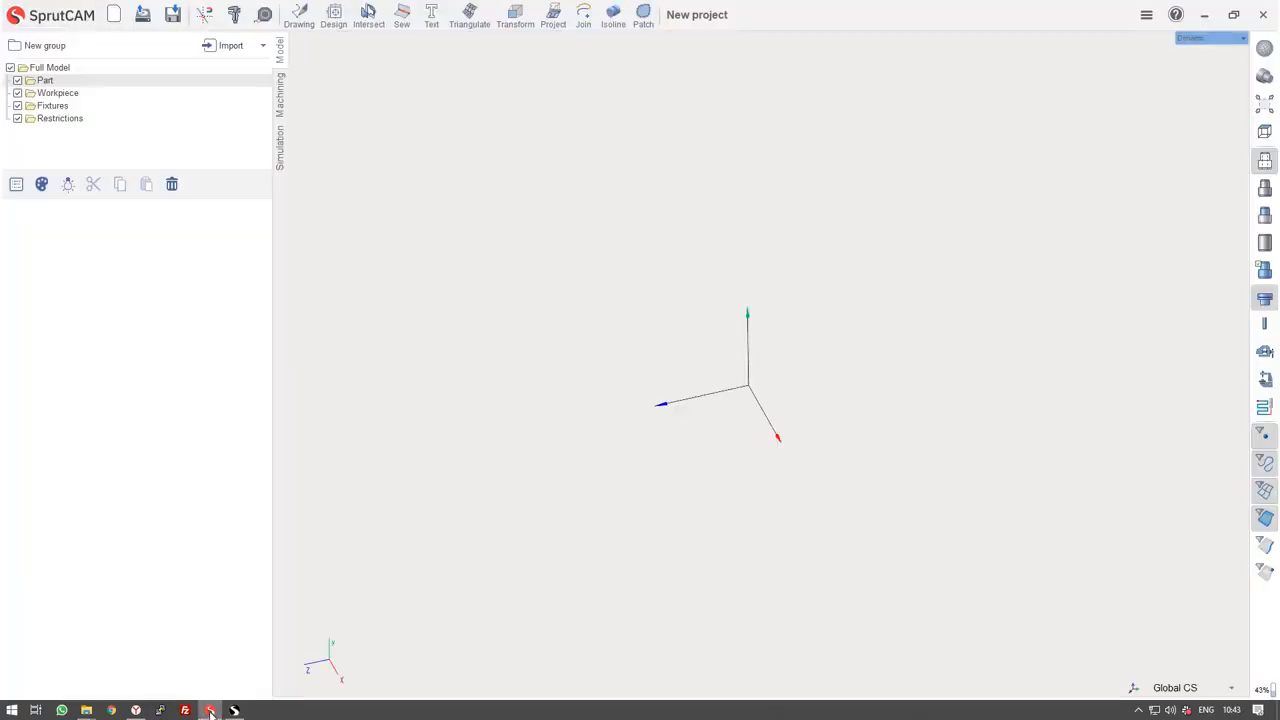
pyautogui.click(280, 100)
pyautogui.moveTo(745, 418); pyautogui.dragTo(692, 240, button='middle')
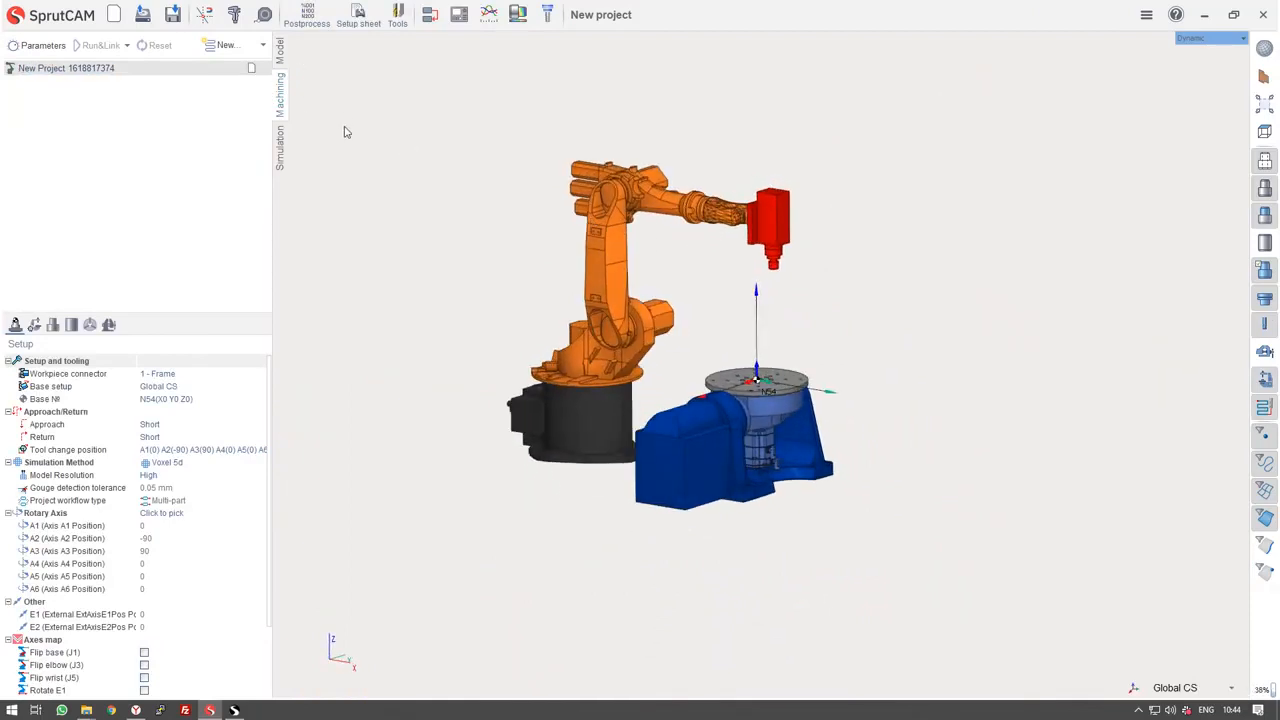
pyautogui.moveTo(370, 151); pyautogui.dragTo(532, 290, button='middle')
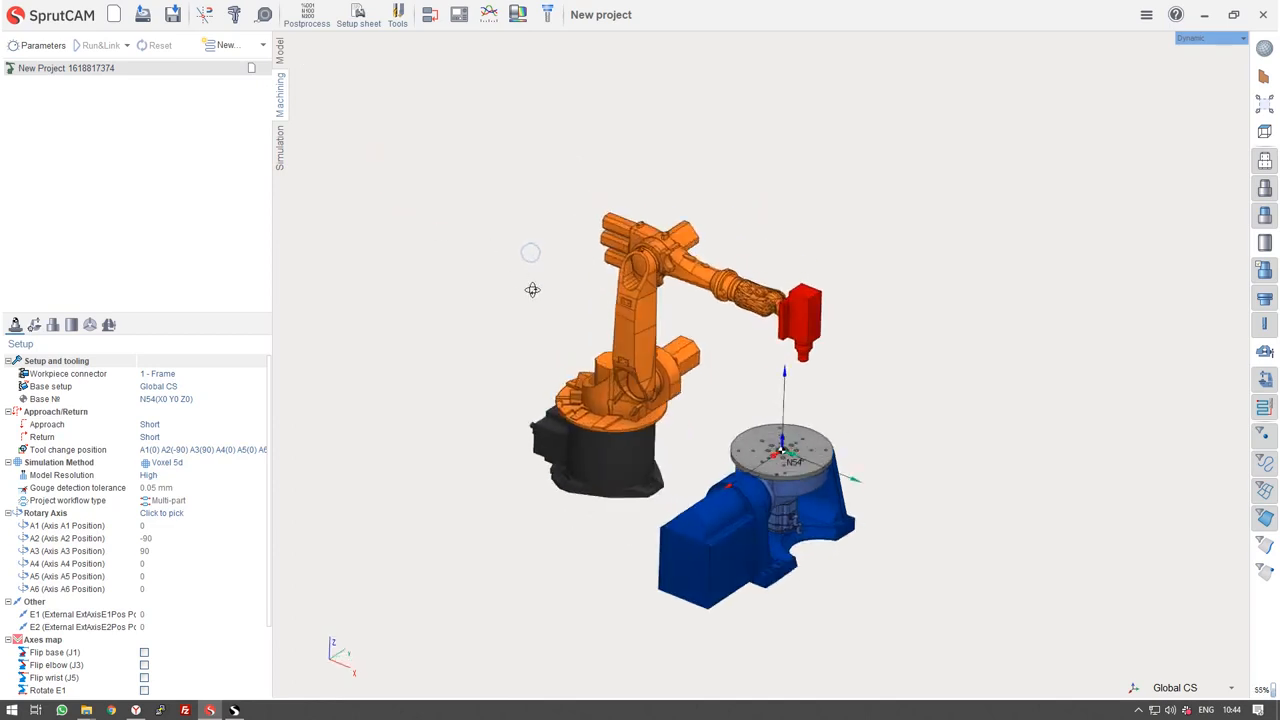